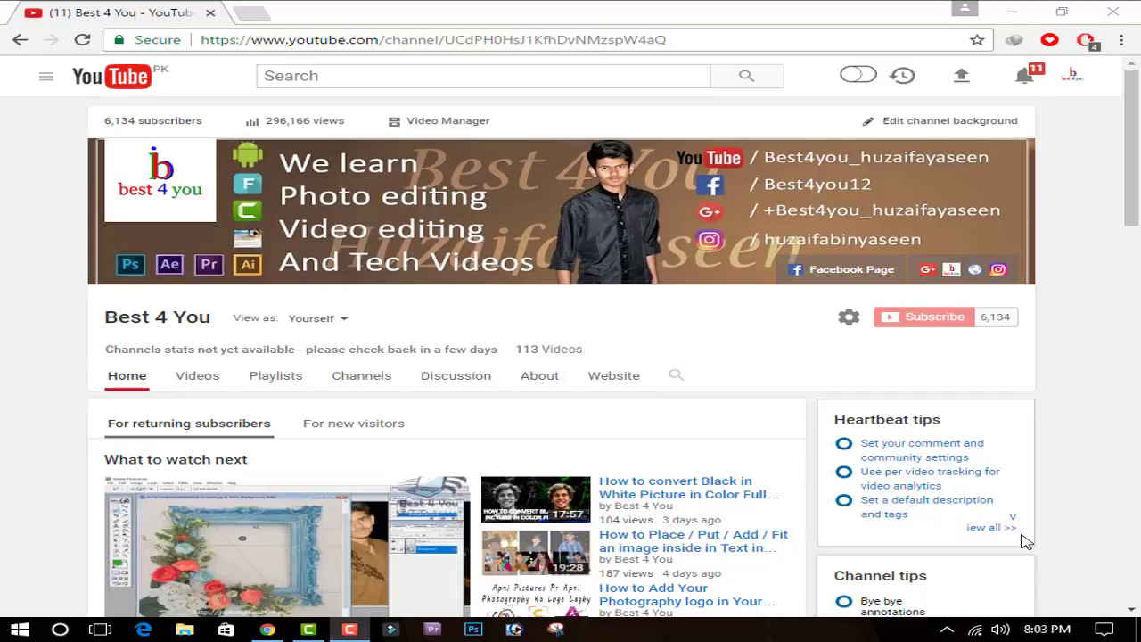
- Open a new blank browser tab beside the Best 4 You YouTube channel page
click(254, 12)
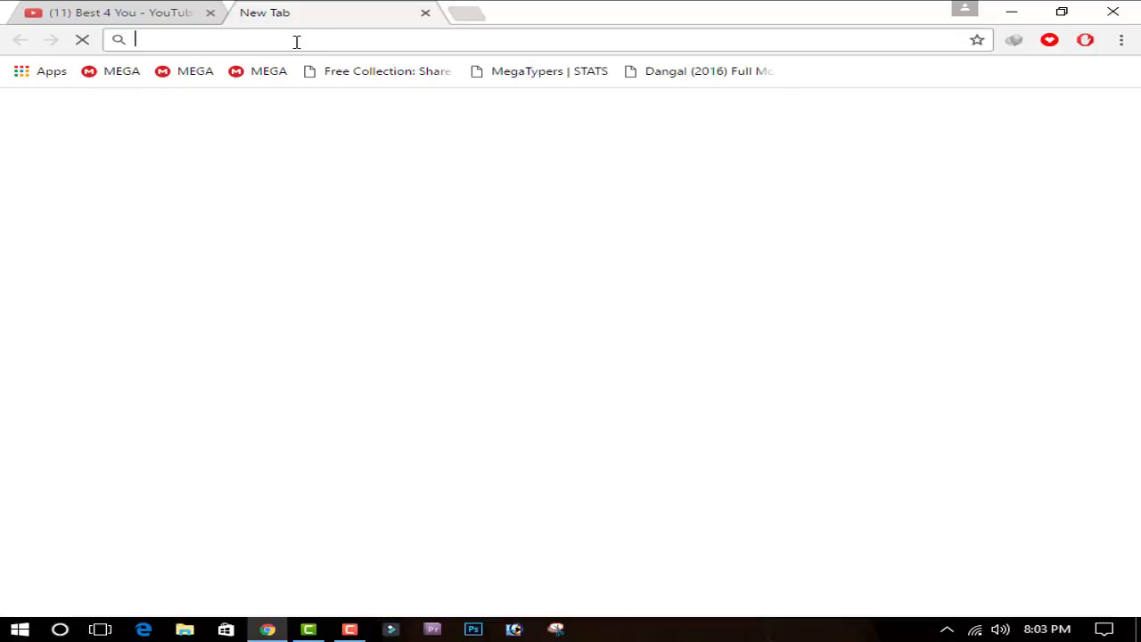
- Search Google for 'fonts' from the new tab
click(134, 11)
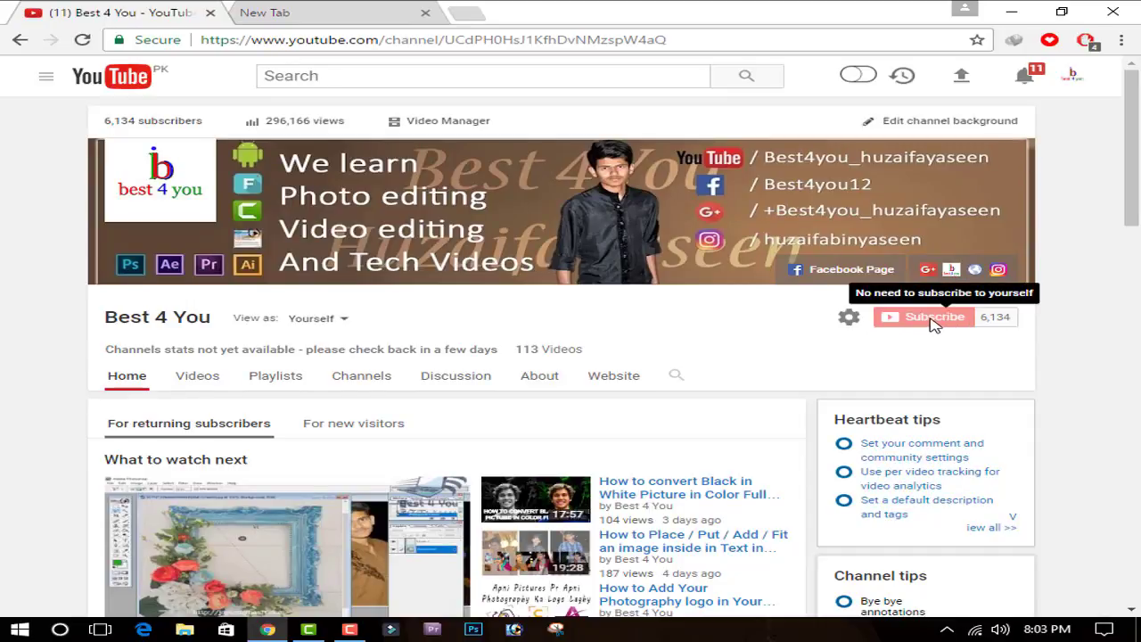
click(331, 14)
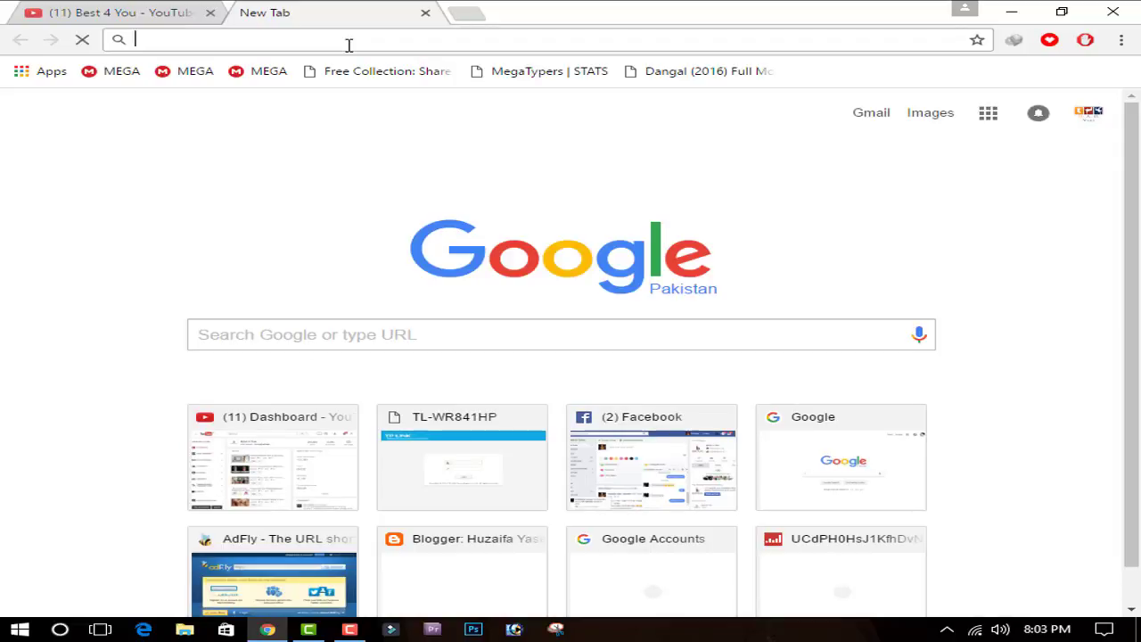
text(fo)
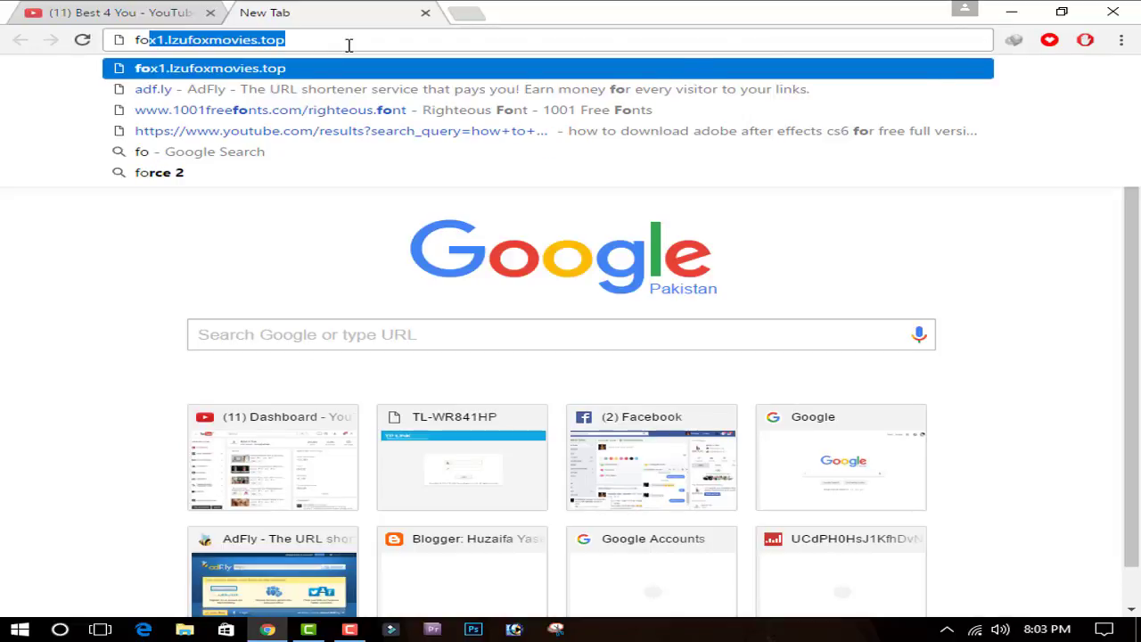
text(u)
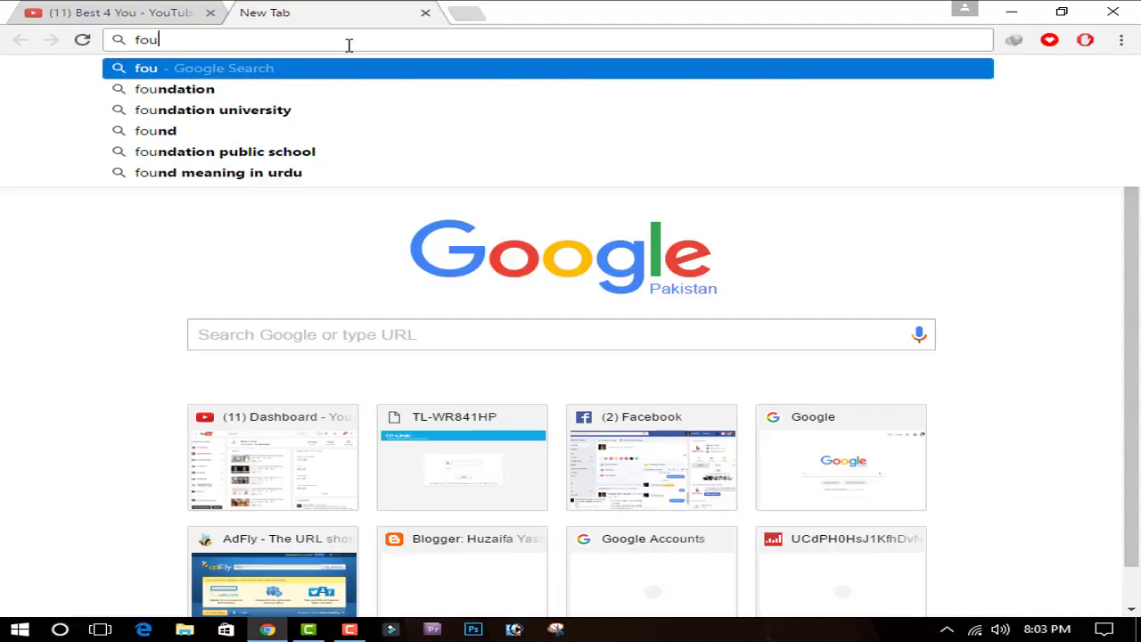
text(n)
key(BackSpace)
key(BackSpace)
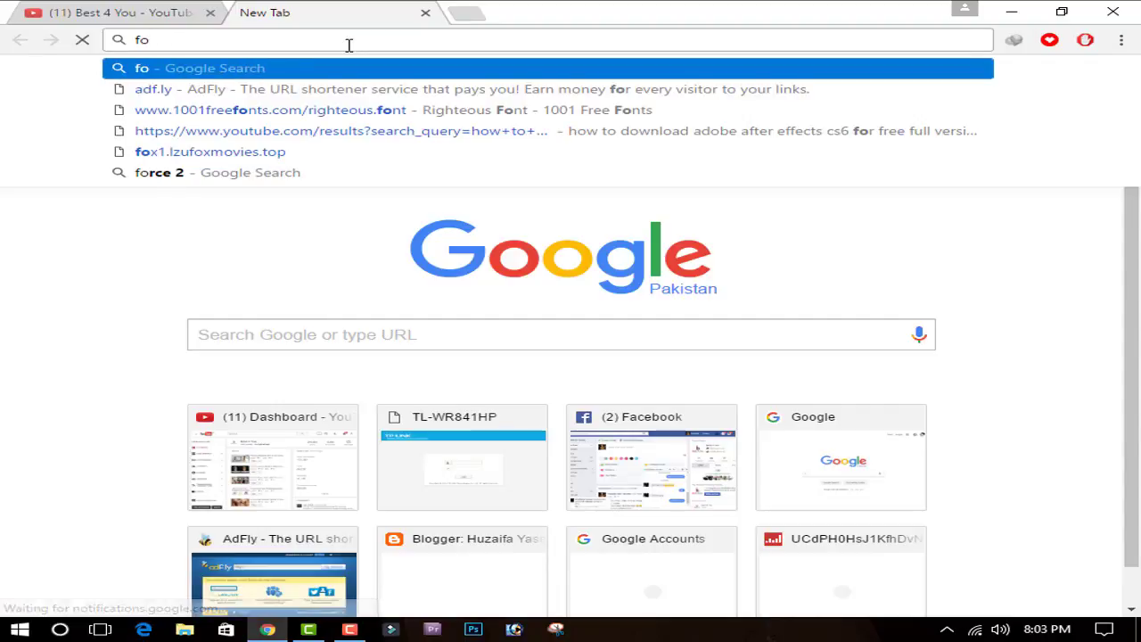
text(nt )
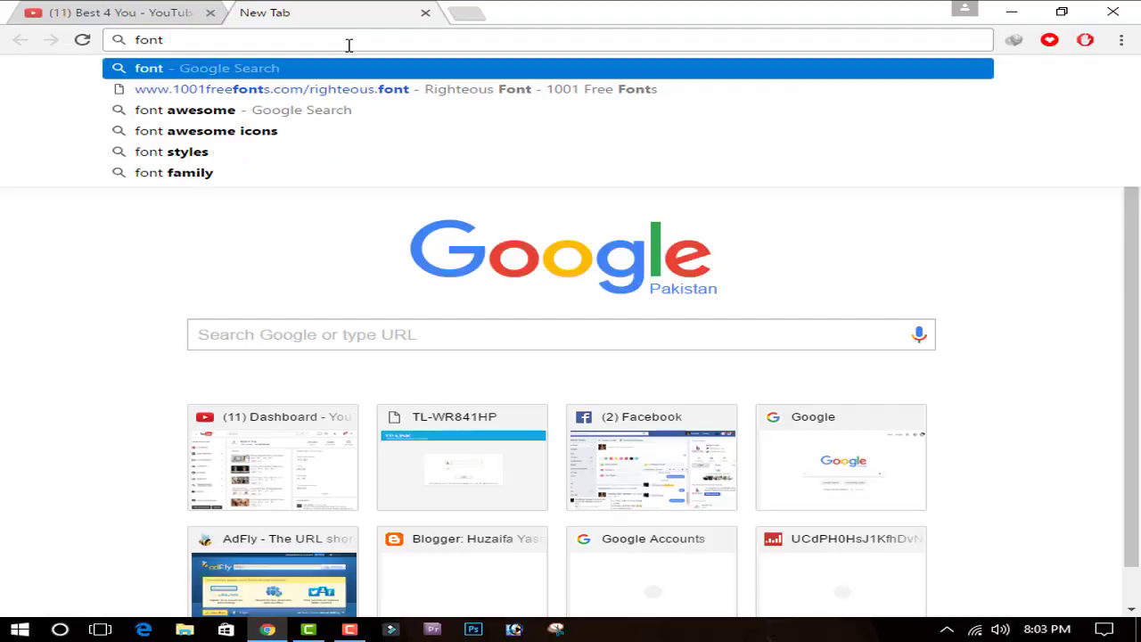
text(s)
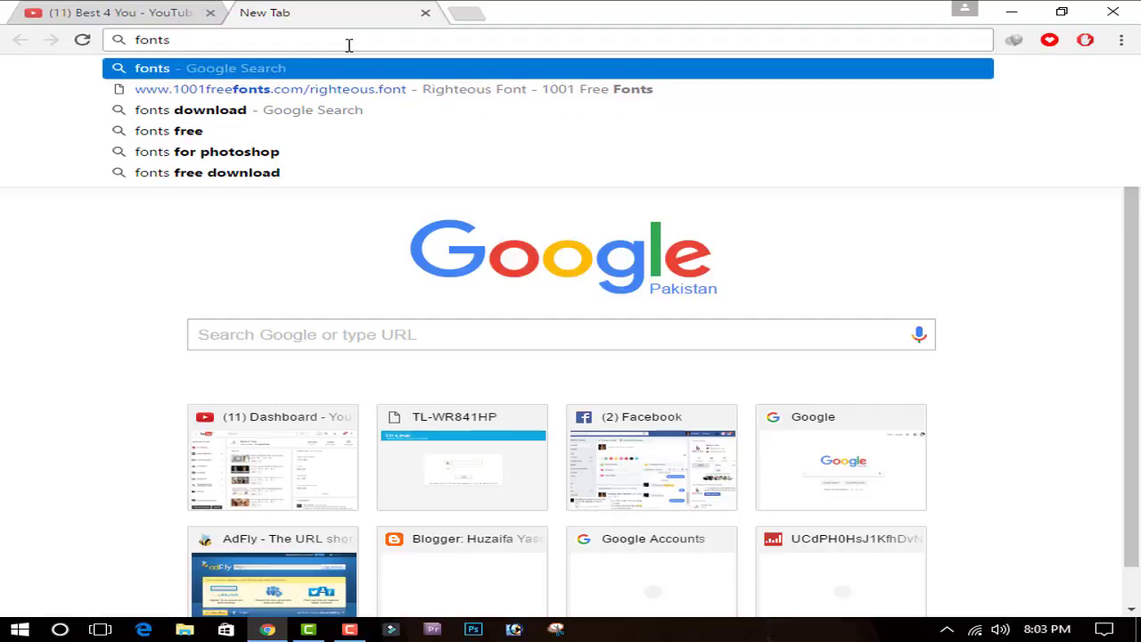
key(Return)
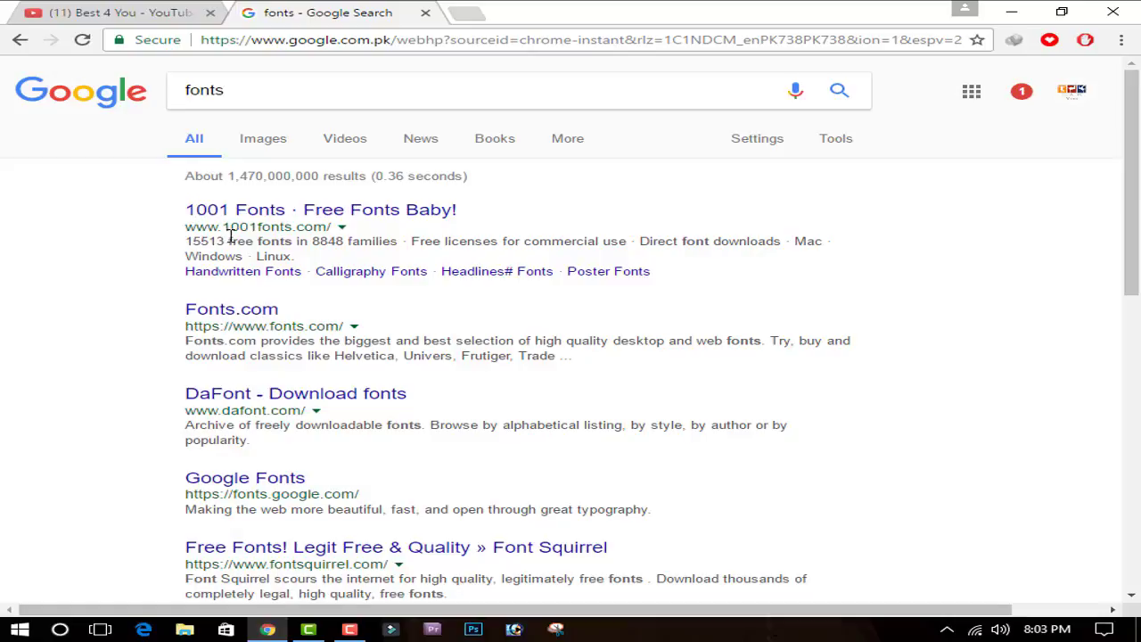
- Open the 1001 Fonts result in a new background tab
right_click(396, 210)
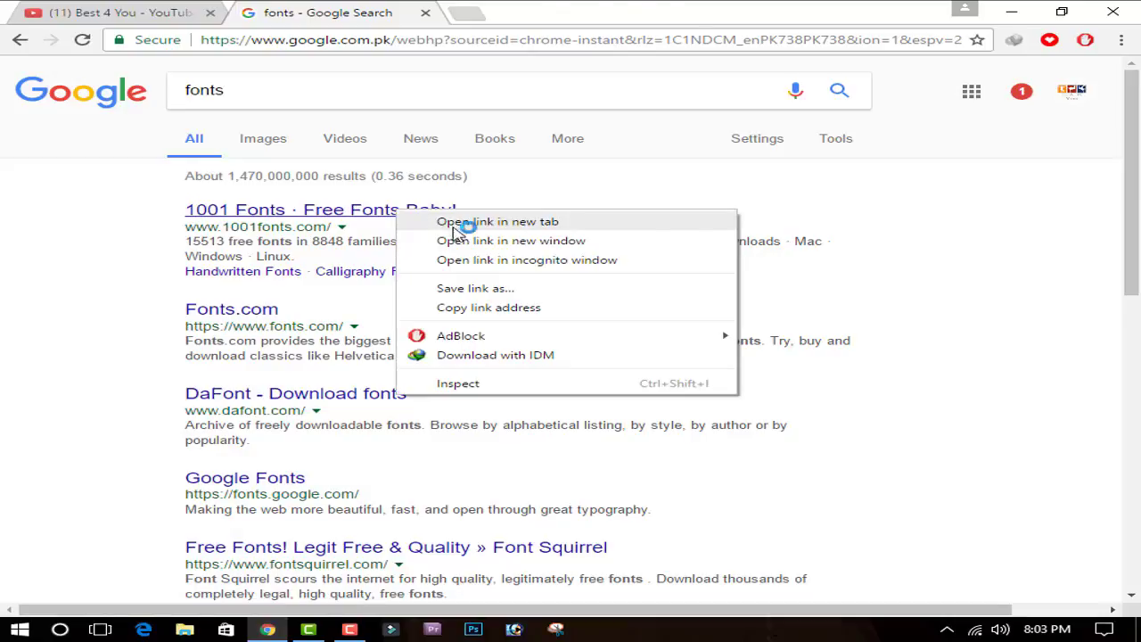
click(455, 223)
scroll(438, 331, down, 3)
scroll(414, 399, down, 2)
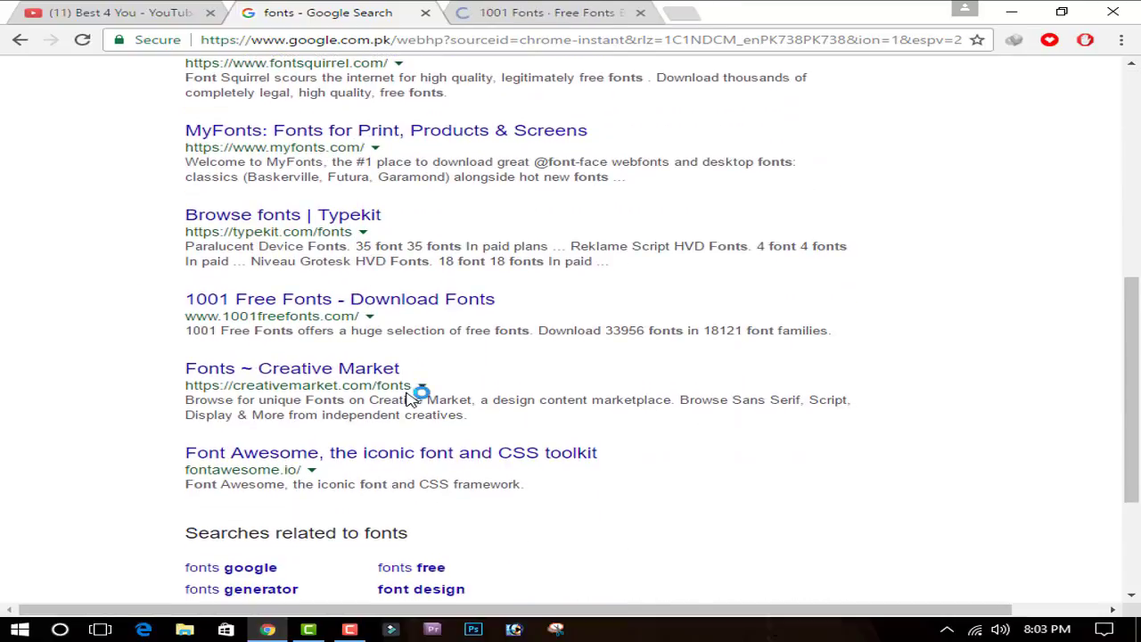
scroll(408, 374, up, 1)
scroll(400, 352, up, 5)
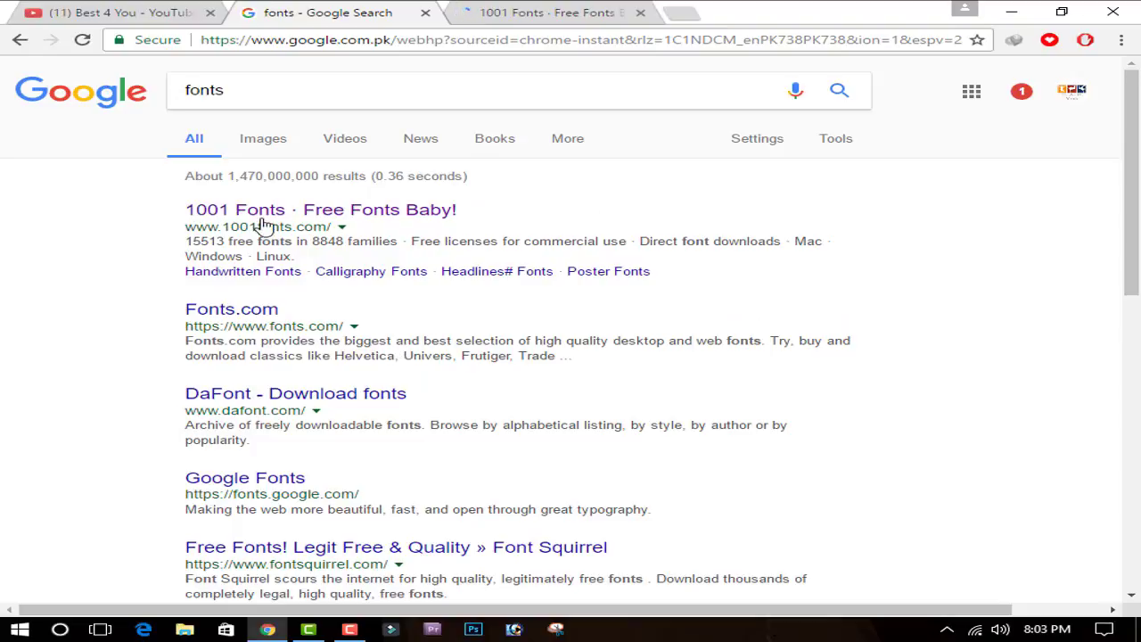
- Switch to 1001 Fonts and browse New & Fresh Fonts down to Calling Angels Personal Use
click(517, 16)
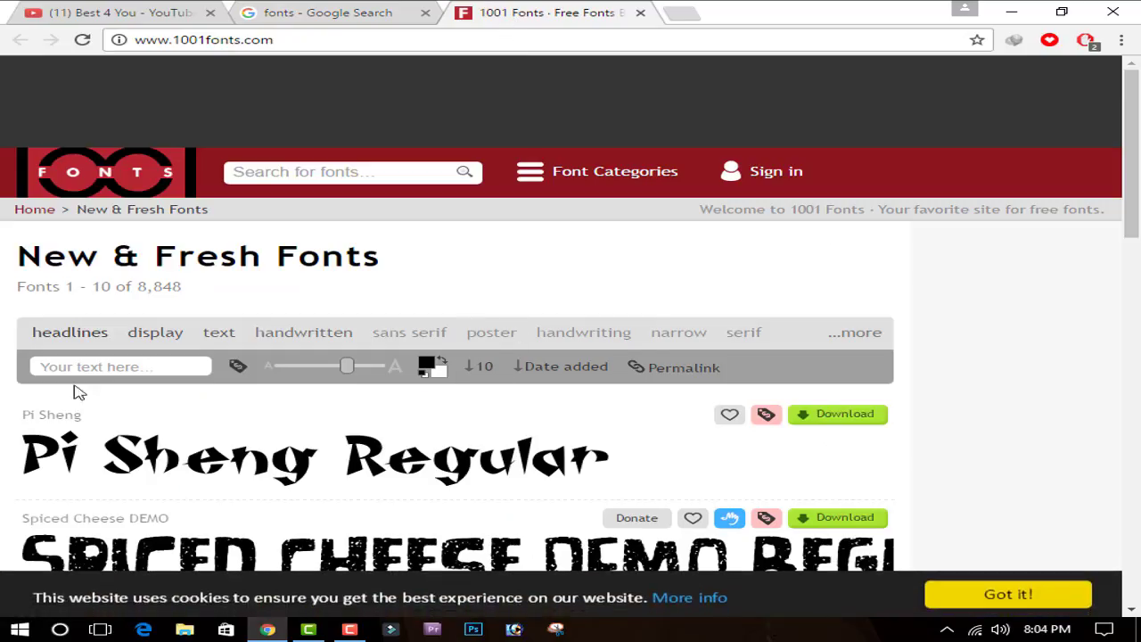
scroll(651, 362, down, 2)
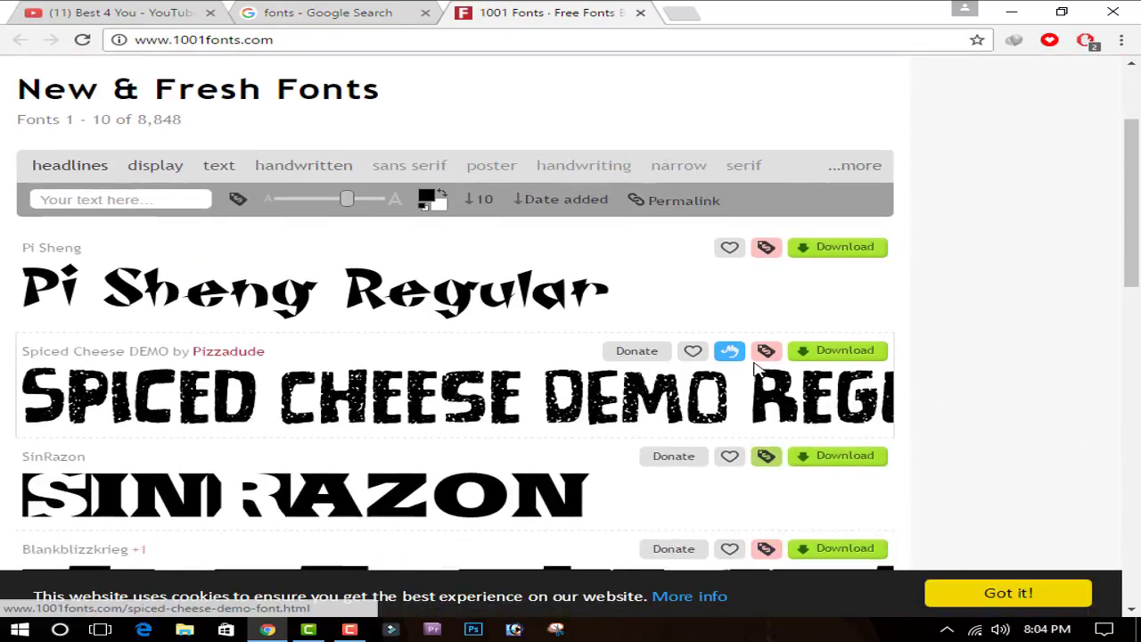
scroll(503, 372, down, 1)
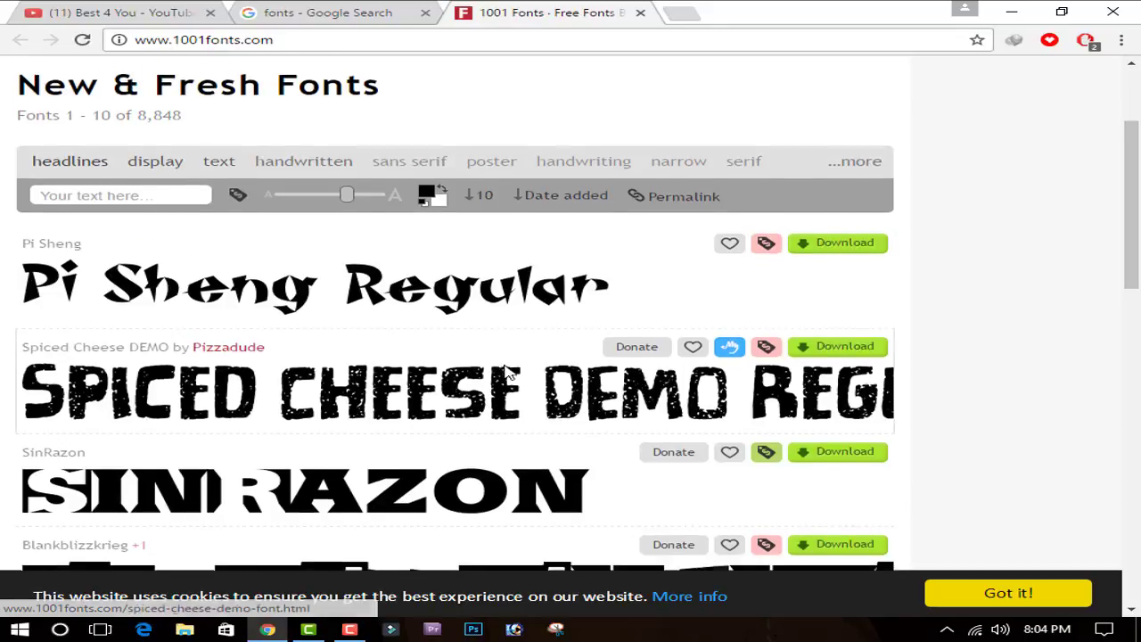
scroll(504, 373, down, 2)
scroll(703, 489, down, 1)
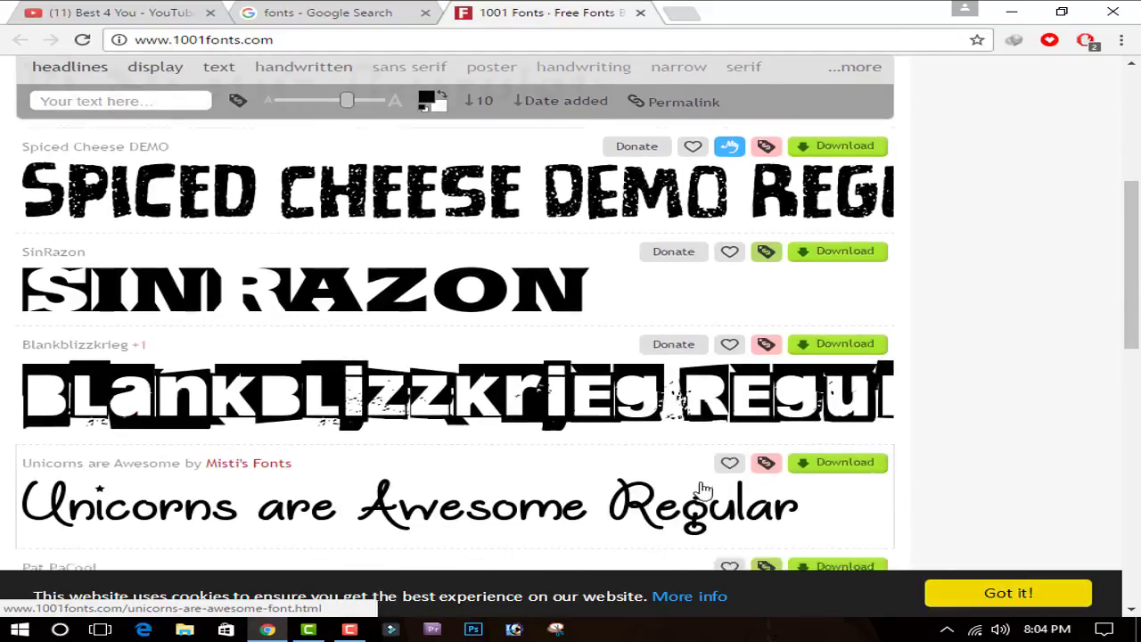
scroll(704, 490, down, 1)
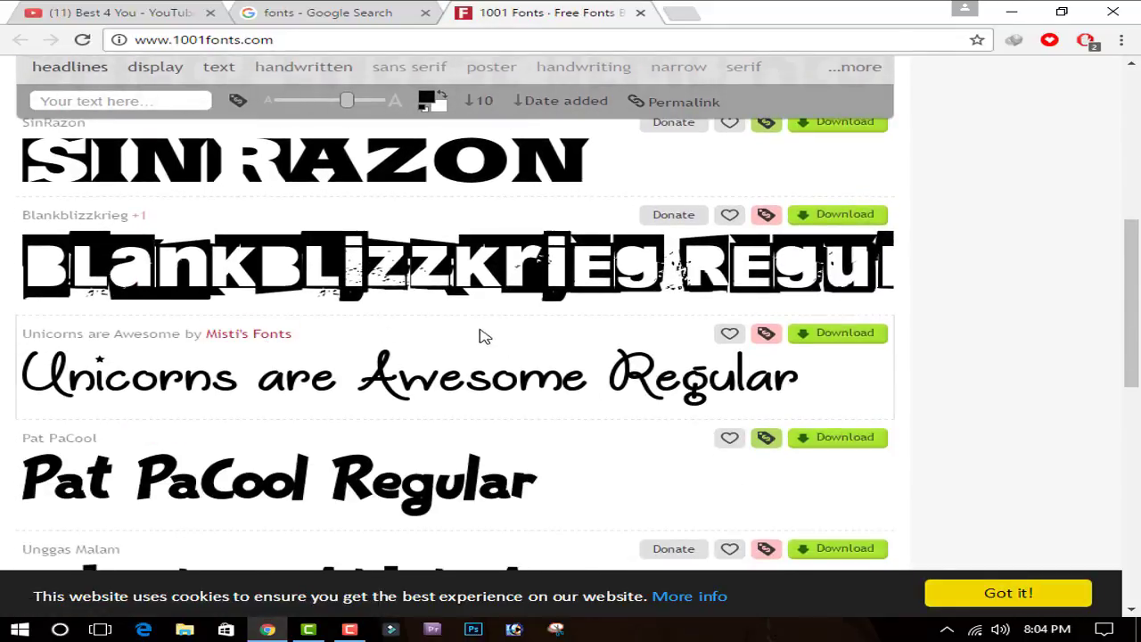
scroll(486, 337, down, 1)
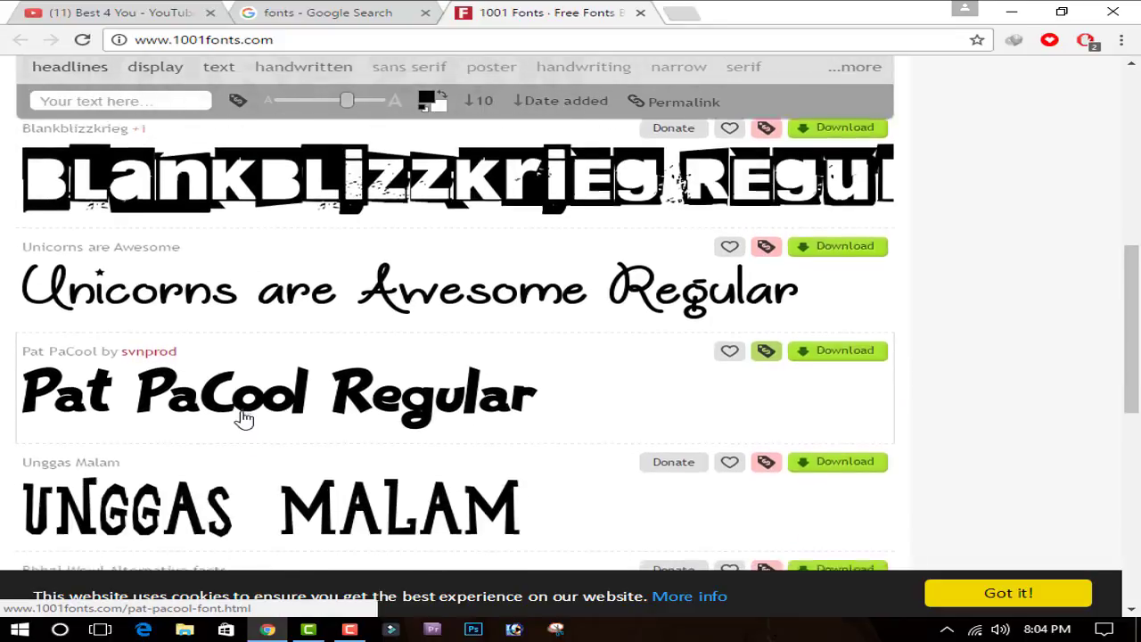
scroll(244, 420, down, 1)
scroll(267, 438, down, 2)
scroll(357, 437, down, 1)
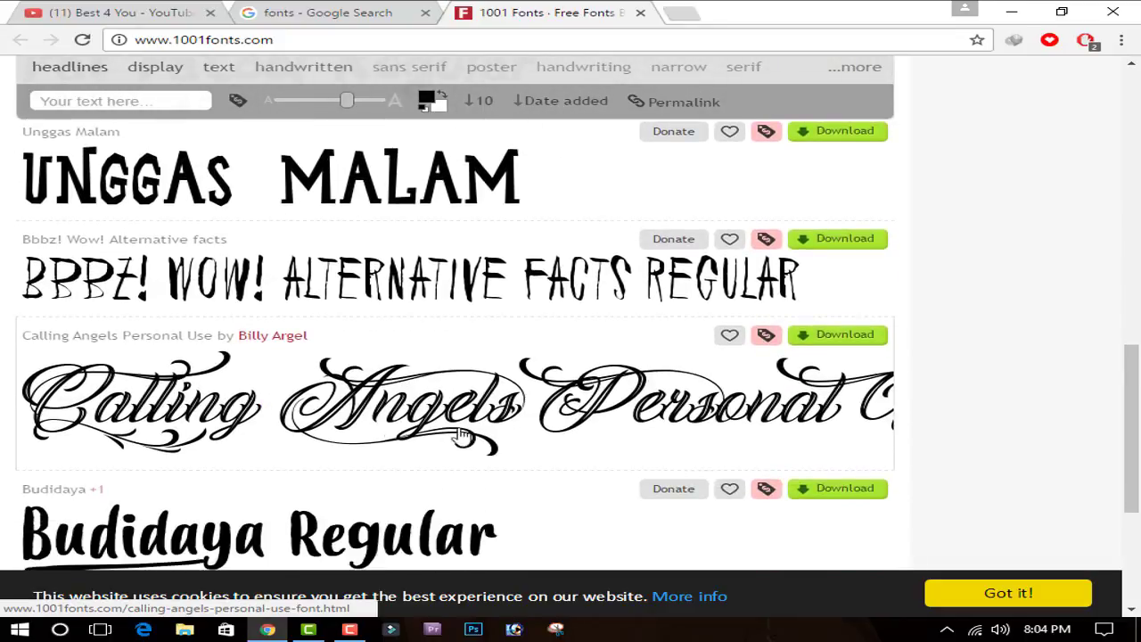
scroll(461, 438, down, 1)
scroll(333, 412, down, 3)
scroll(83, 190, up, 9)
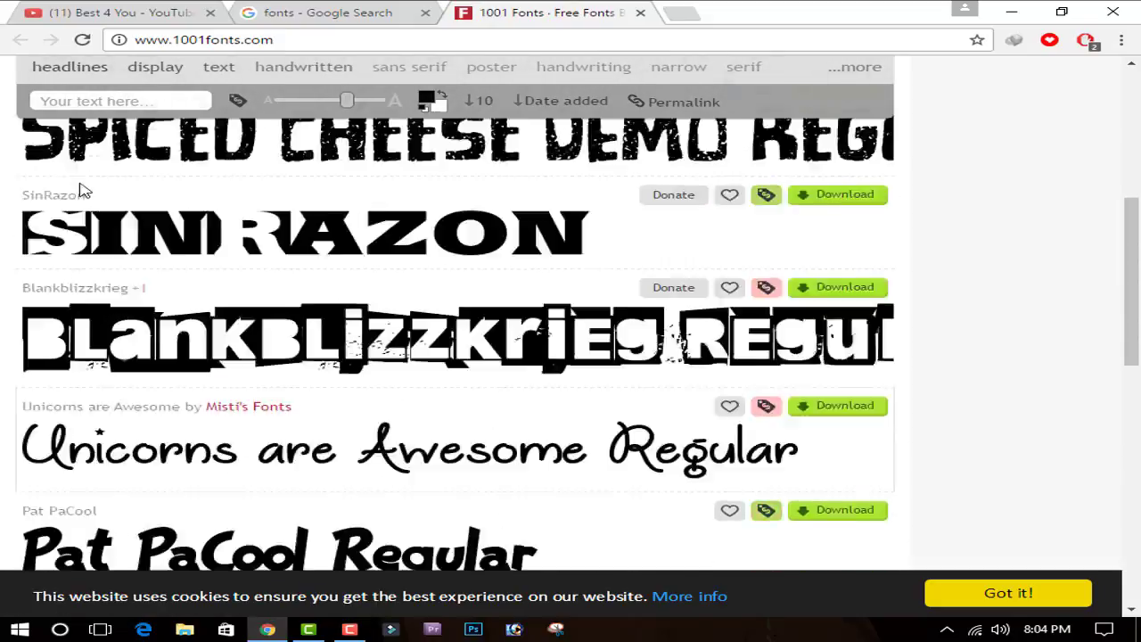
scroll(178, 223, up, 2)
scroll(384, 285, down, 5)
scroll(419, 196, down, 5)
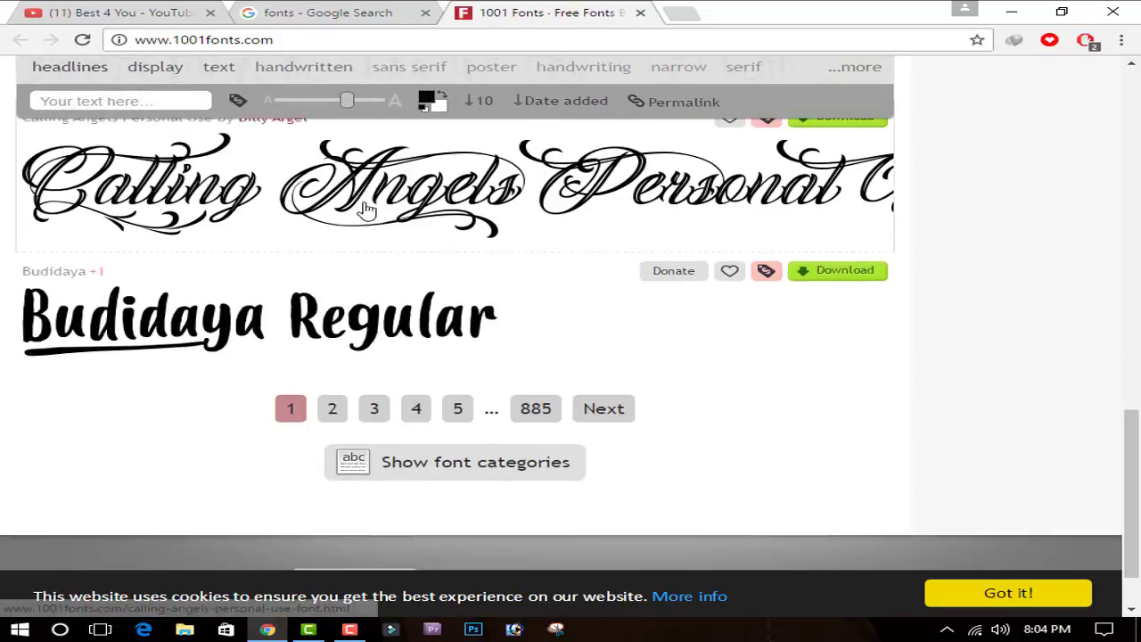
scroll(365, 208, up, 1)
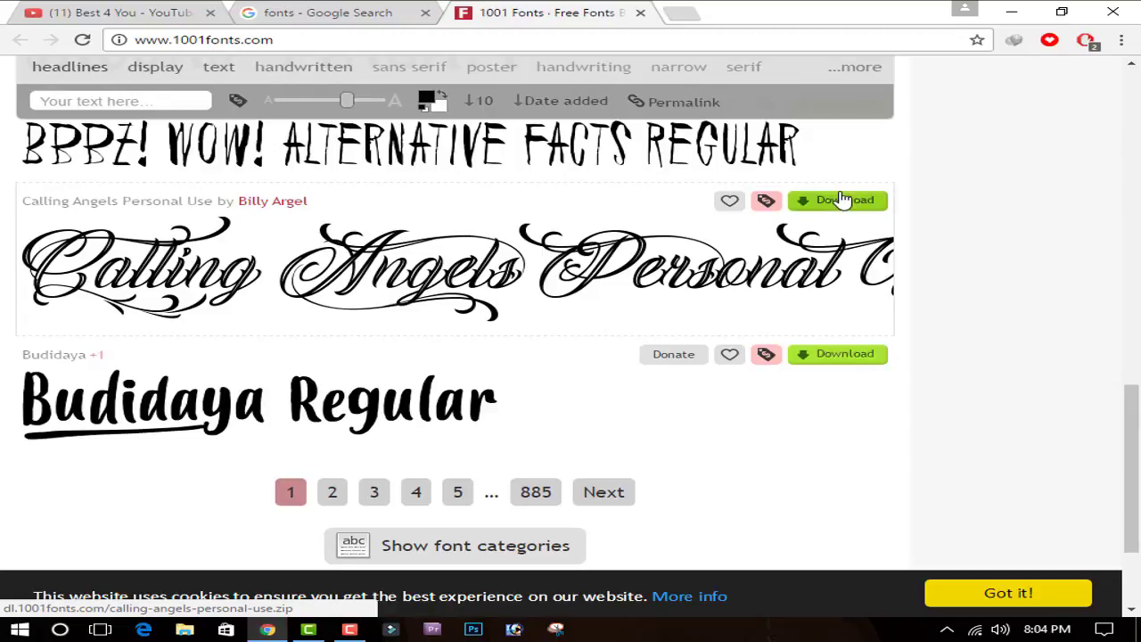
scroll(759, 280, up, 5)
scroll(759, 276, up, 5)
scroll(820, 239, down, 3)
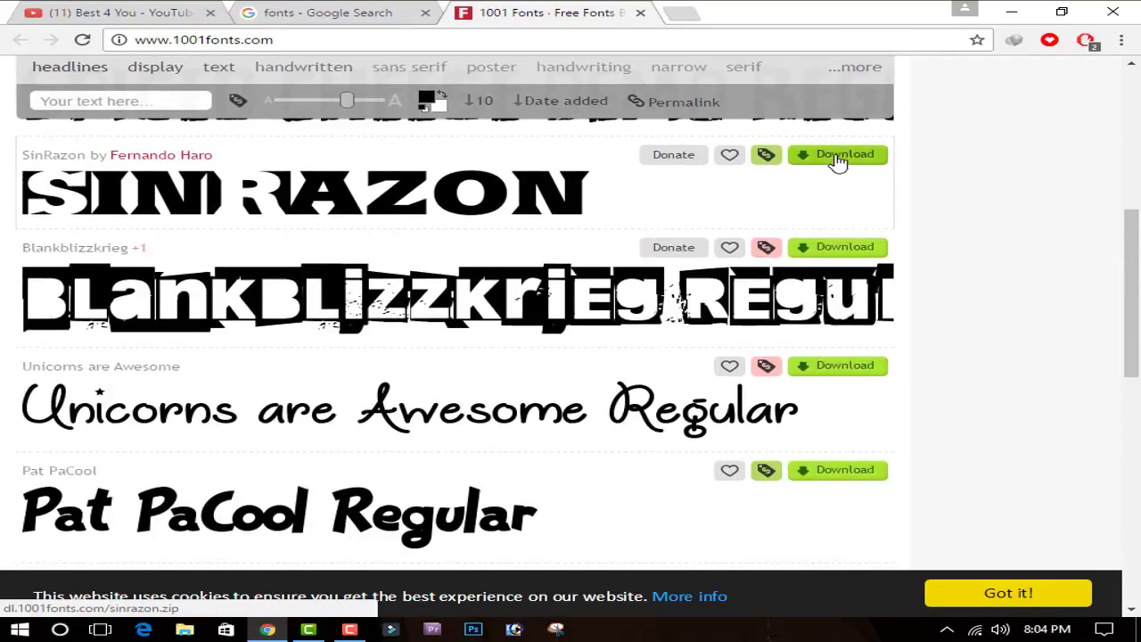
mouse_move(766, 248)
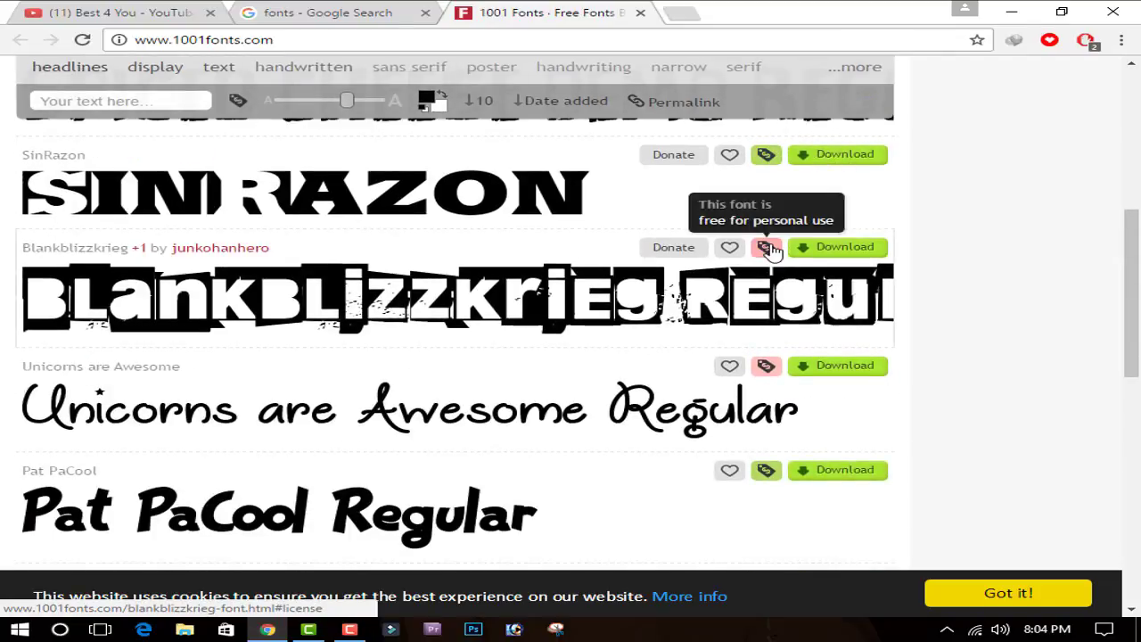
scroll(772, 251, down, 5)
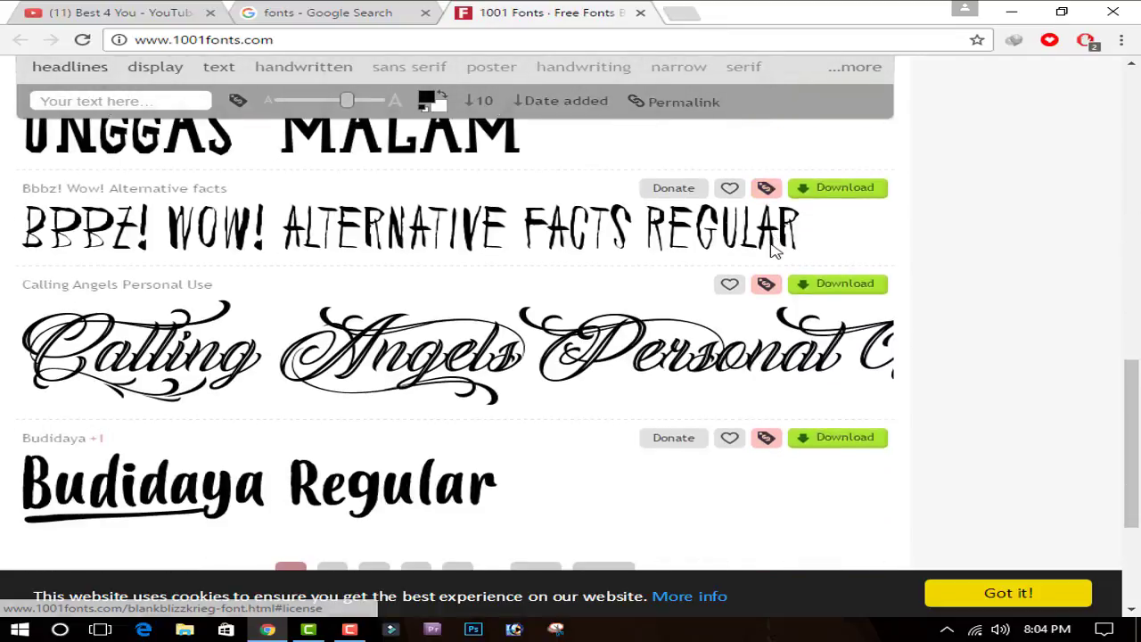
scroll(721, 275, up, 3)
scroll(588, 267, up, 5)
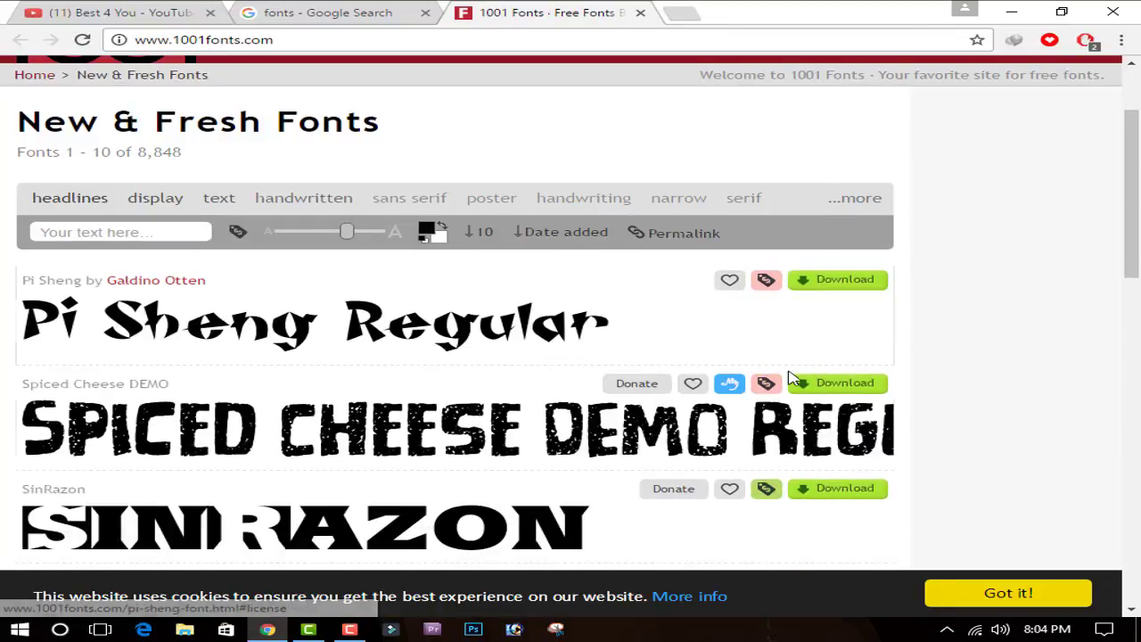
scroll(497, 372, down, 2)
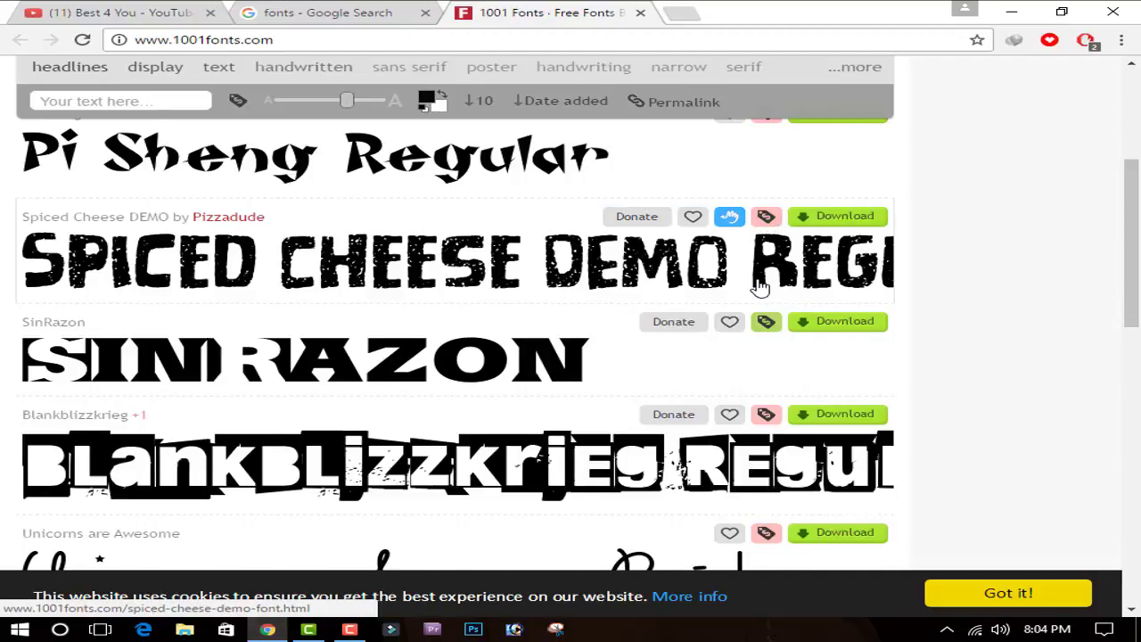
scroll(753, 250, down, 2)
scroll(761, 257, up, 1)
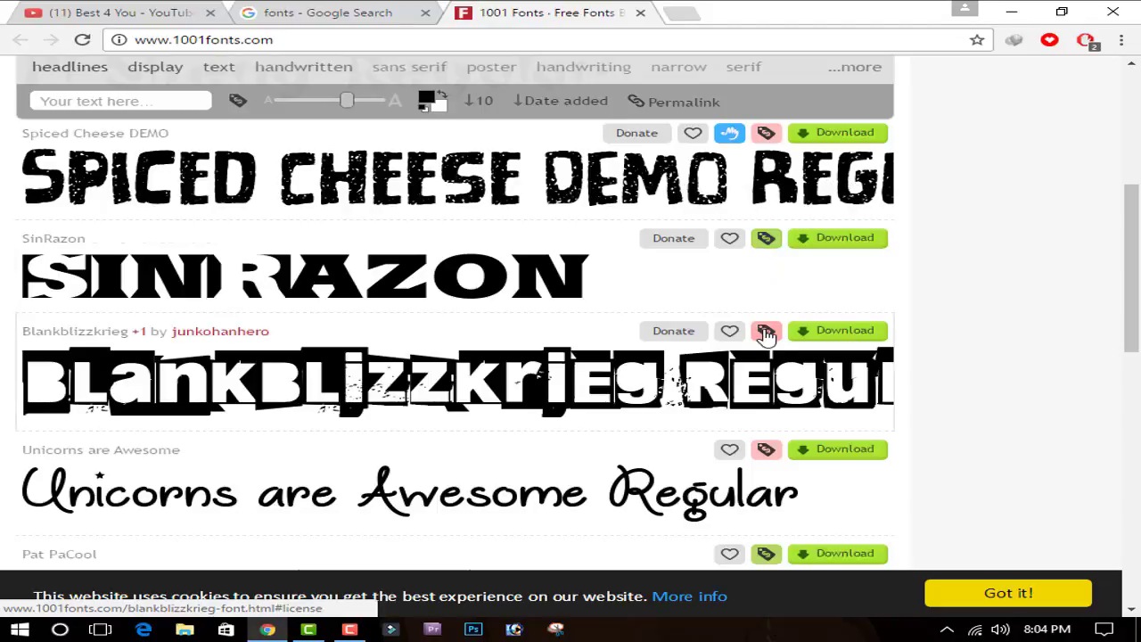
scroll(785, 378, down, 3)
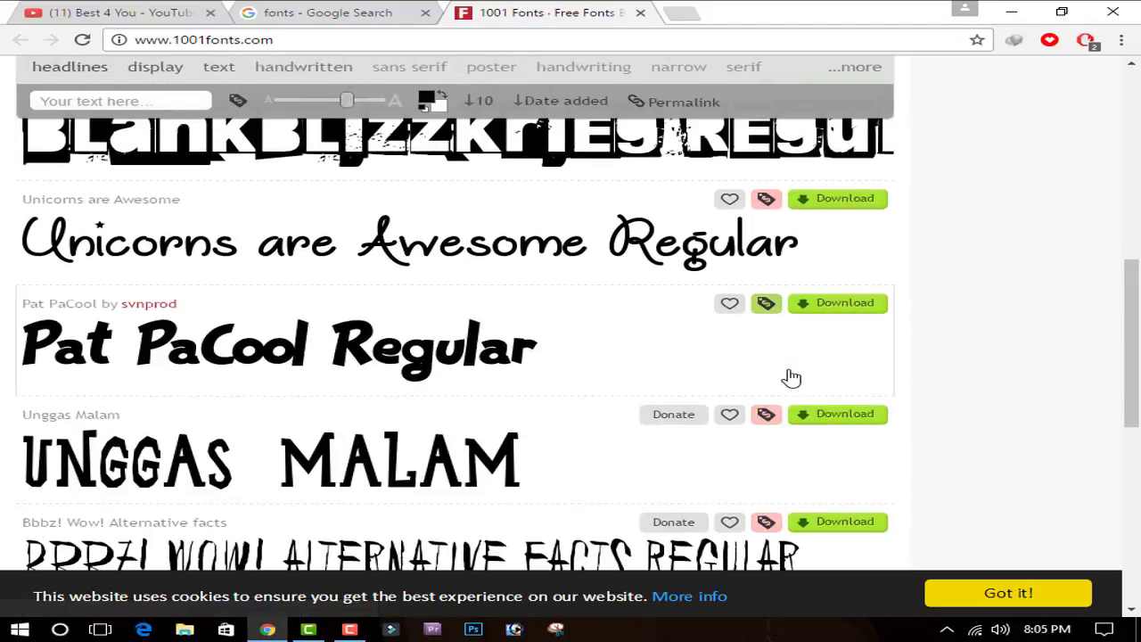
scroll(792, 378, down, 5)
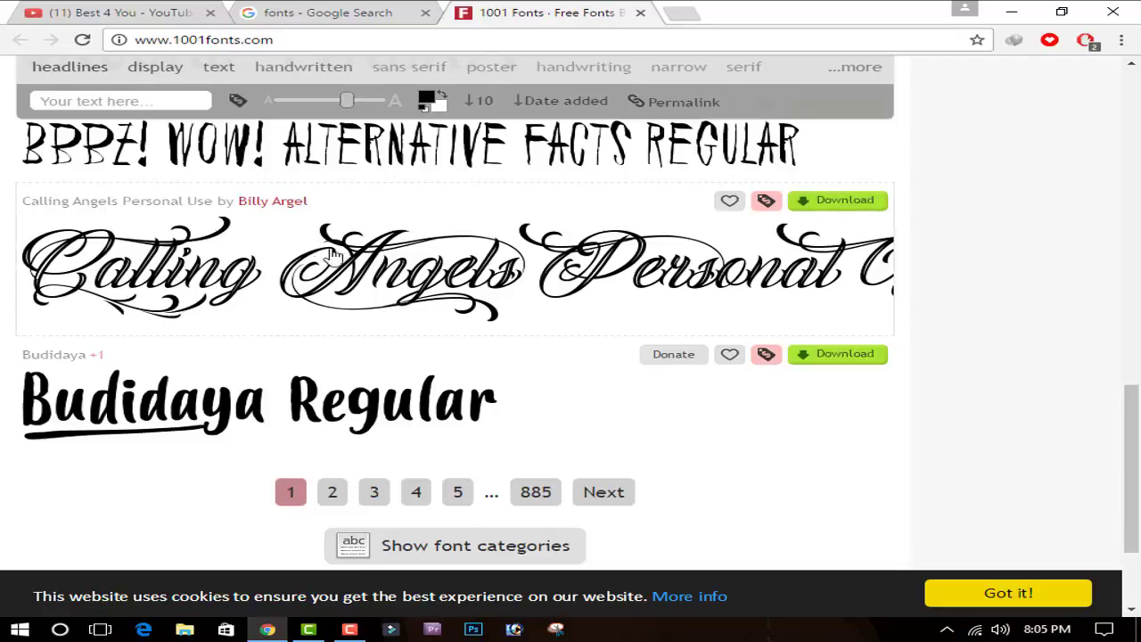
right_click(855, 203)
- Download calling-angels-personal-use.zip (592.22 KB) with IDM and open it in WinRAR
click(863, 373)
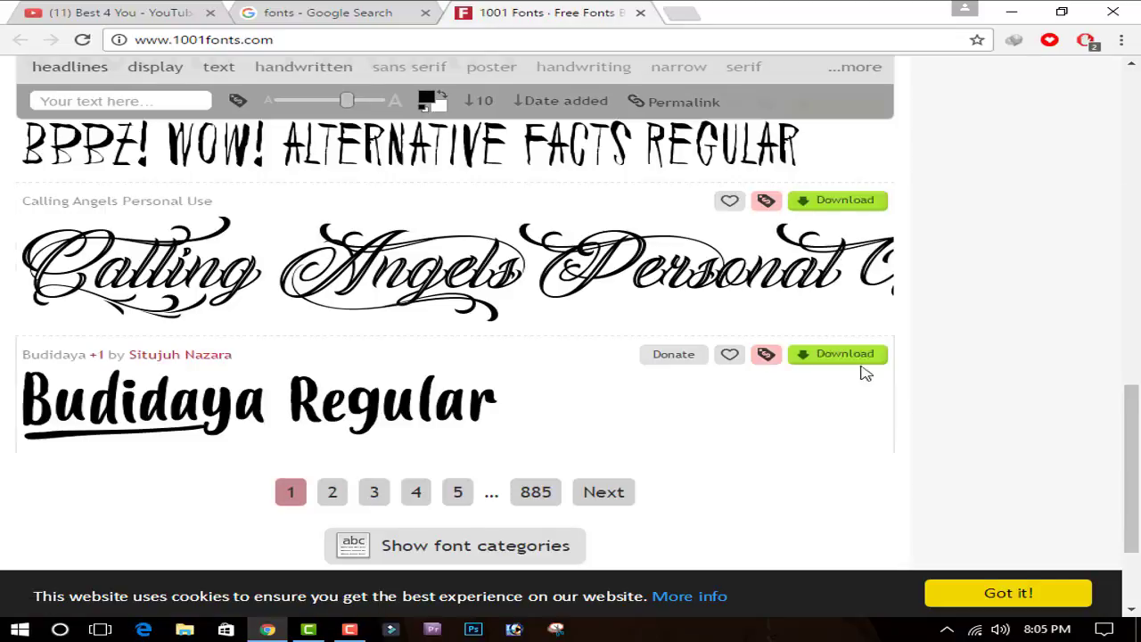
click(817, 204)
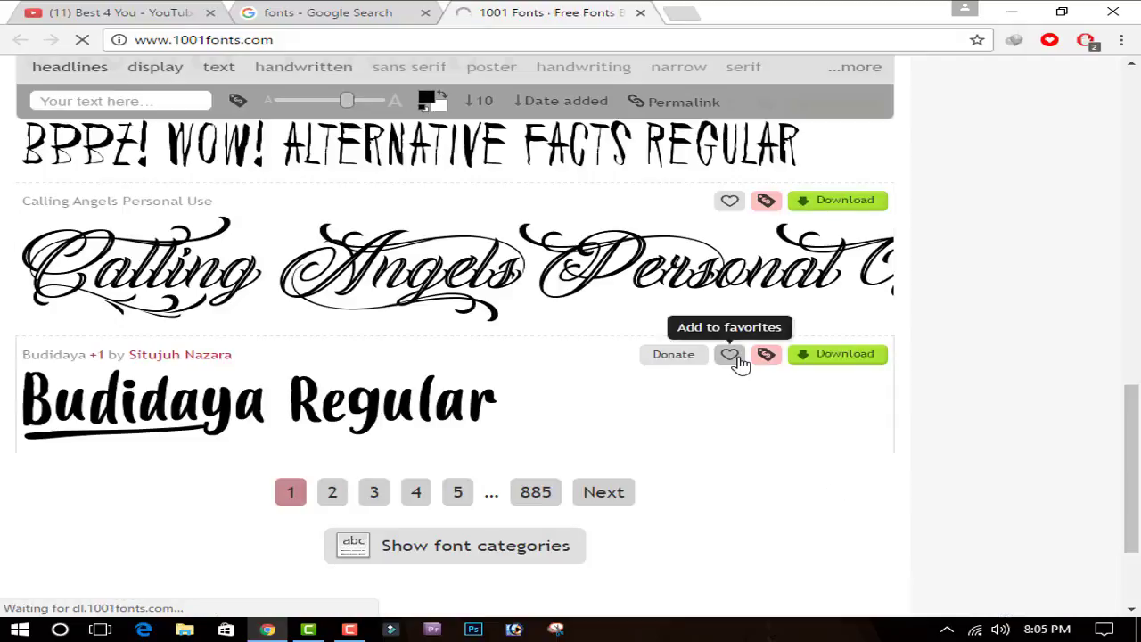
click(839, 205)
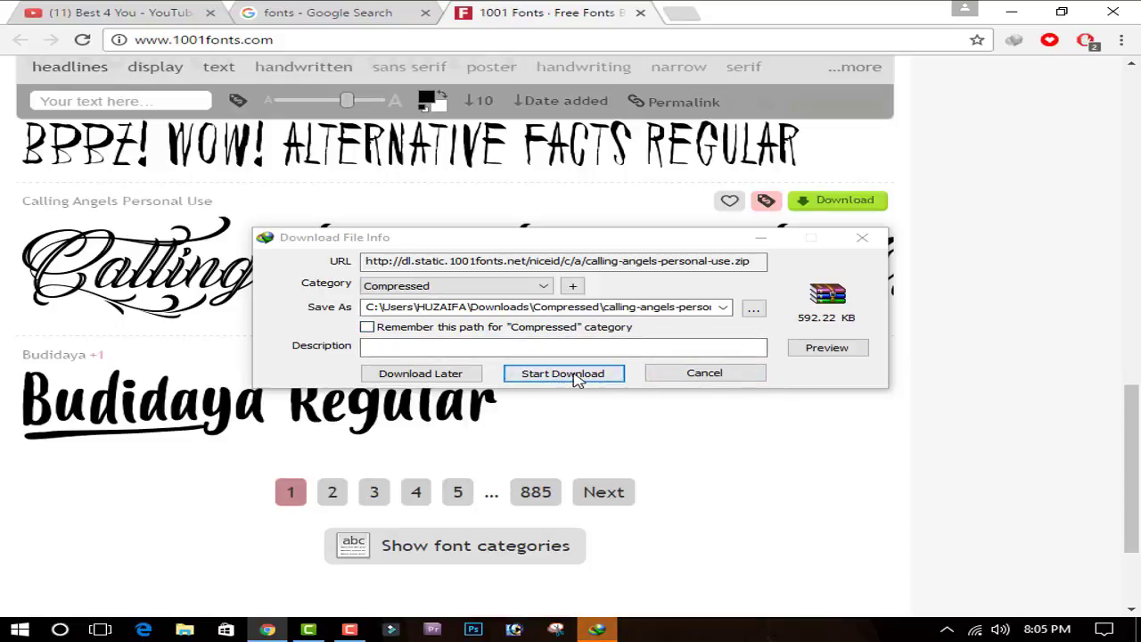
click(571, 375)
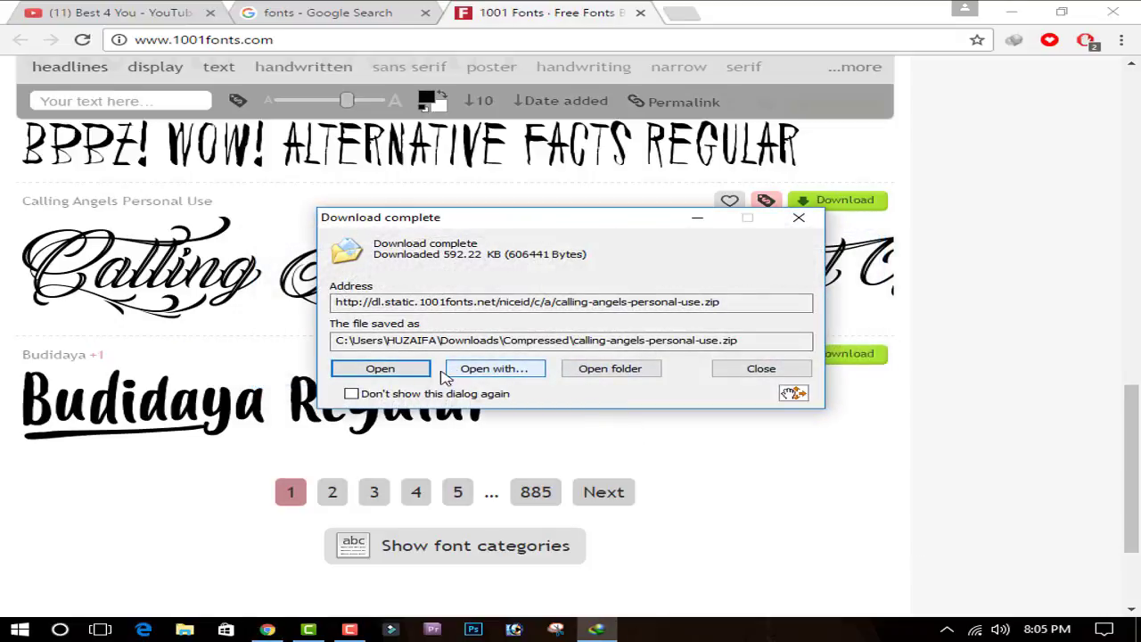
drag(547, 222, 529, 176)
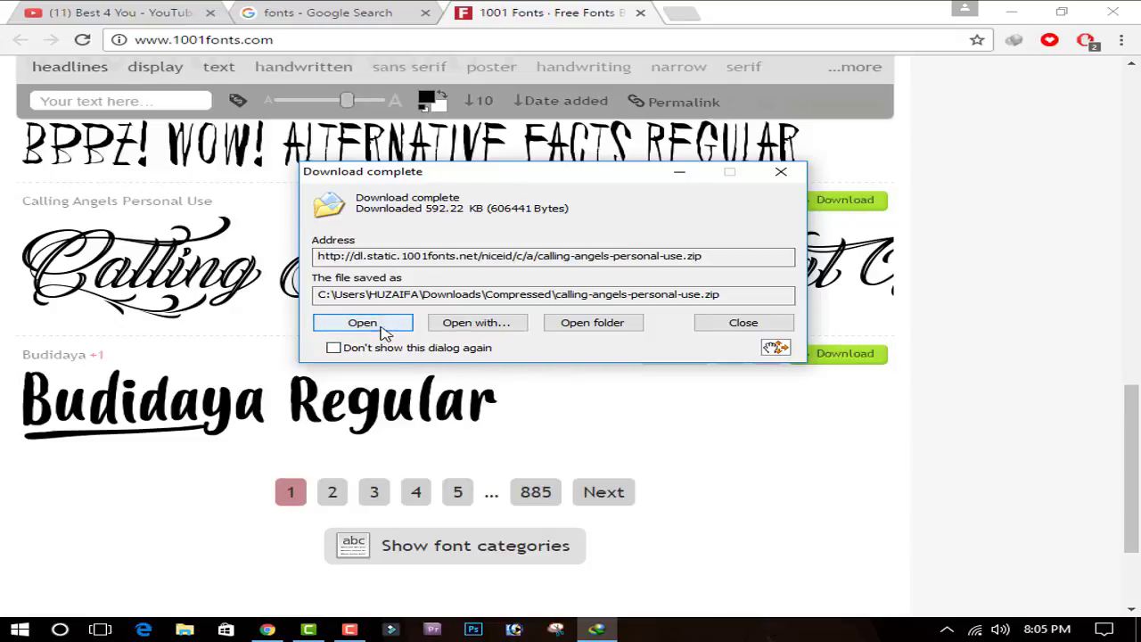
click(363, 325)
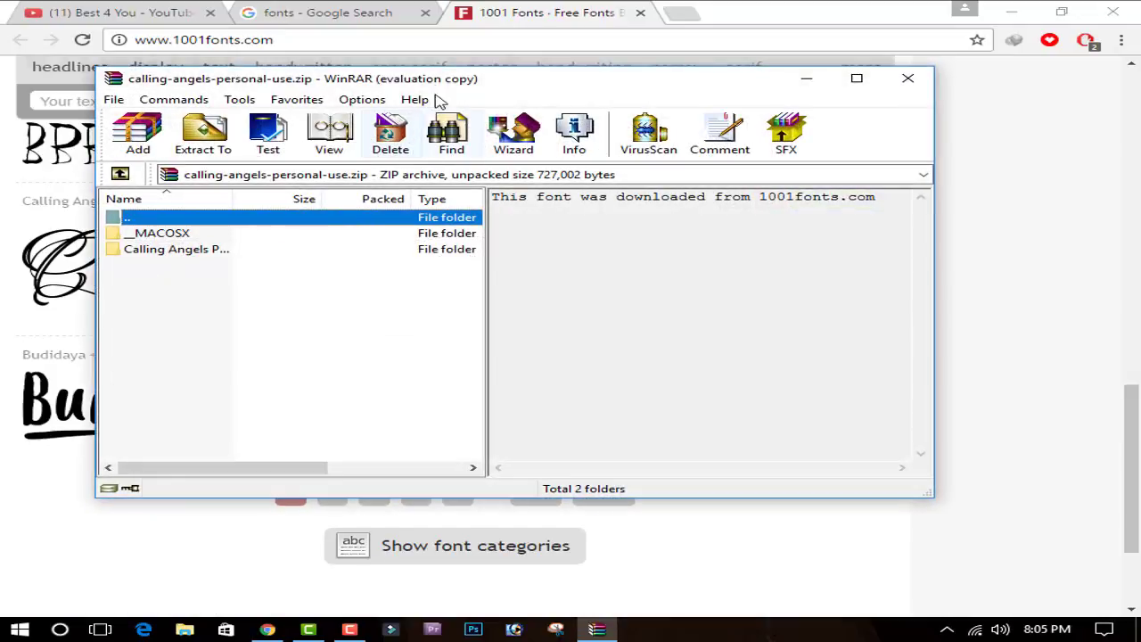
- Browse the archive's Calling Angels and __MACOSX folders, returning to the top level
drag(449, 79, 538, 62)
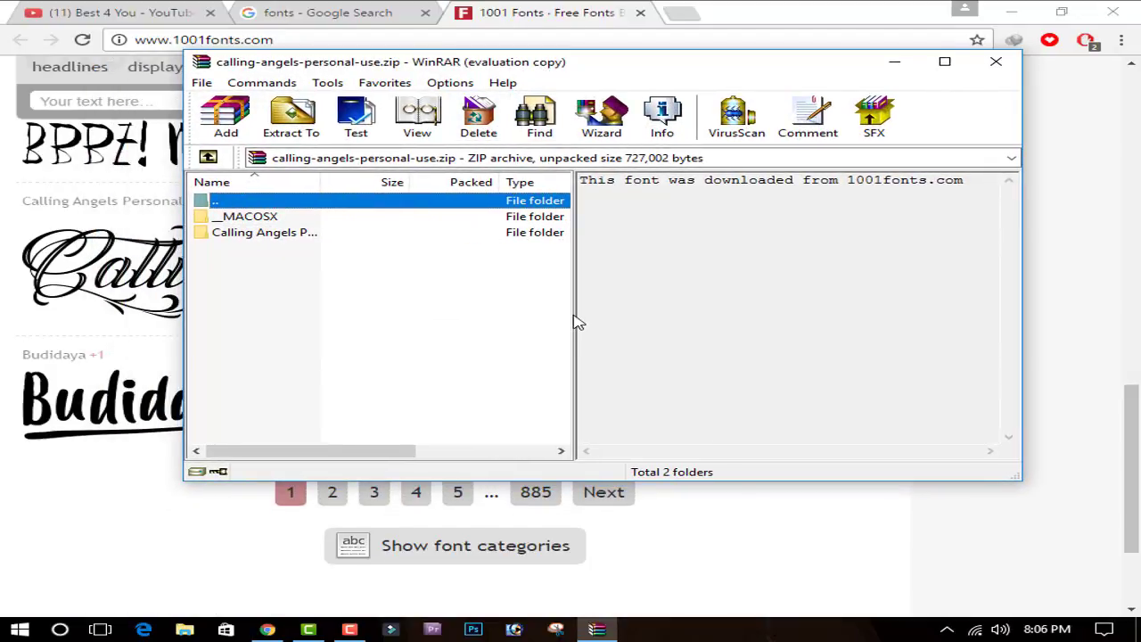
click(579, 315)
double_click(437, 233)
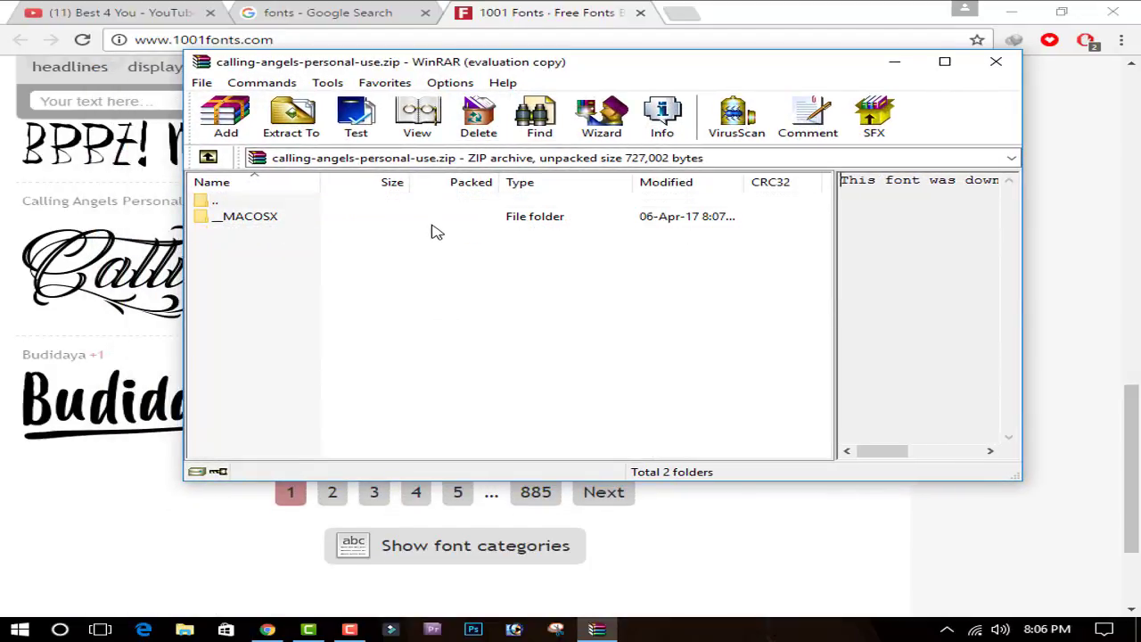
click(209, 158)
double_click(245, 215)
double_click(294, 221)
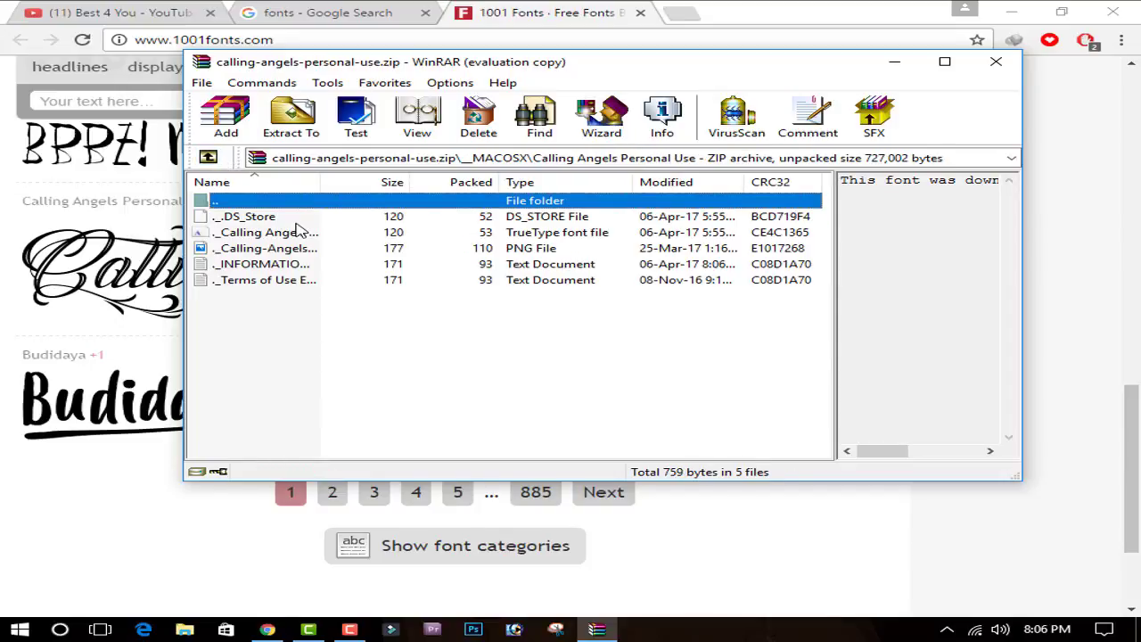
click(209, 158)
click(209, 158)
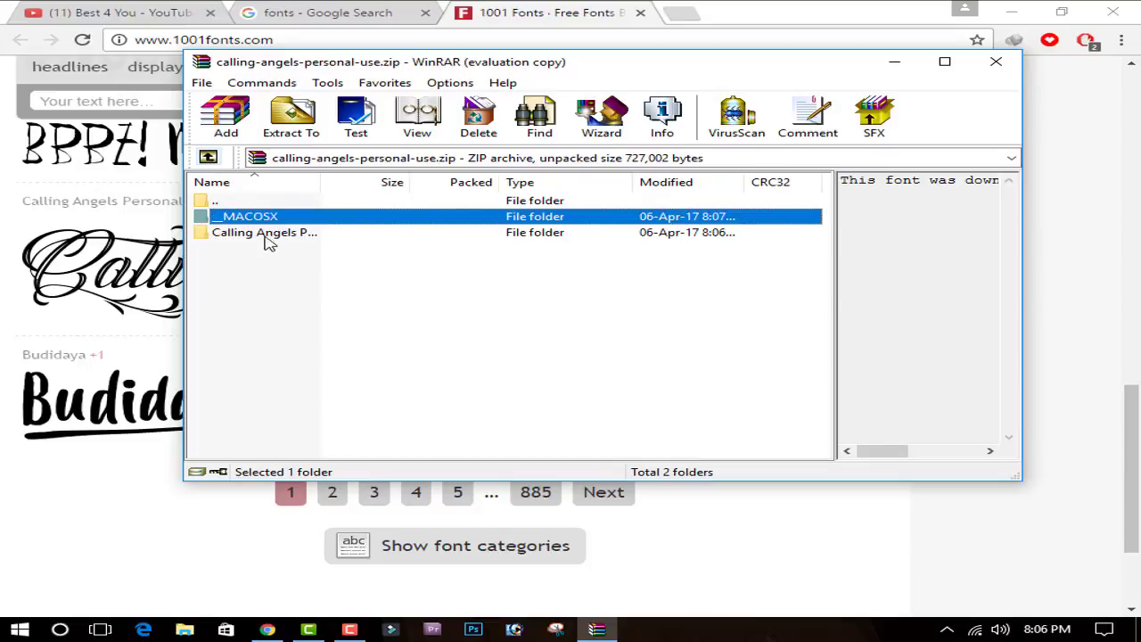
click(268, 234)
- Open the Calling Angels Personal Use folder and select its .ttf font file
double_click(236, 239)
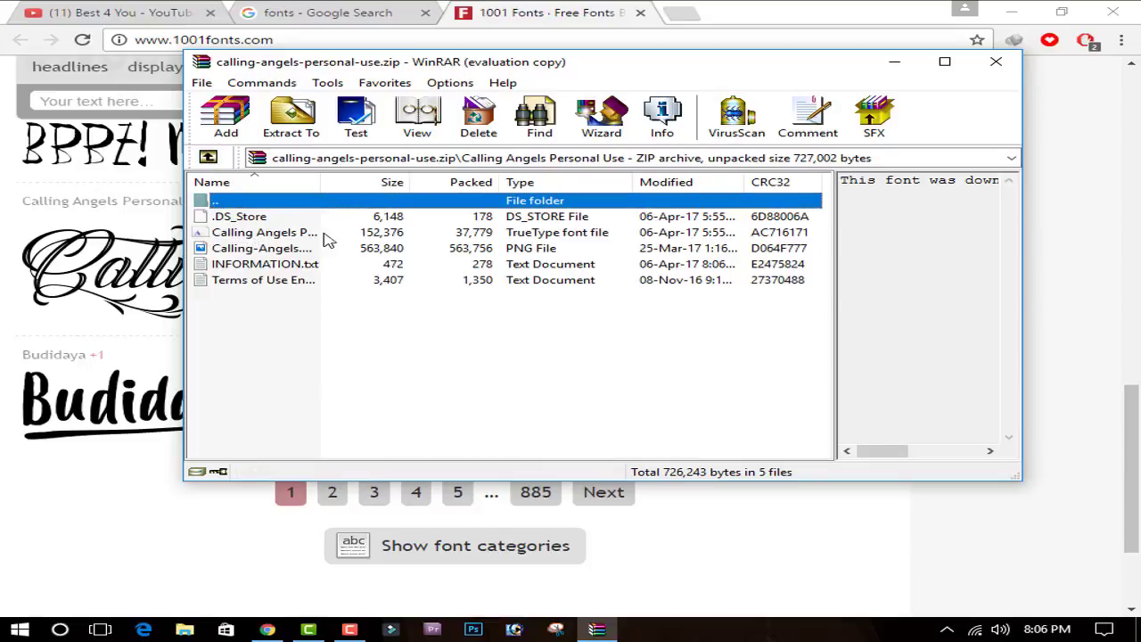
click(238, 241)
drag(239, 241, 325, 268)
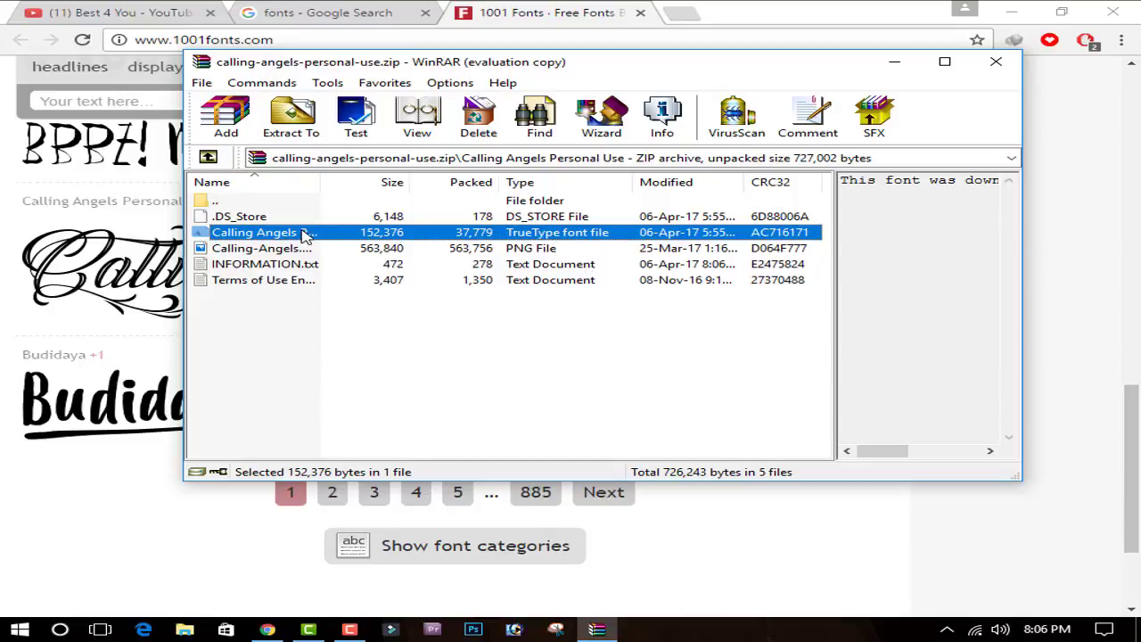
click(290, 266)
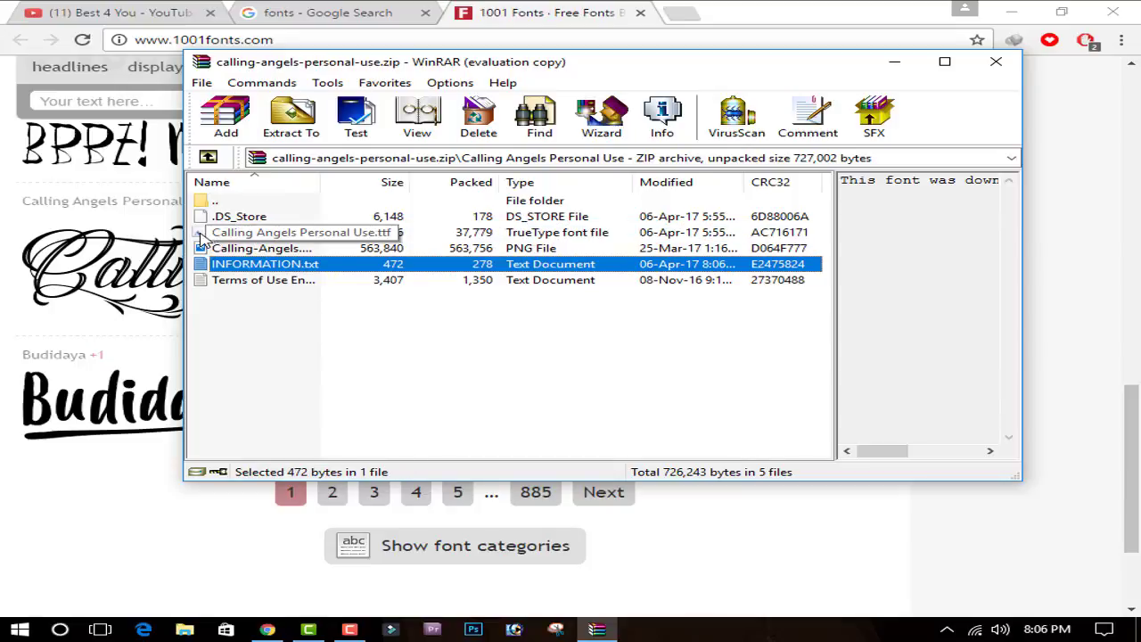
click(200, 234)
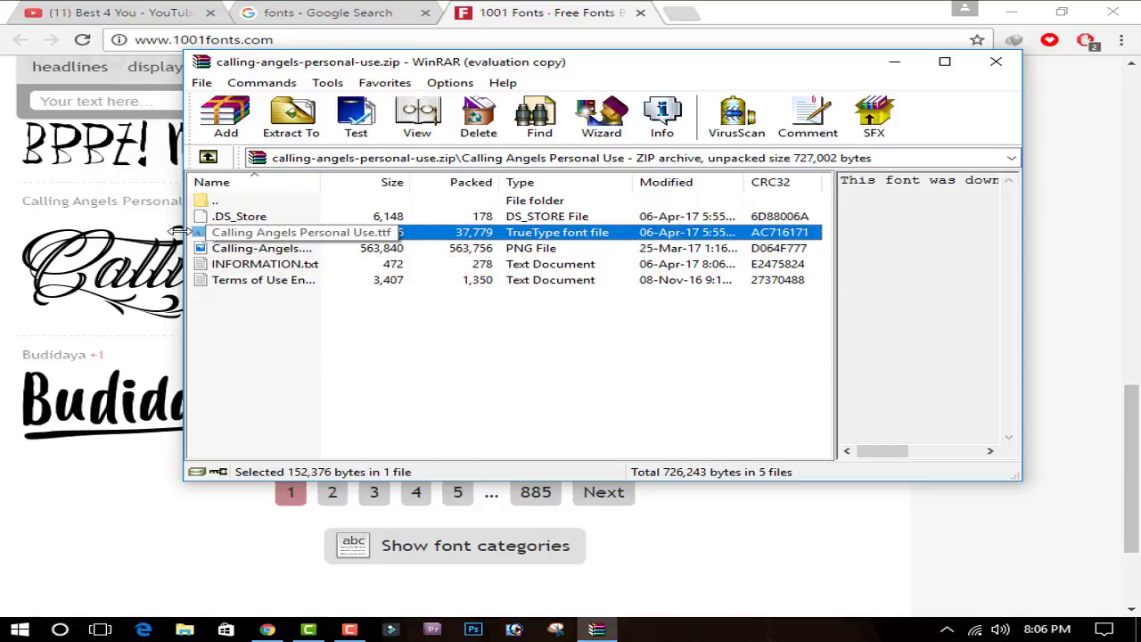
click(223, 248)
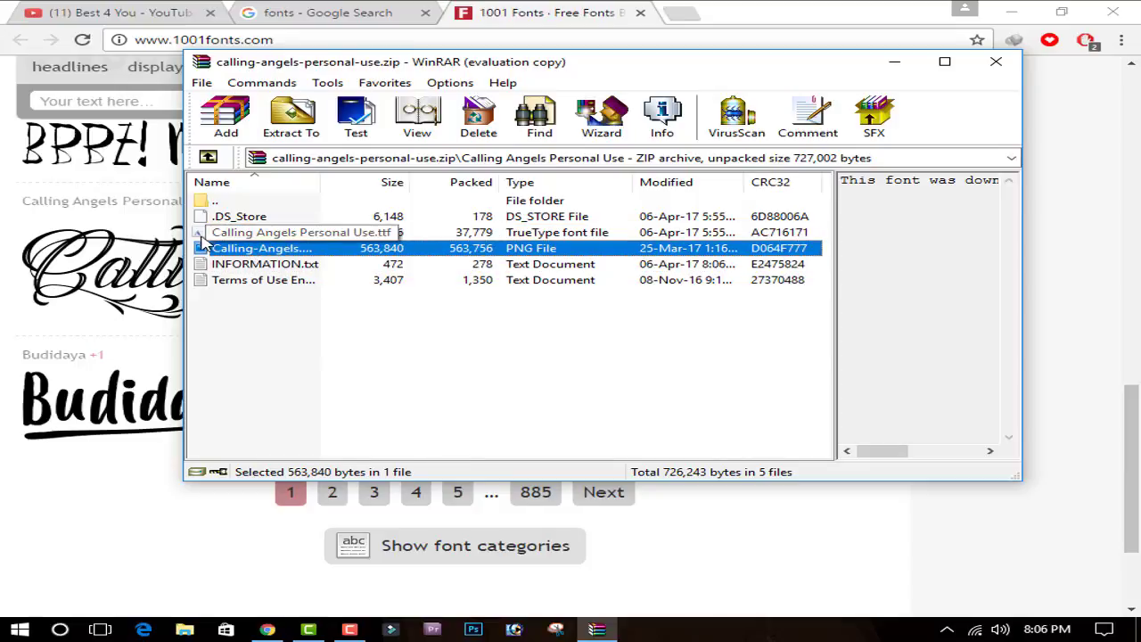
click(455, 237)
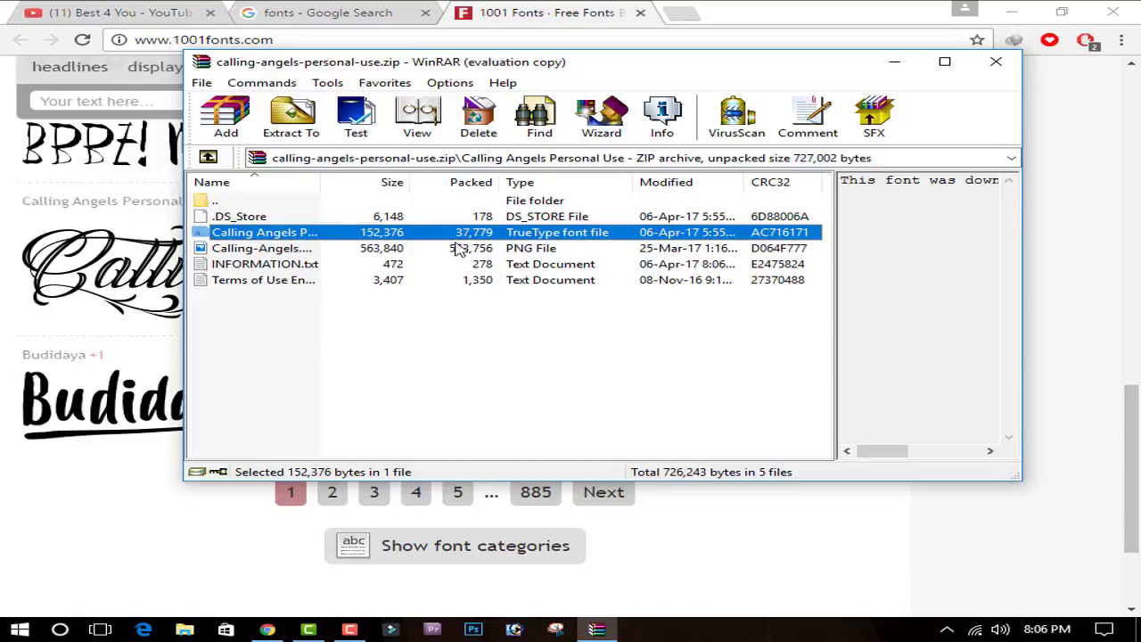
- Install Calling Angels Personal Use via Font Viewer, then close the viewer and minimize WinRAR
double_click(331, 234)
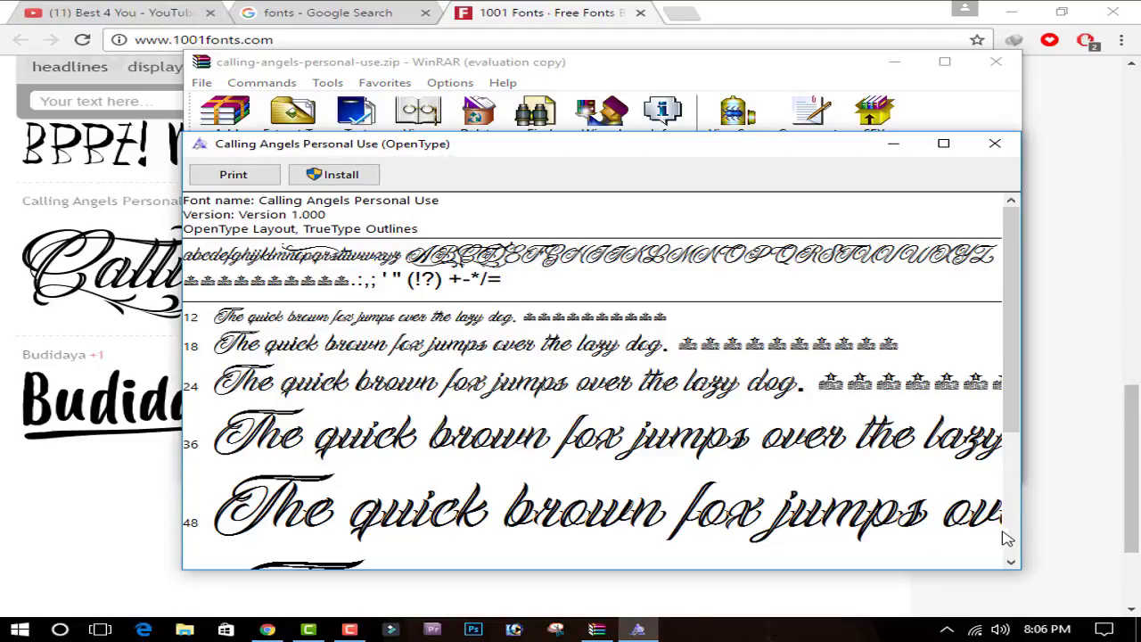
click(944, 144)
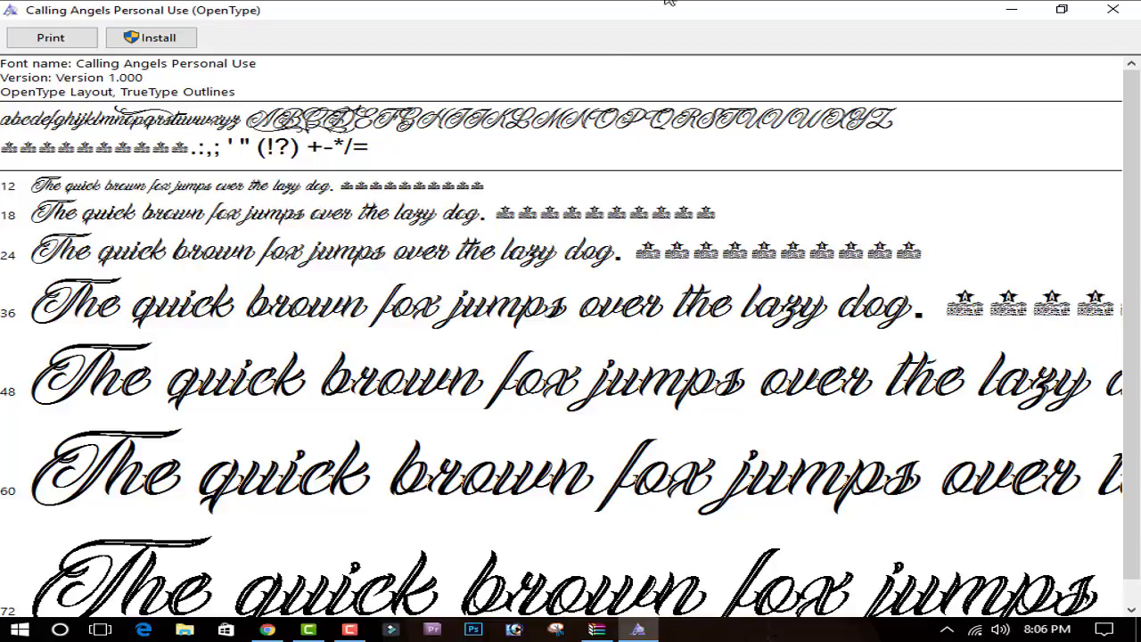
click(164, 47)
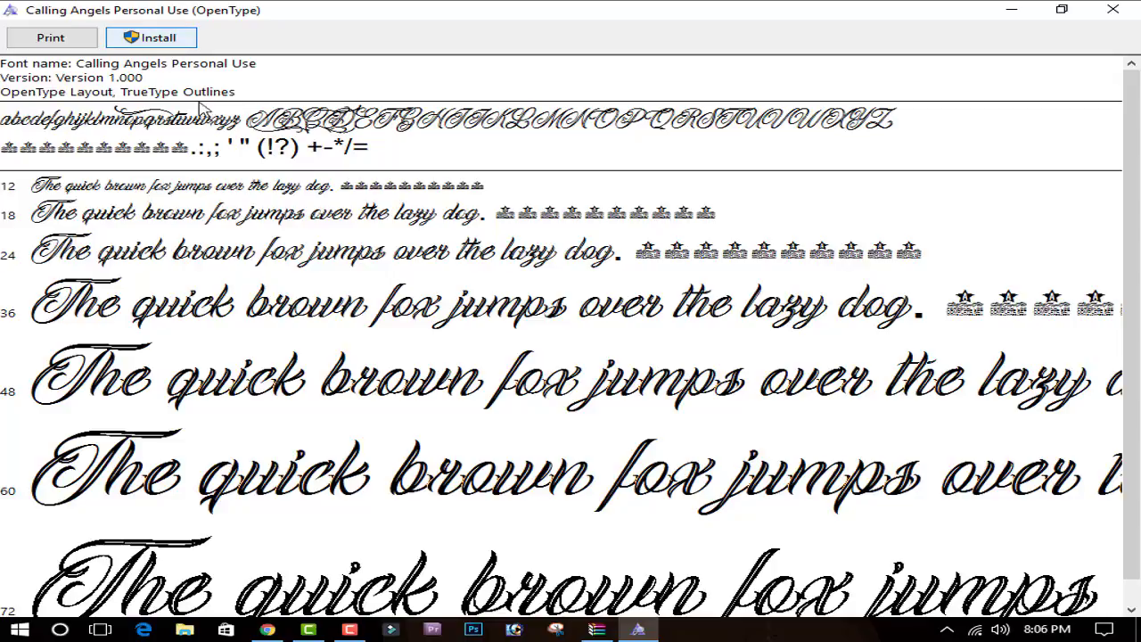
click(174, 43)
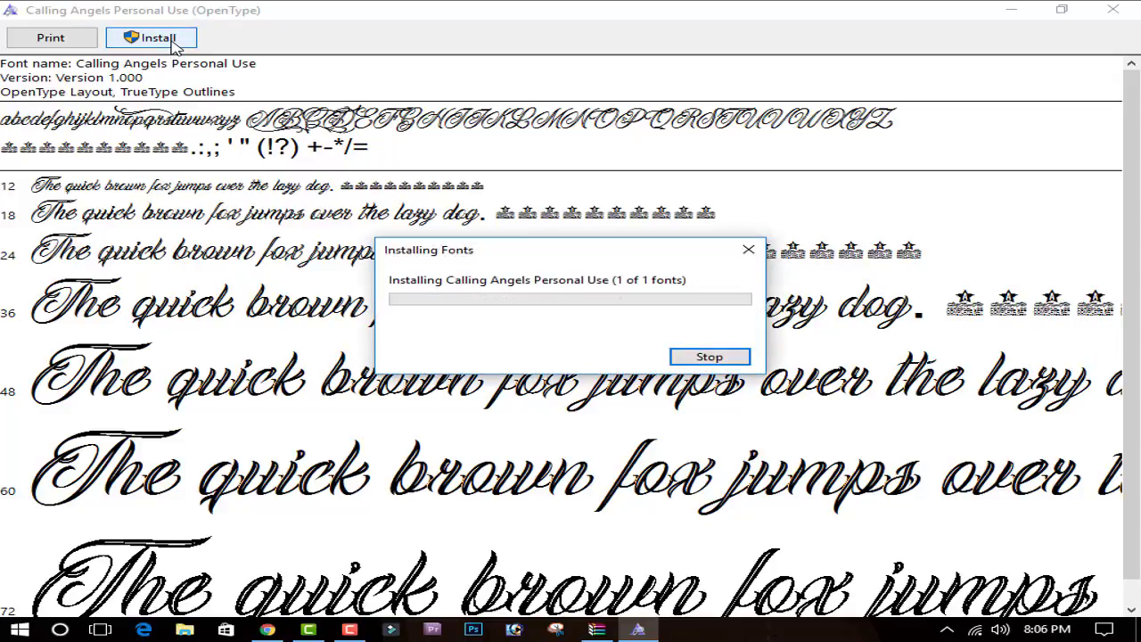
click(1112, 9)
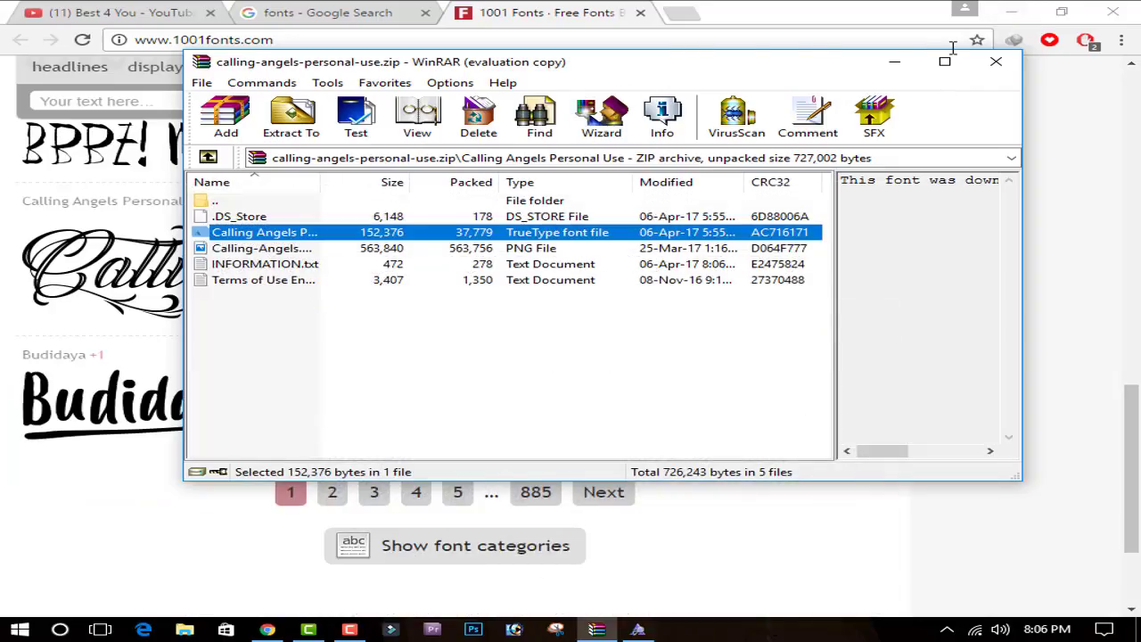
click(657, 505)
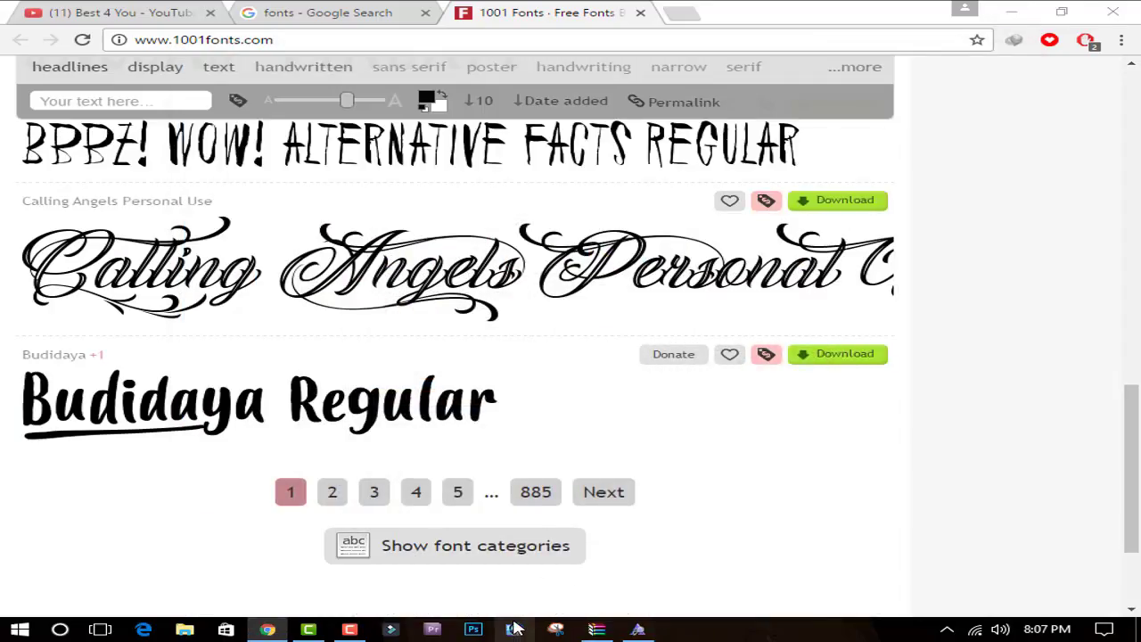
- Switch to Photoshop and create a new blank 1280×720 document
click(516, 628)
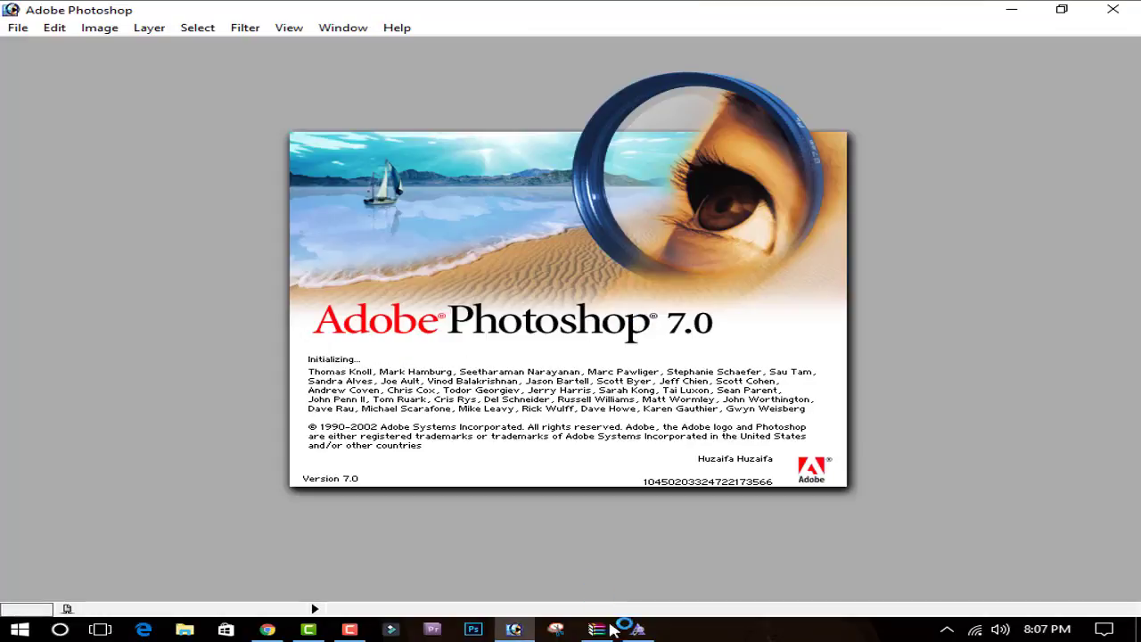
click(638, 629)
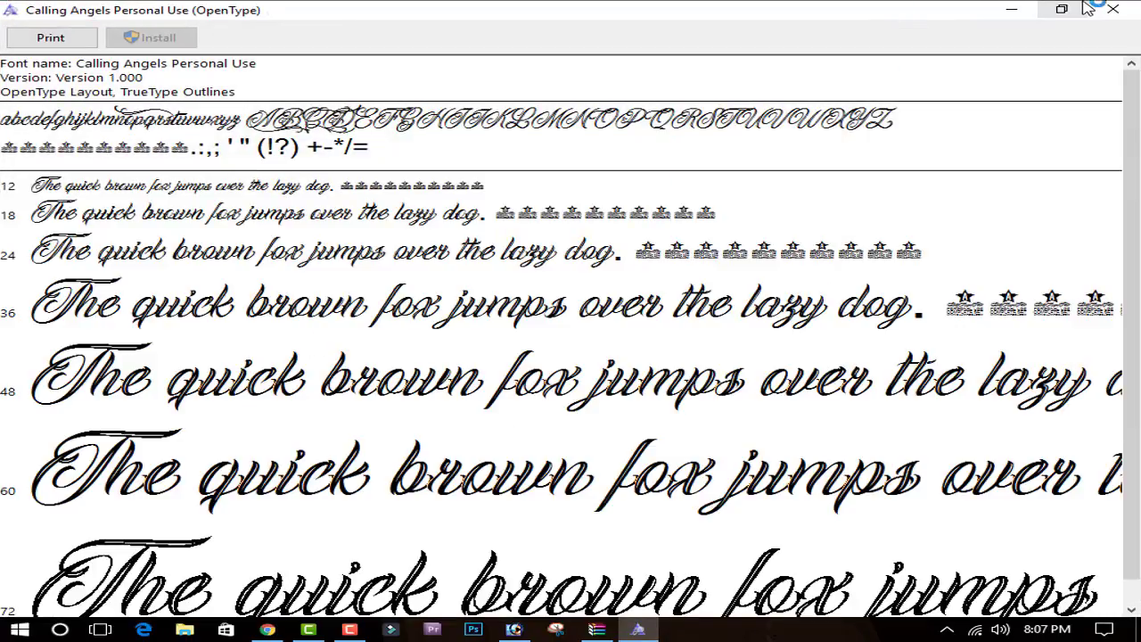
click(1113, 9)
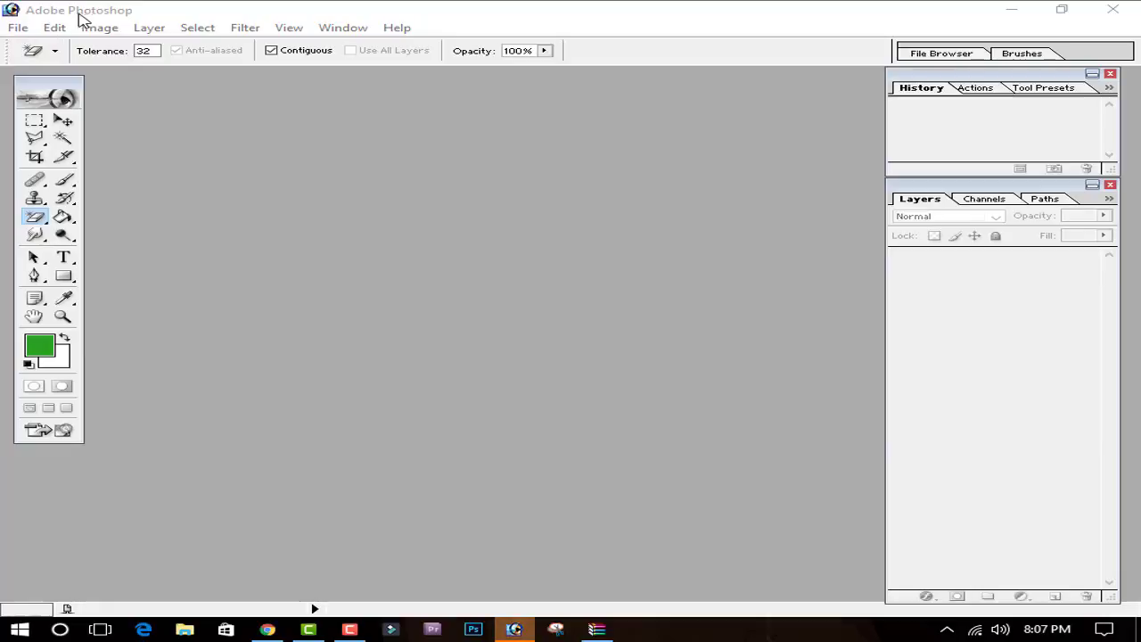
click(20, 28)
click(40, 44)
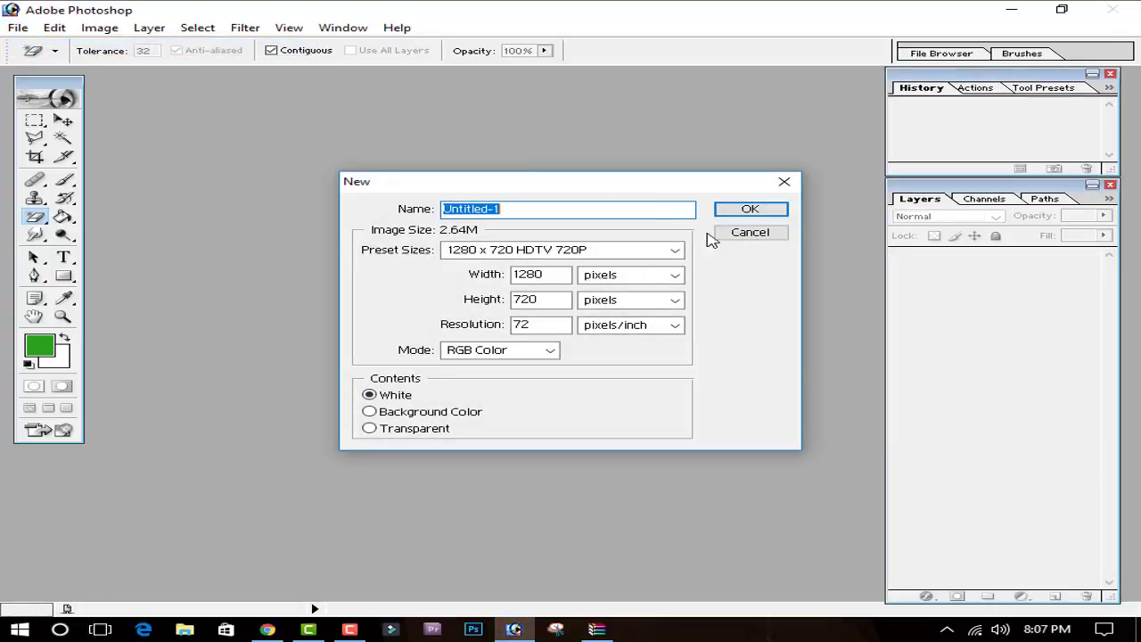
click(730, 216)
- Start a text layer set to Calling Angels Personal Use at 72 pt
click(64, 257)
click(366, 267)
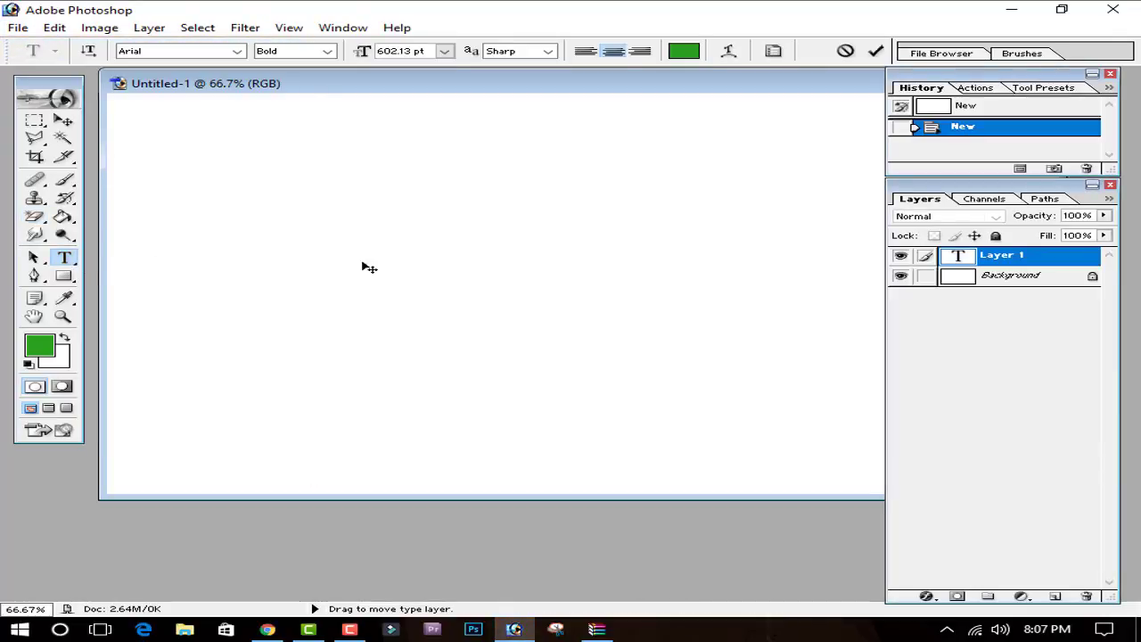
click(443, 51)
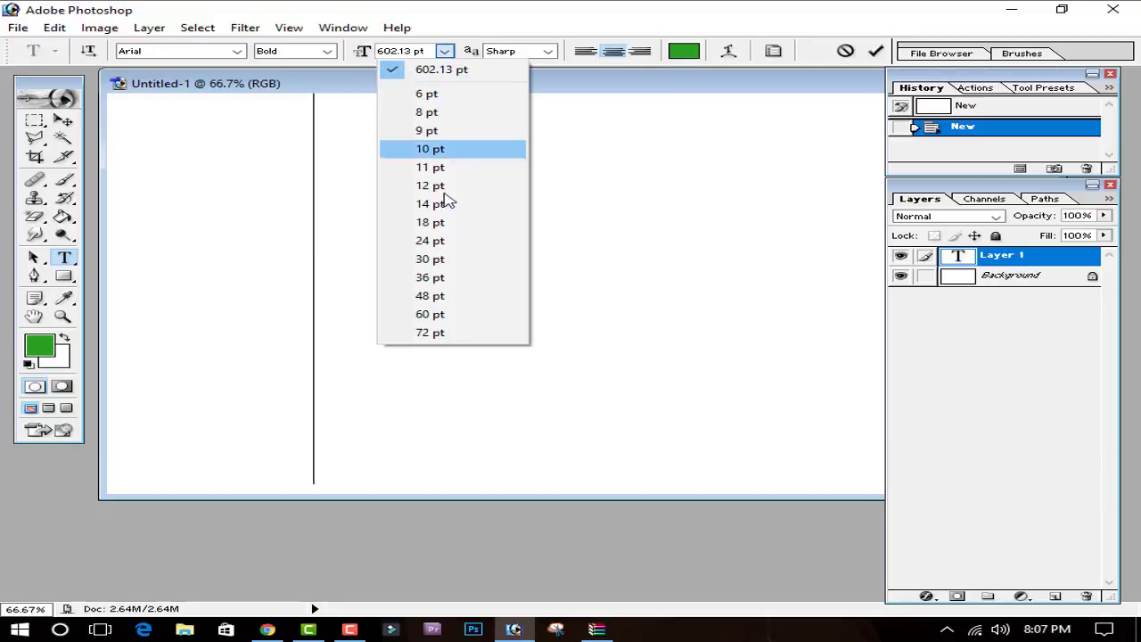
click(442, 331)
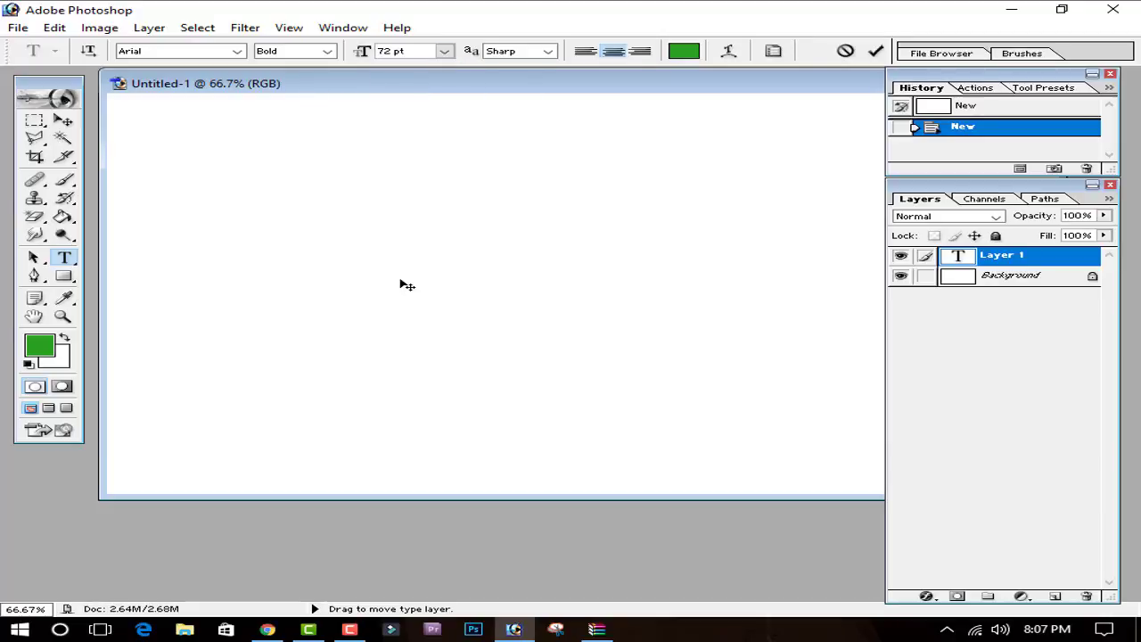
click(184, 52)
text(Ca)
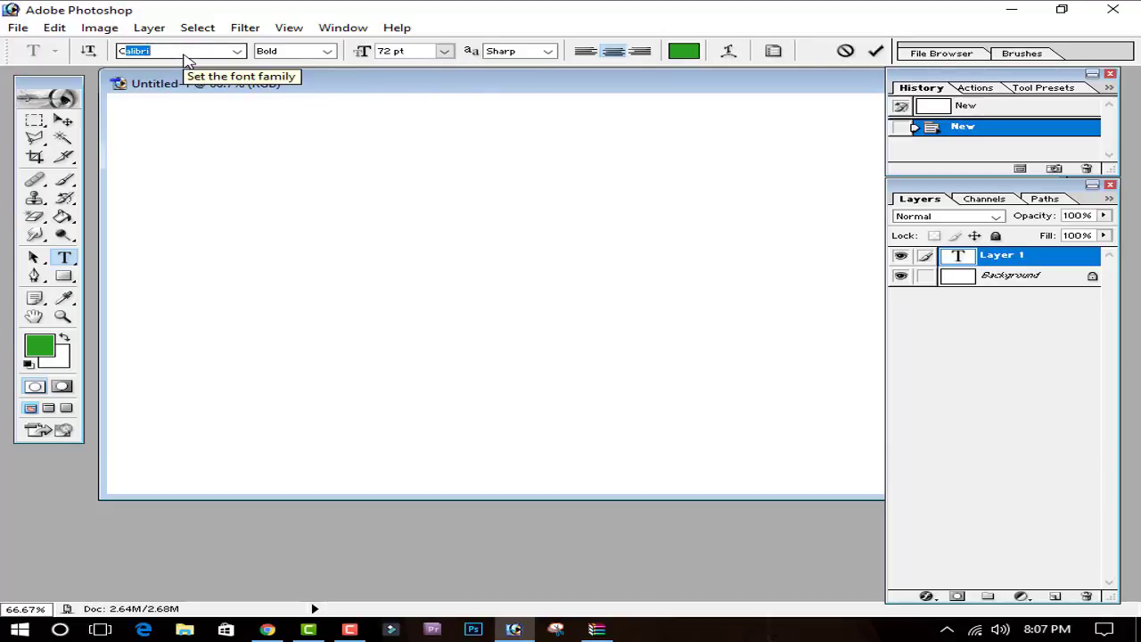
text(lling Angels Perso)
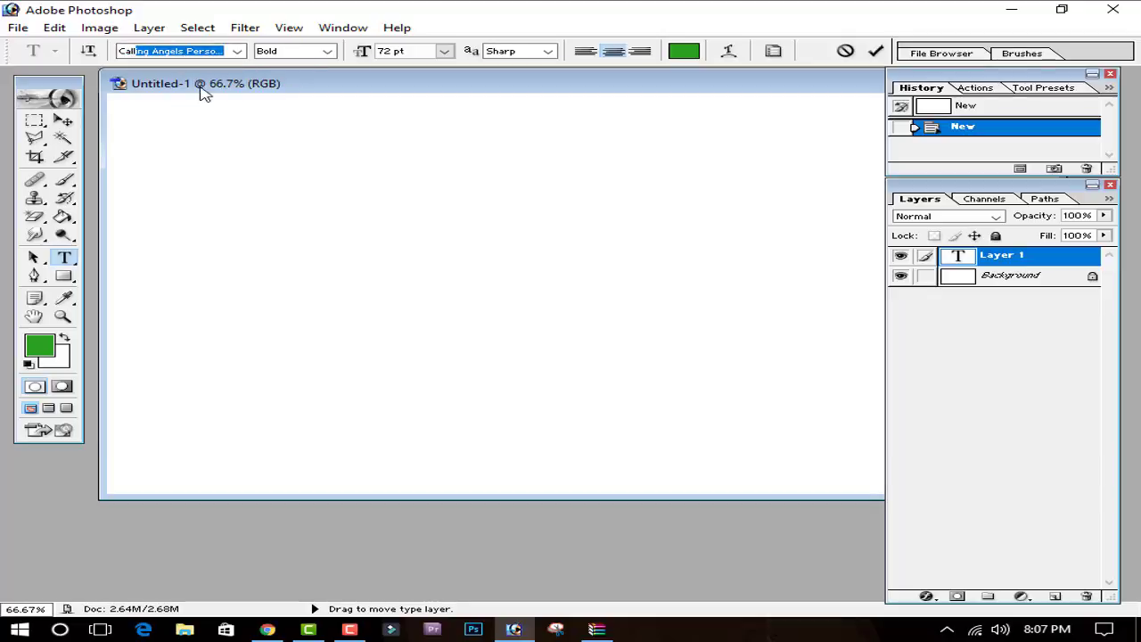
key(Return)
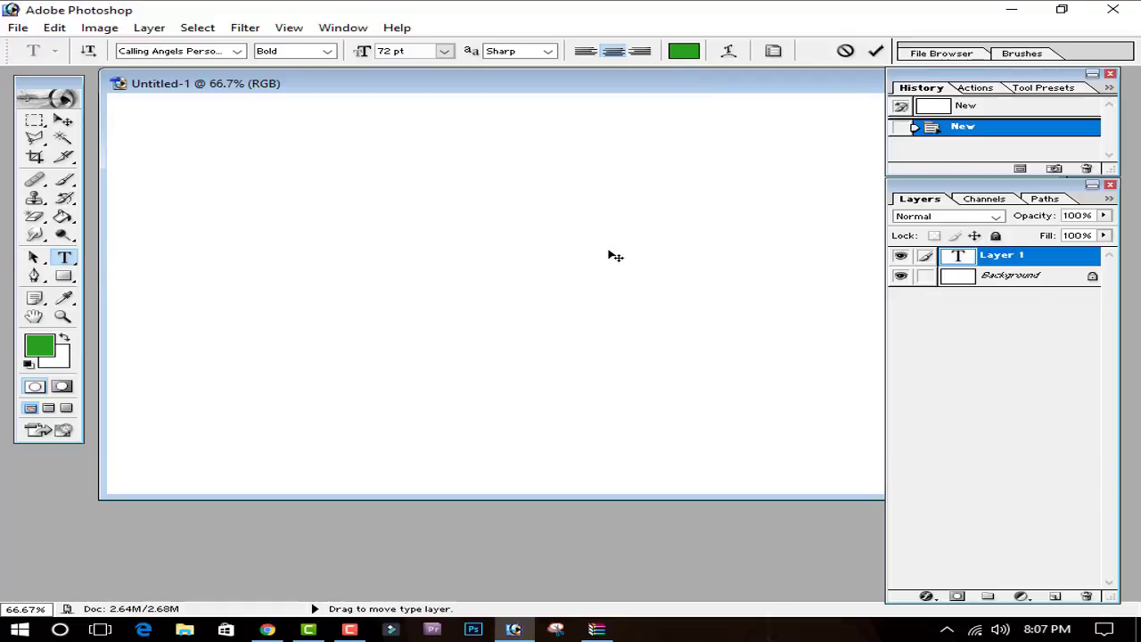
- Type HUZAIFA in default black on a new text layer and position it
click(875, 53)
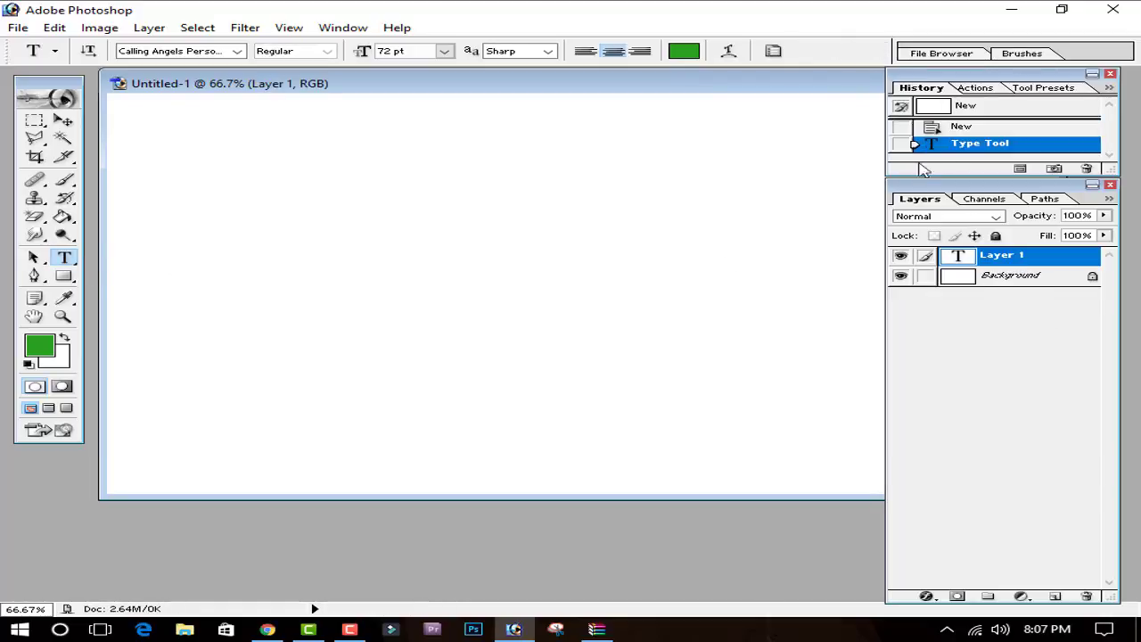
click(326, 258)
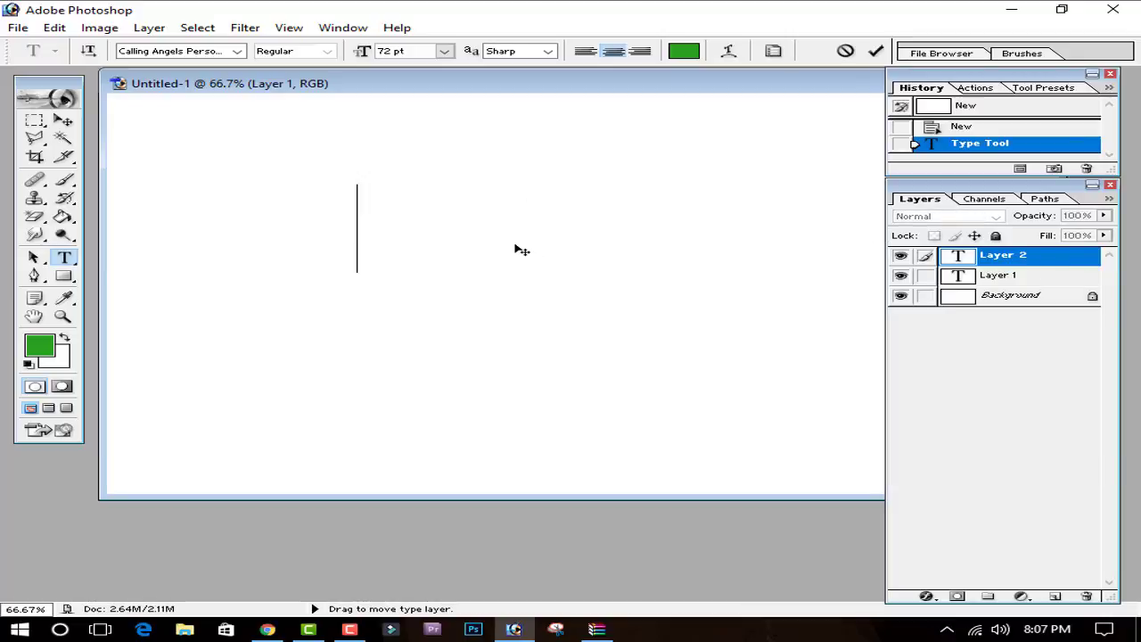
text(HULIA)
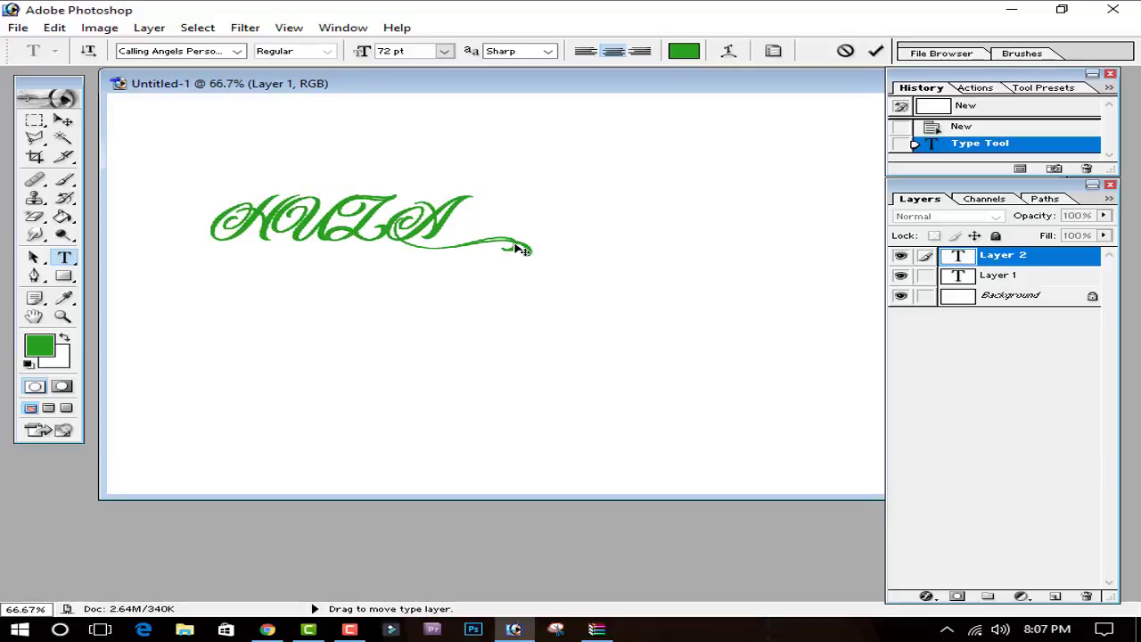
text(TTA)
key(BackSpace)
key(BackSpace)
key(BackSpace)
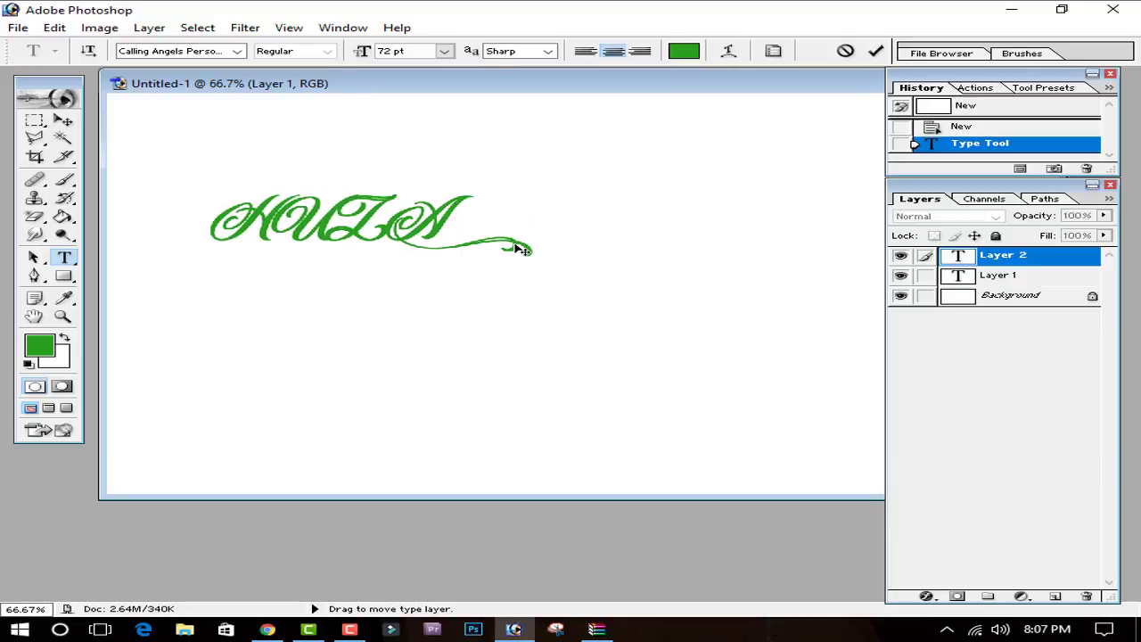
key(BackSpace)
key(BackSpace)
key(BackSpace)
key(BackSpace)
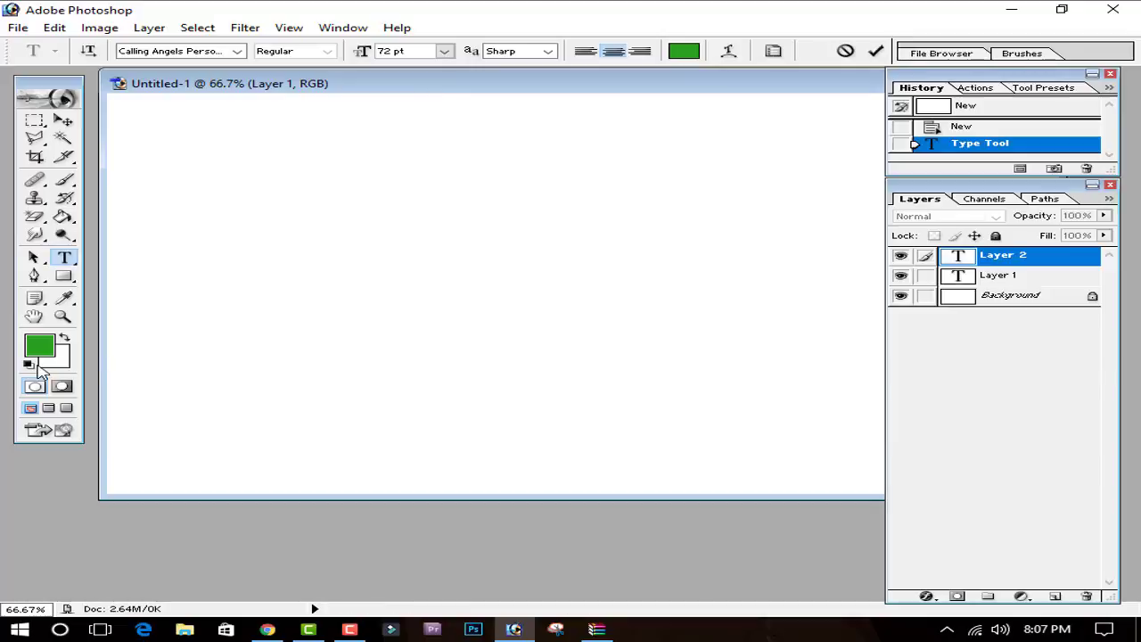
click(30, 364)
text(HU)
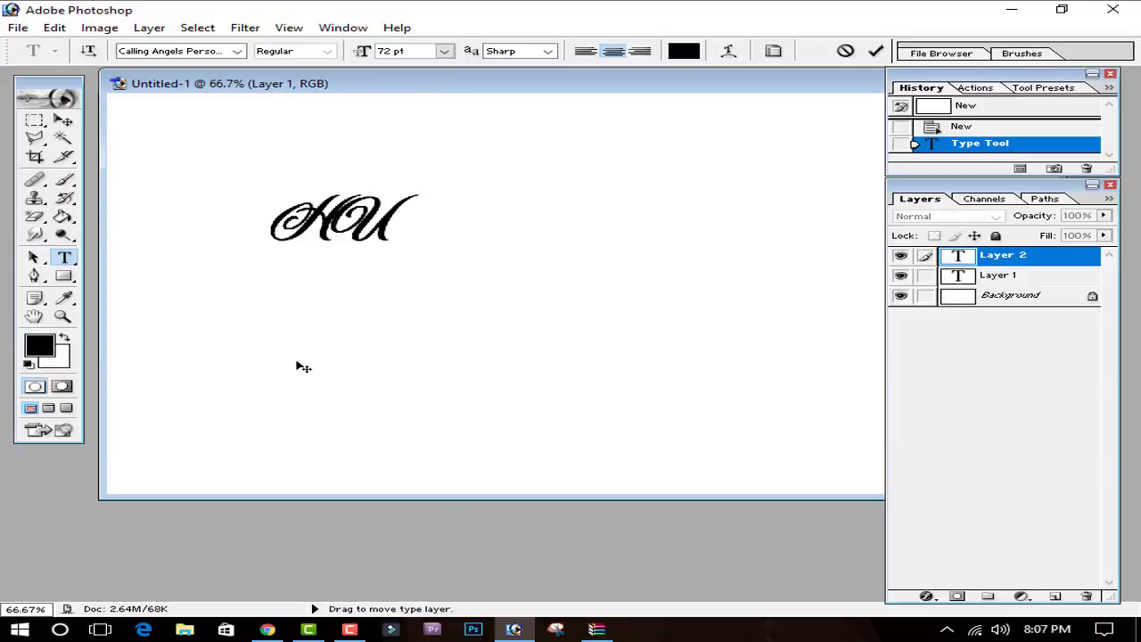
text(ZAIFA)
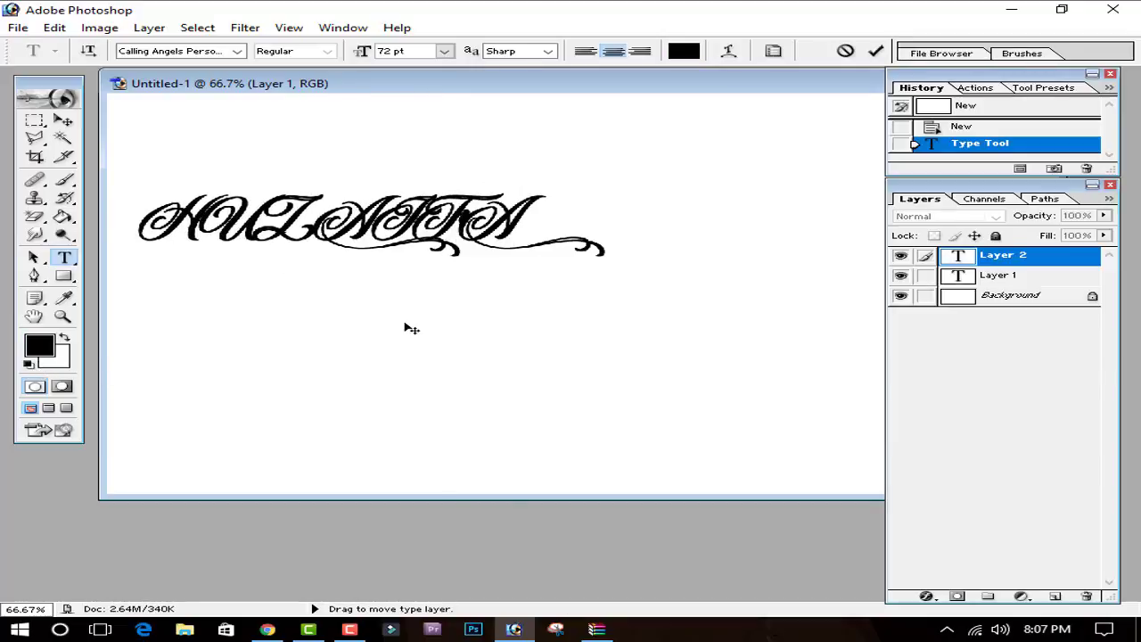
drag(406, 329, 545, 383)
click(876, 51)
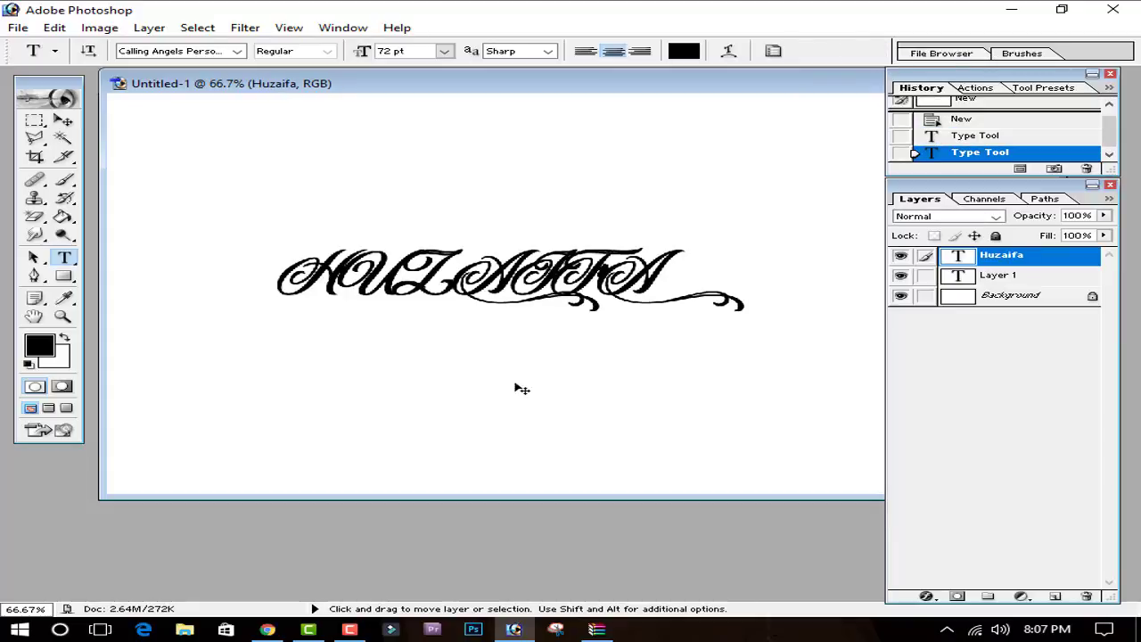
- Scale HUZAIFA to about 155% with Free Transform and type a row of stars below
key(ctrl+t)
drag(744, 308, 865, 343)
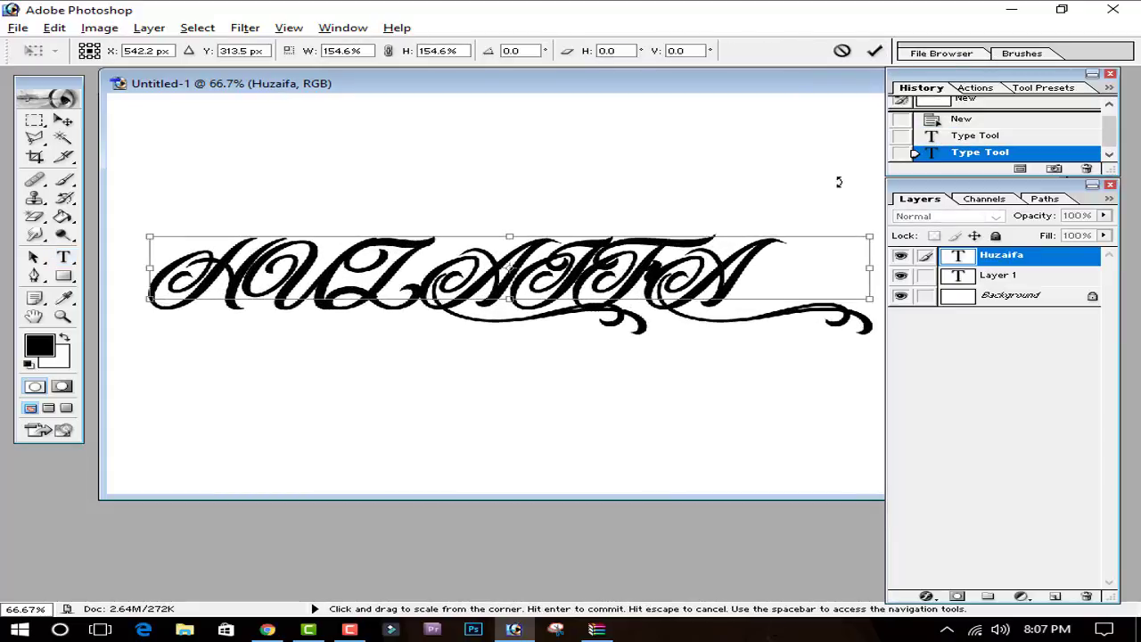
key(Return)
click(486, 370)
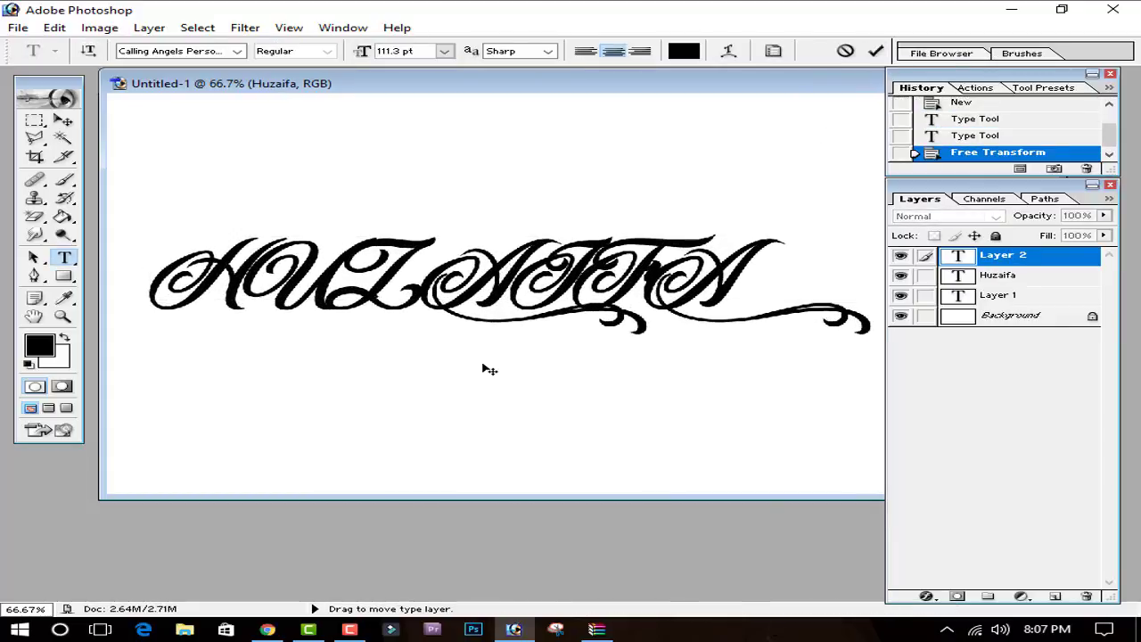
text(*****)
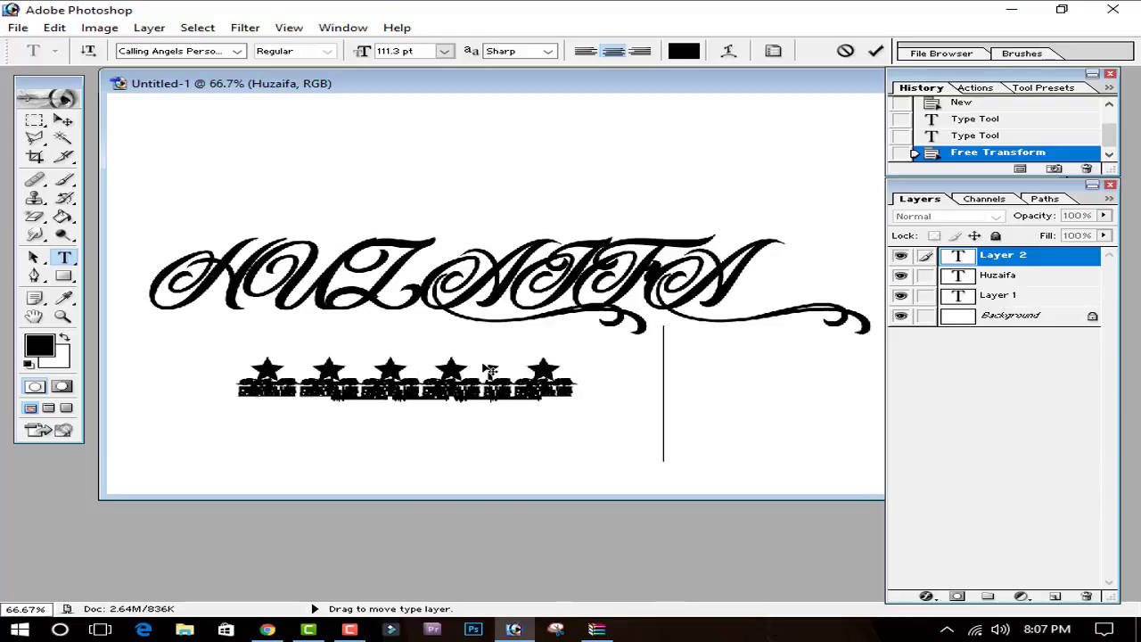
text(******)
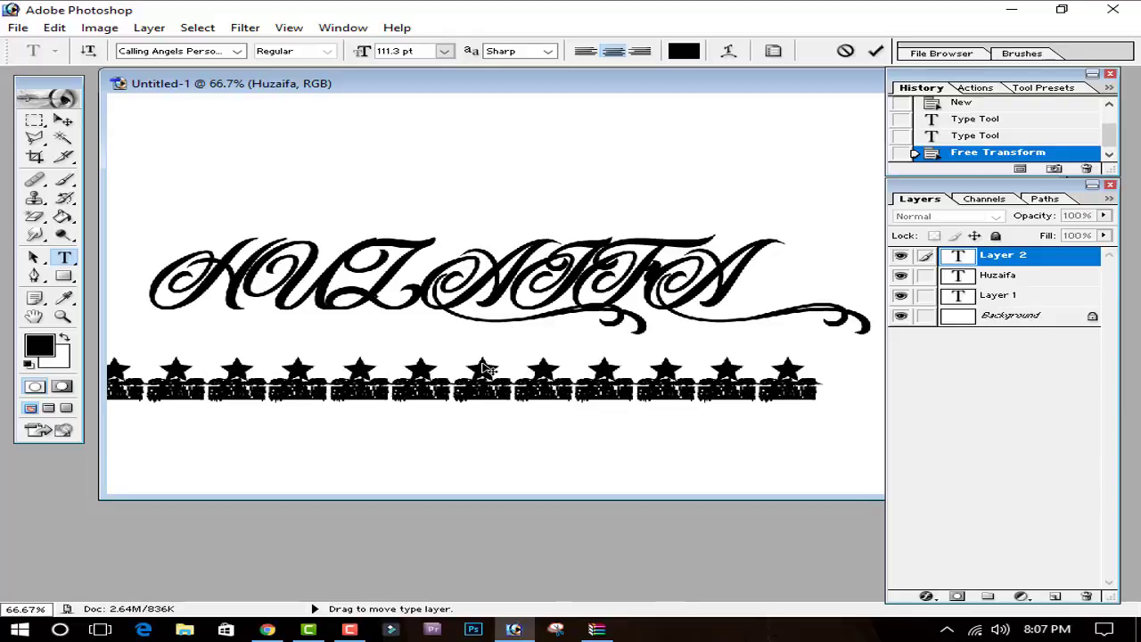
- Discard the star text row and return to the 1001 Fonts page
click(845, 50)
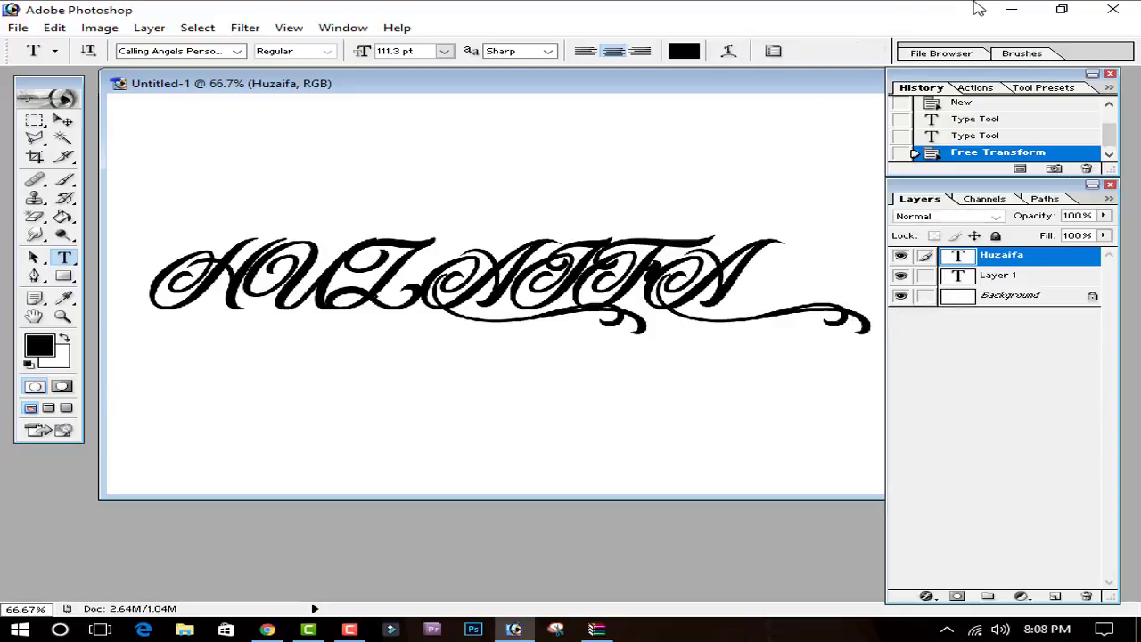
click(1011, 9)
scroll(599, 393, up, 3)
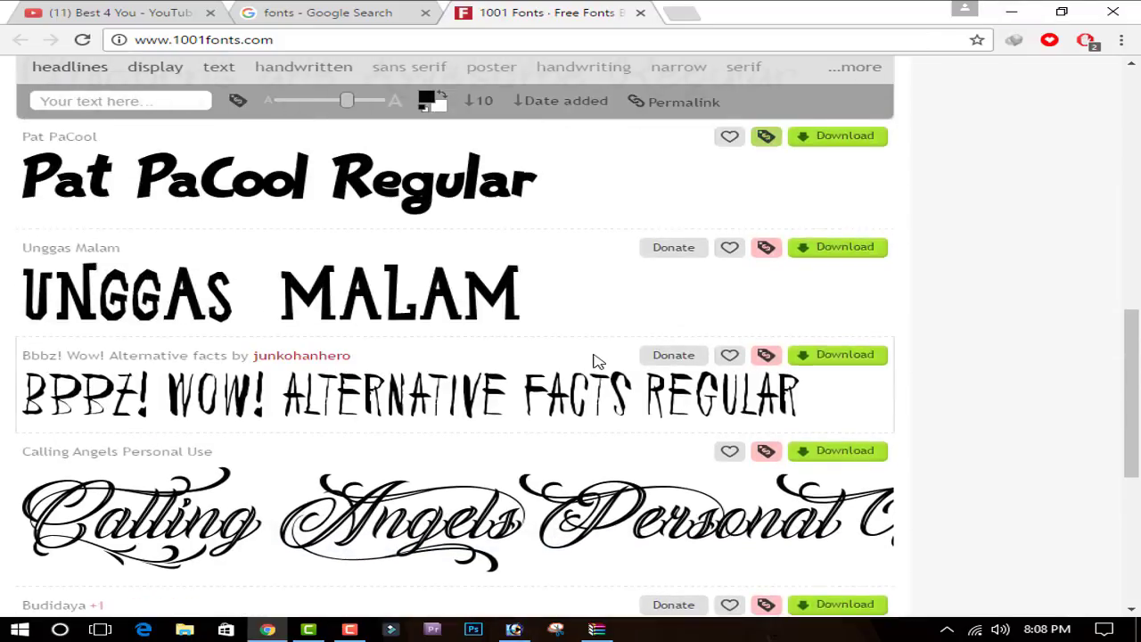
scroll(599, 361, up, 4)
scroll(599, 357, down, 2)
scroll(589, 357, down, 6)
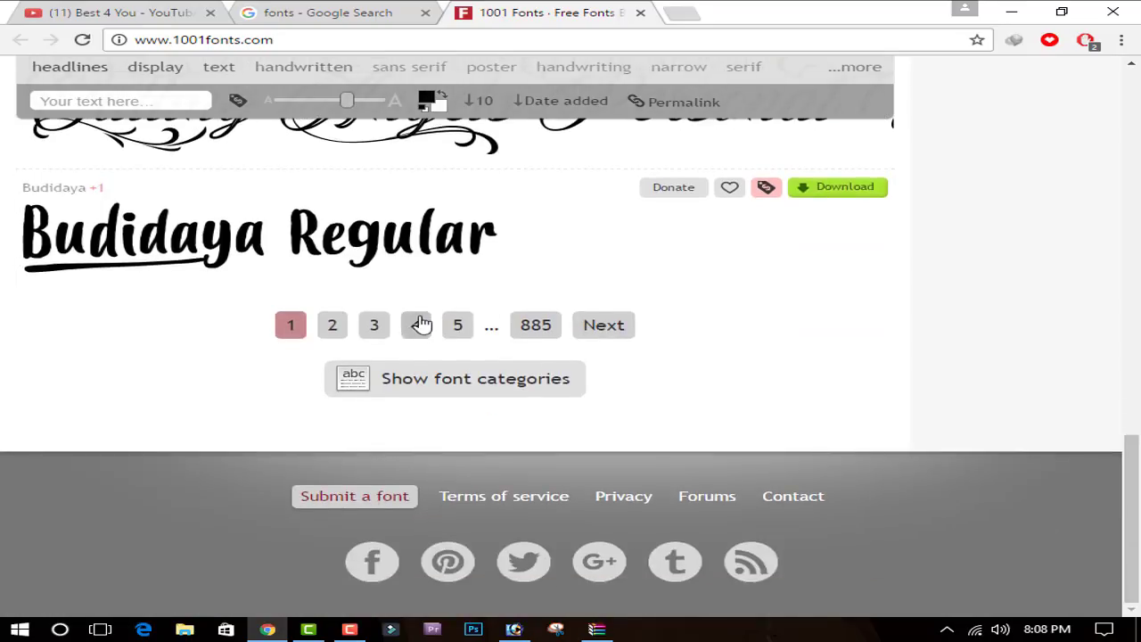
- Go to page 2 of the font list and sort it by Popularity
click(342, 327)
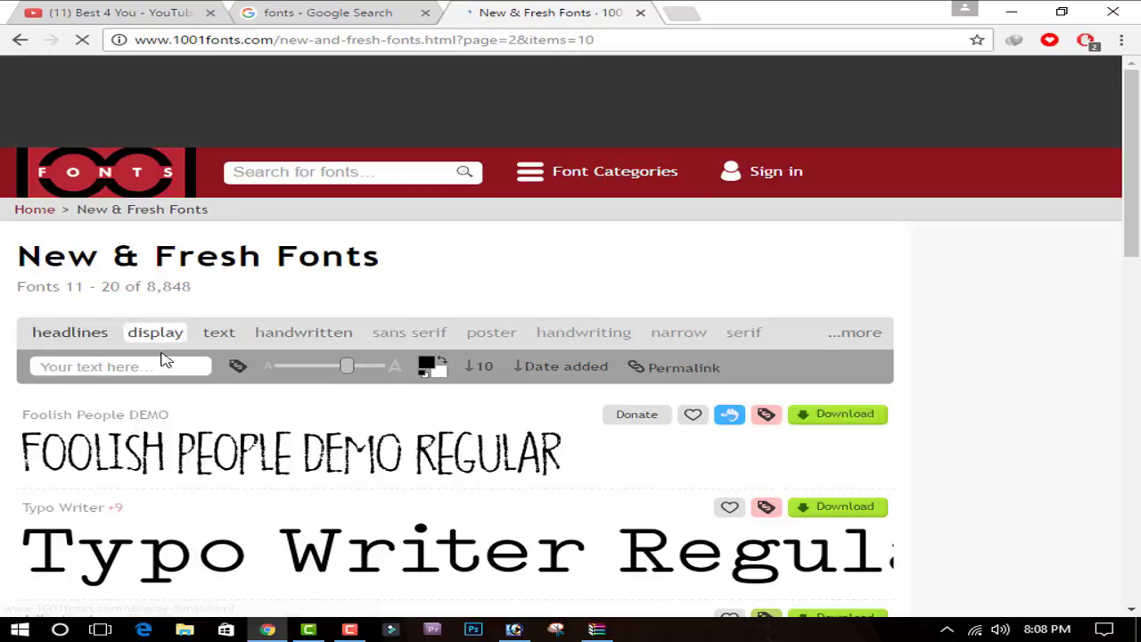
scroll(396, 337, down, 2)
scroll(396, 337, up, 1)
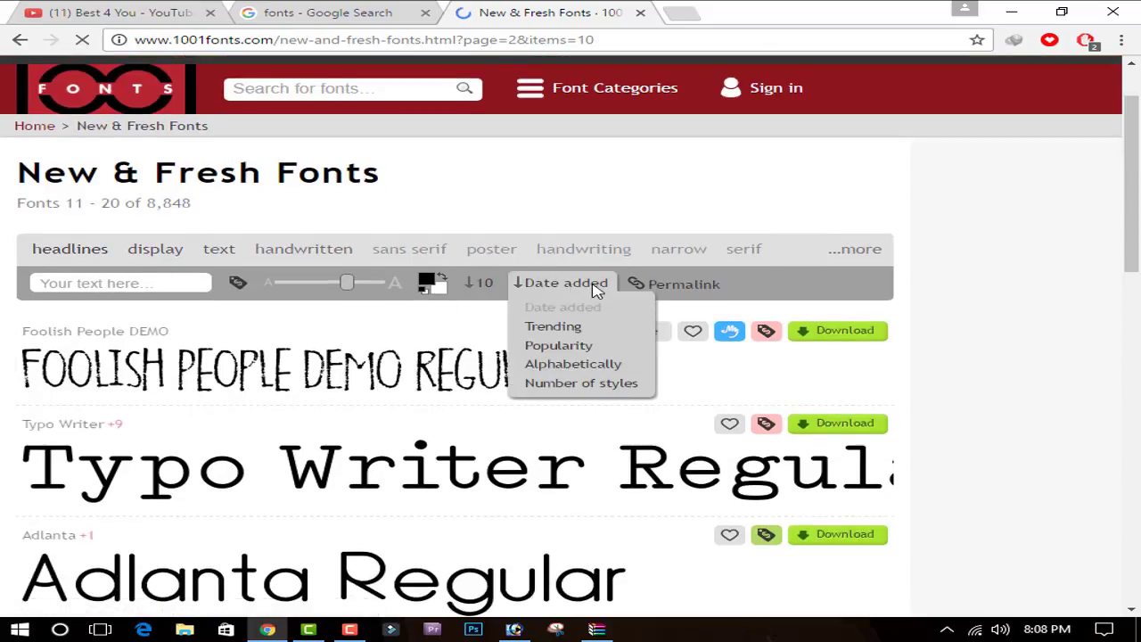
click(563, 283)
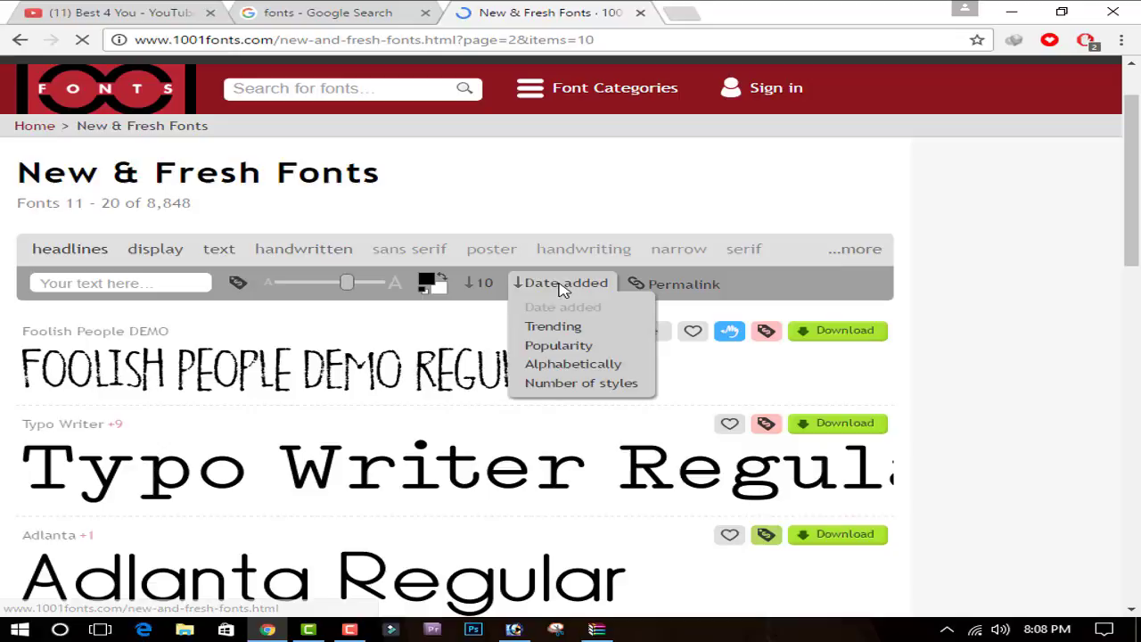
click(559, 346)
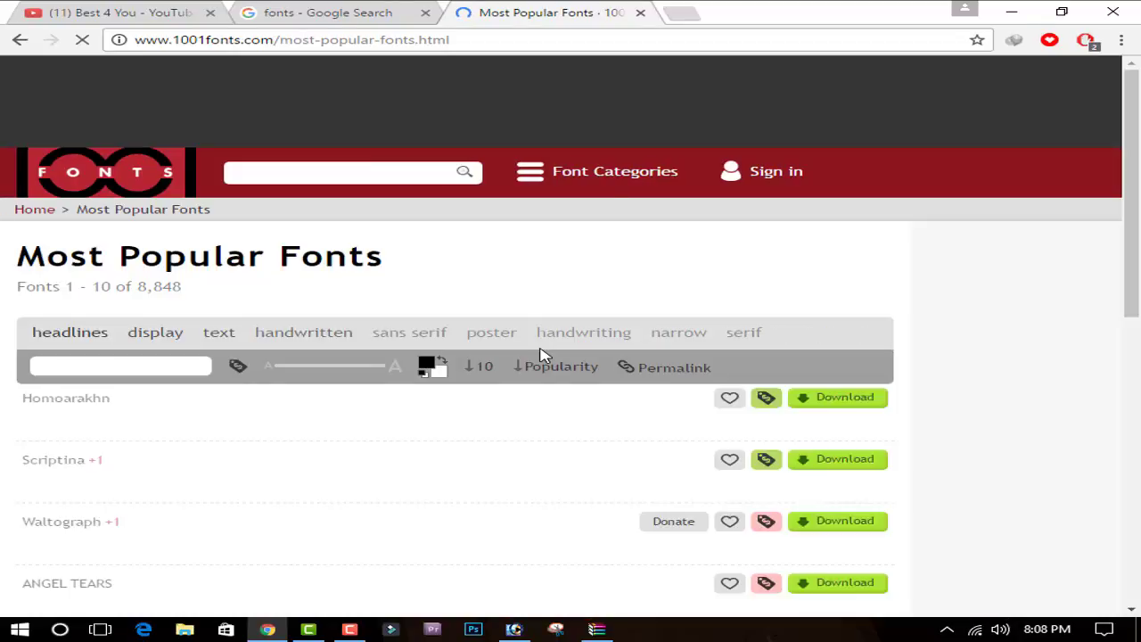
- Find Scriptina in the Most Popular list and download scriptina.zip (71.36 KB) through IDM
scroll(538, 294, down, 2)
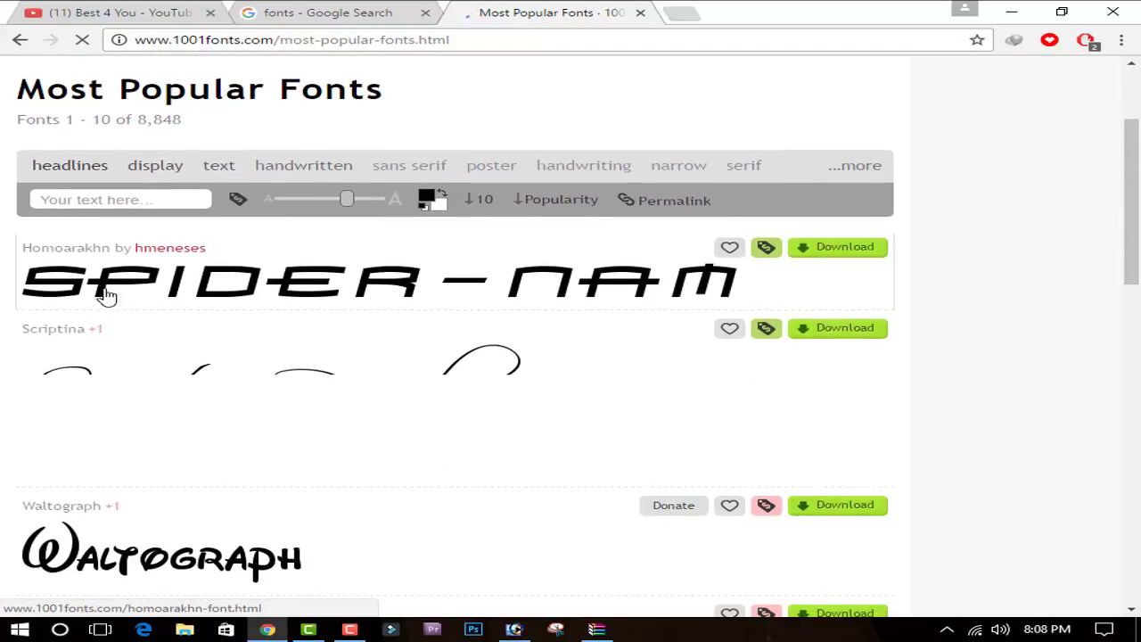
scroll(454, 304, down, 2)
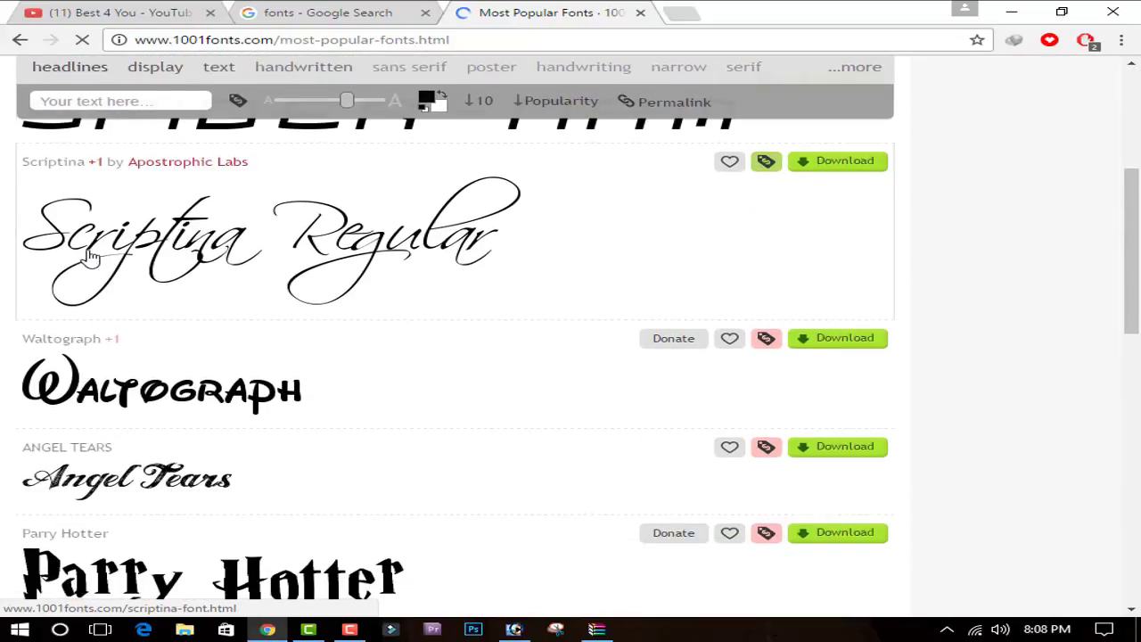
scroll(632, 280, down, 2)
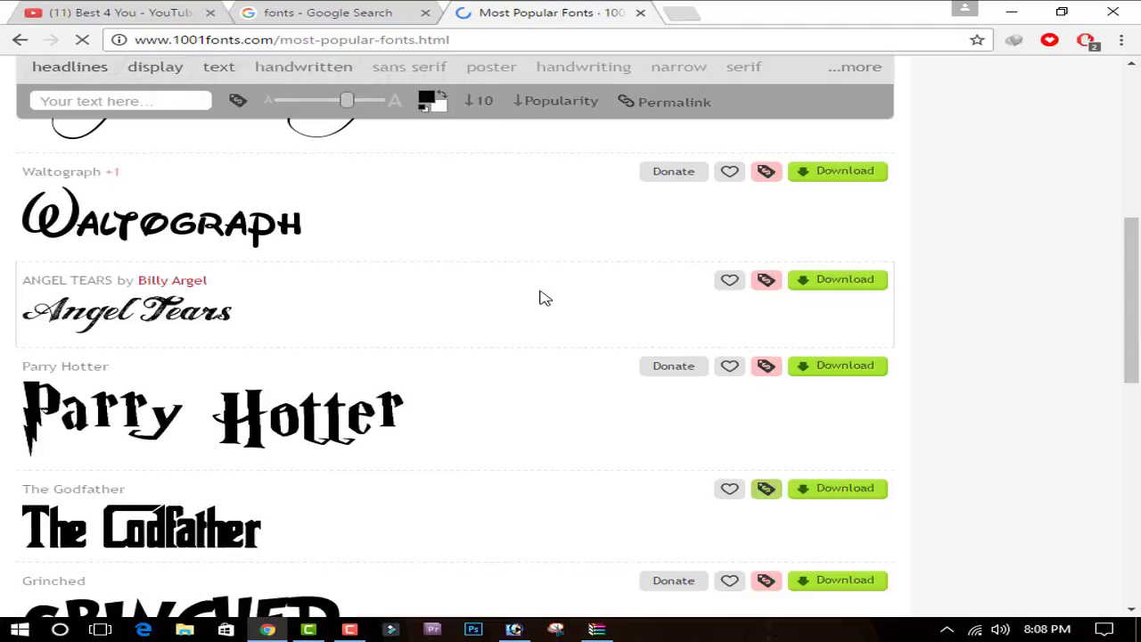
scroll(306, 166, down, 3)
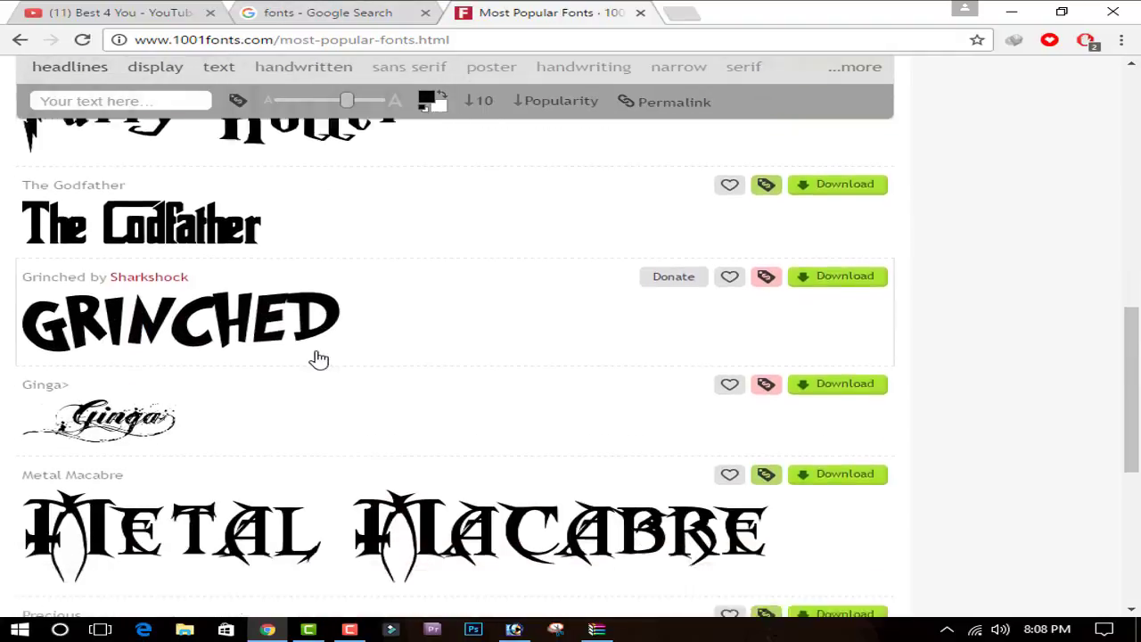
scroll(318, 357, down, 2)
scroll(321, 377, down, 1)
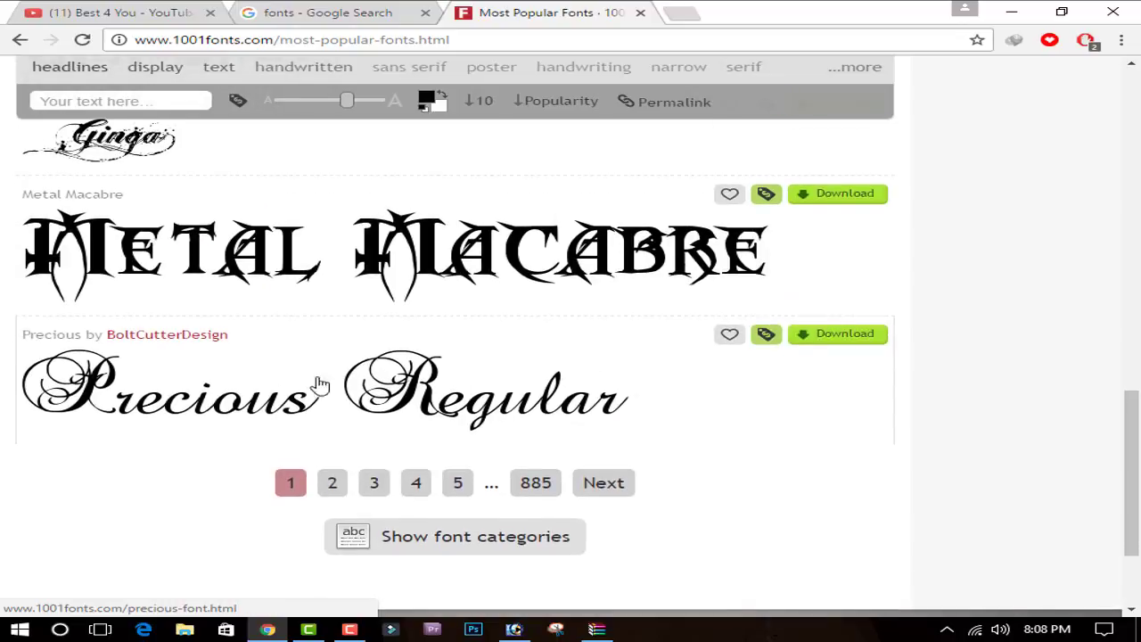
scroll(356, 357, up, 5)
scroll(374, 349, up, 6)
scroll(432, 331, down, 2)
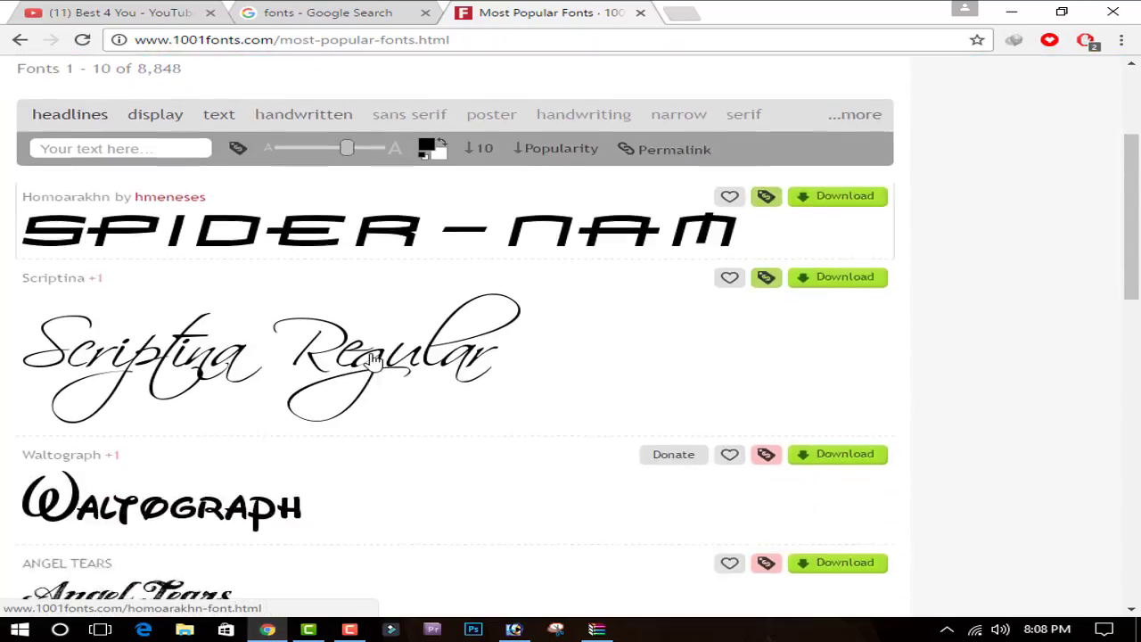
click(827, 252)
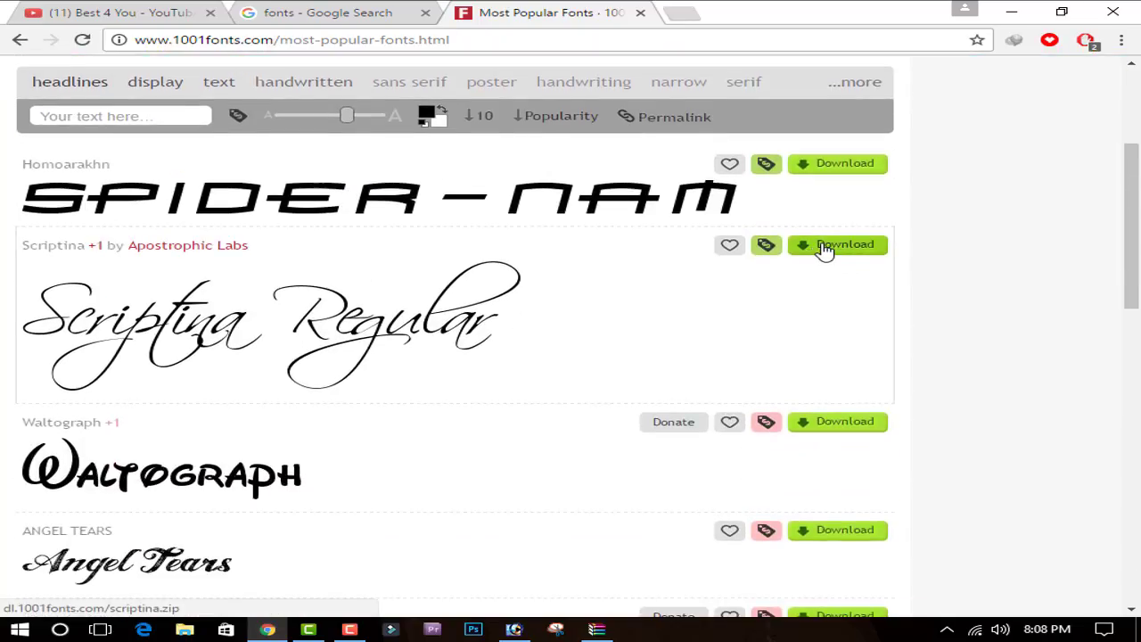
scroll(632, 311, down, 6)
scroll(633, 311, down, 5)
scroll(634, 309, up, 7)
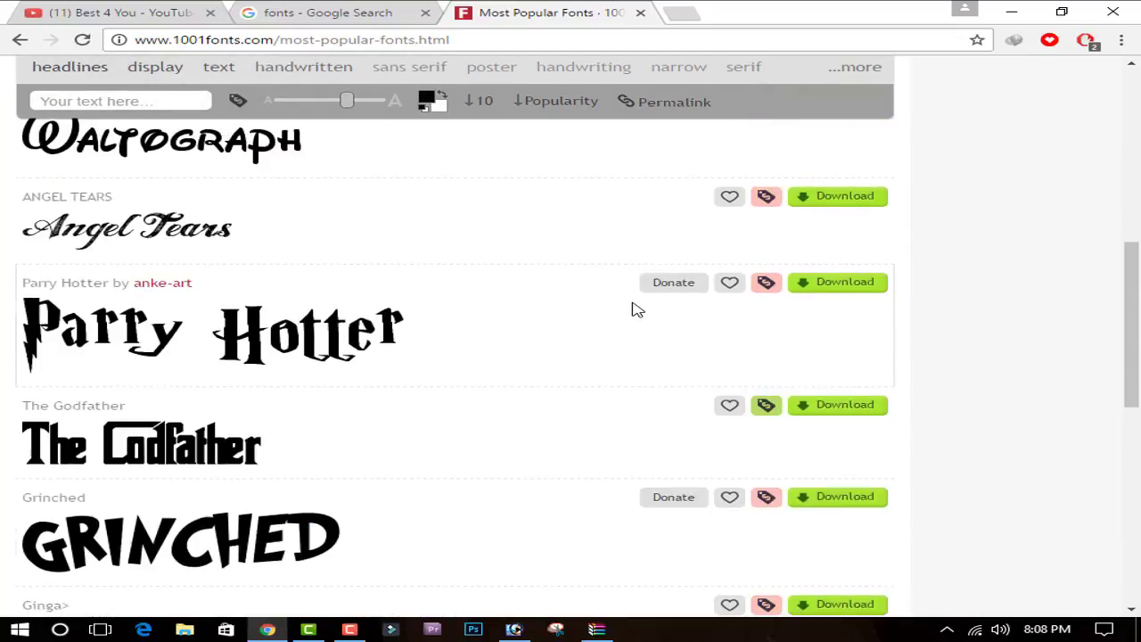
scroll(659, 339, up, 7)
scroll(704, 356, down, 3)
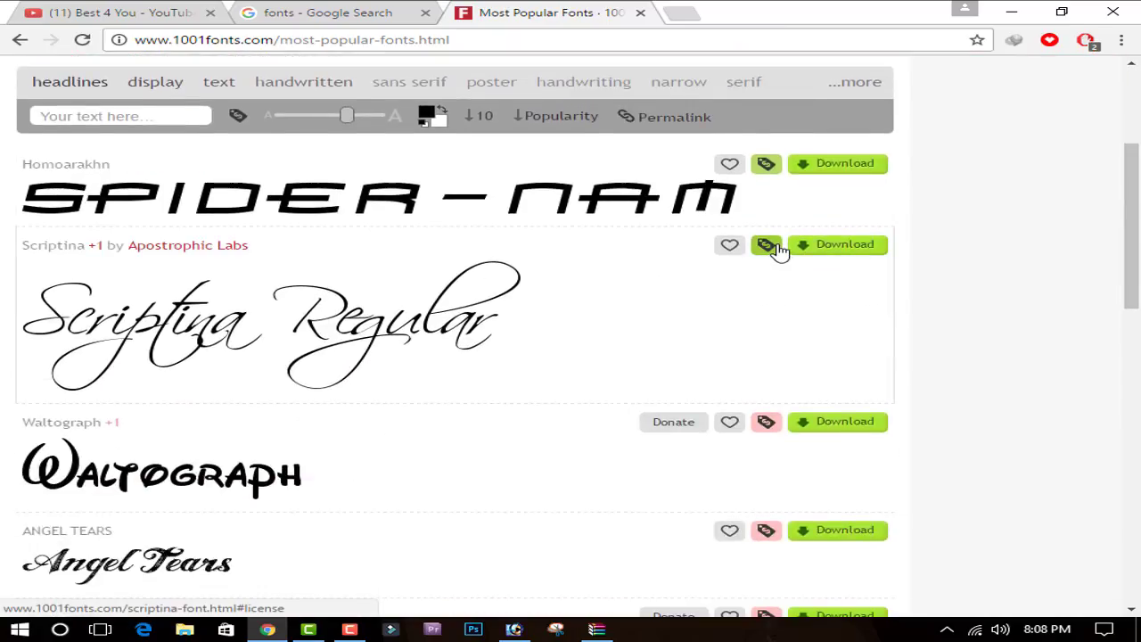
click(839, 249)
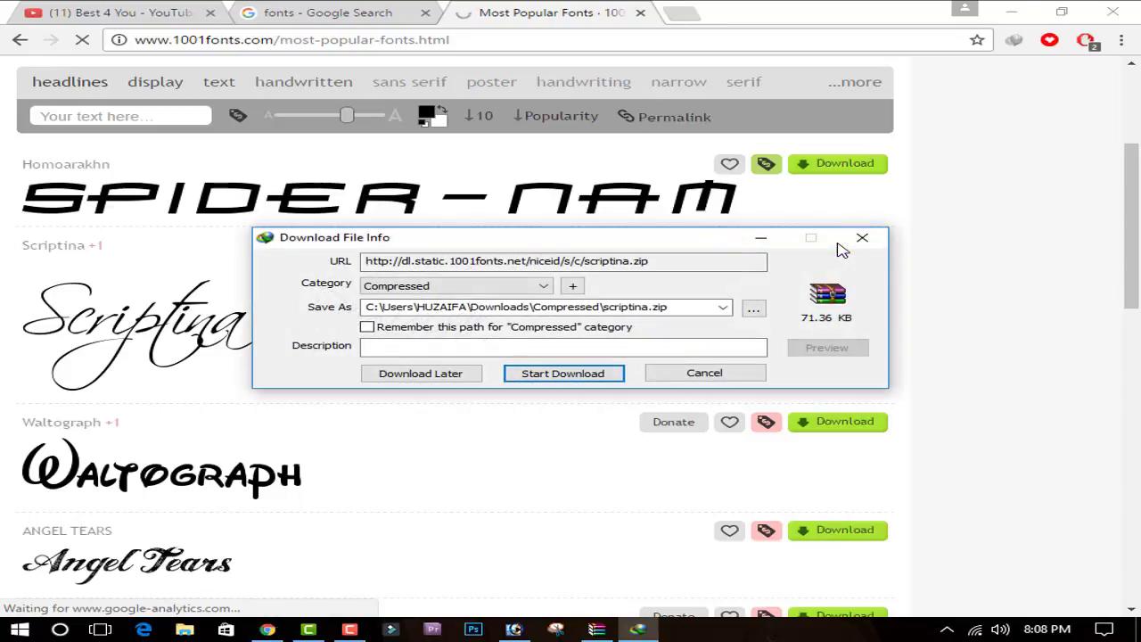
click(563, 374)
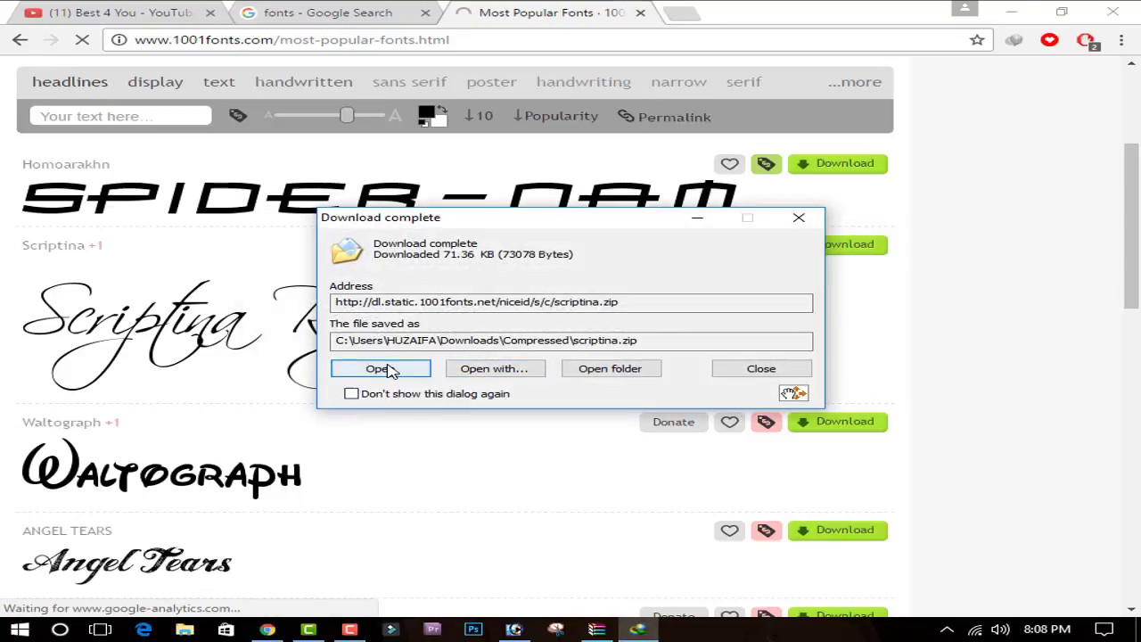
- Open scriptina.zip and preview the Scriptina Alternates (SCRIPALT.ttf) and Scriptina fonts
click(390, 370)
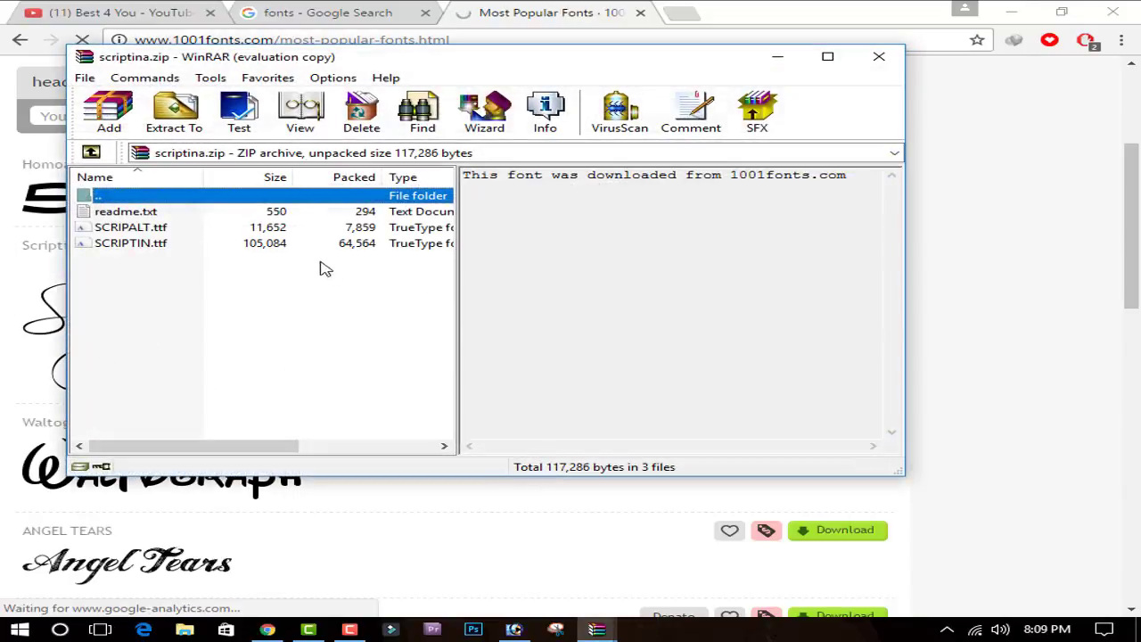
click(246, 229)
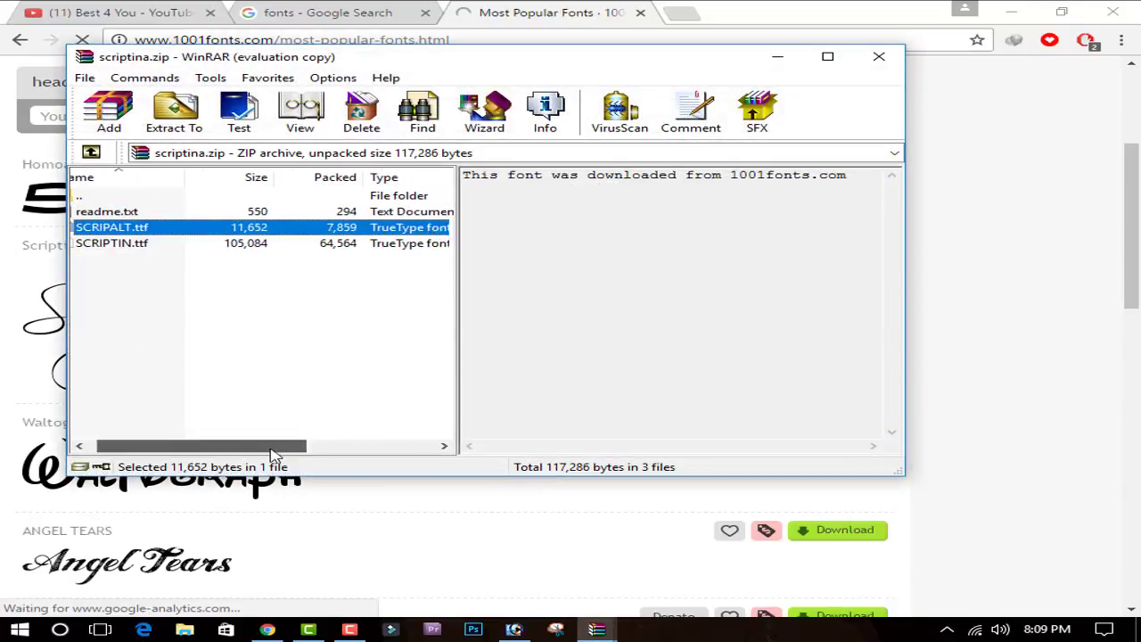
mouse_move(243, 446)
mouse_down()
mouse_move(420, 451)
mouse_move(243, 446)
mouse_up()
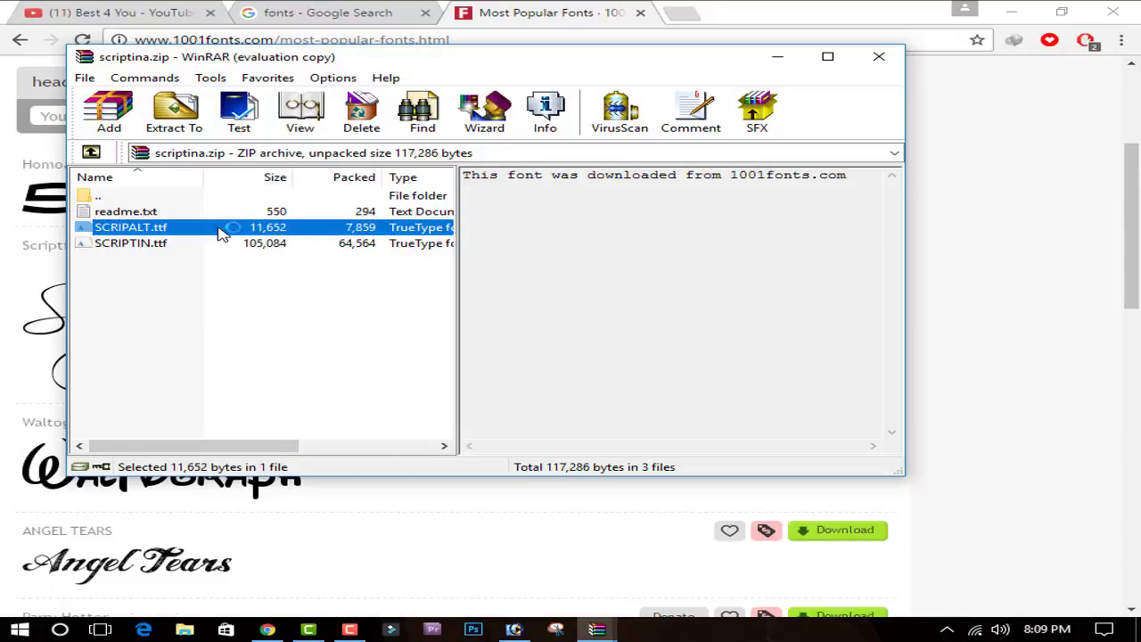
double_click(224, 229)
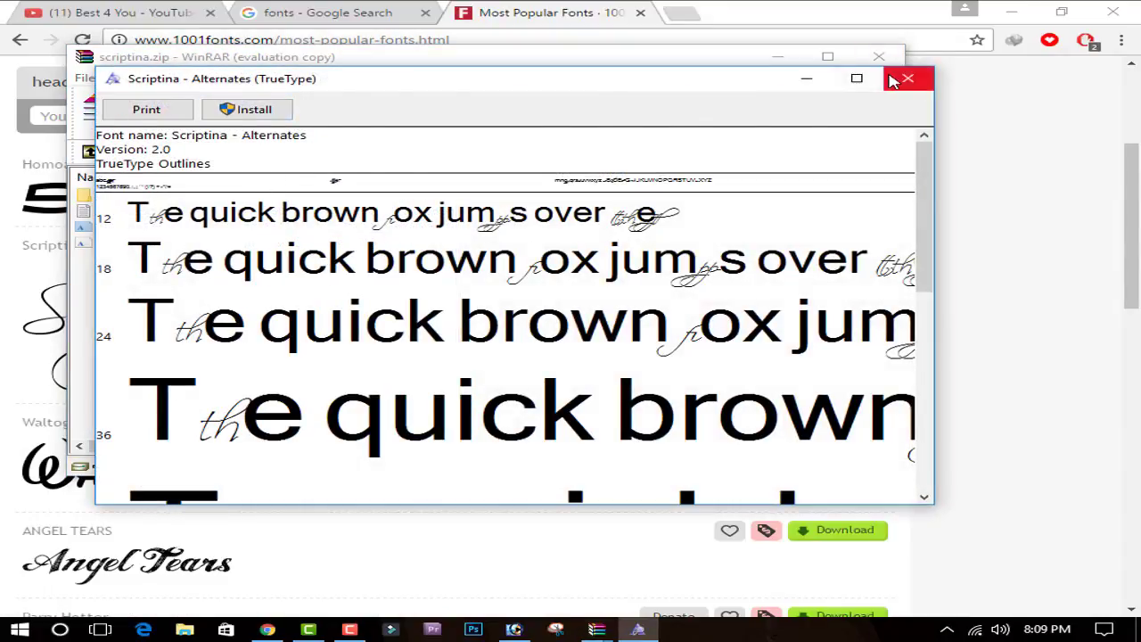
click(908, 78)
double_click(287, 246)
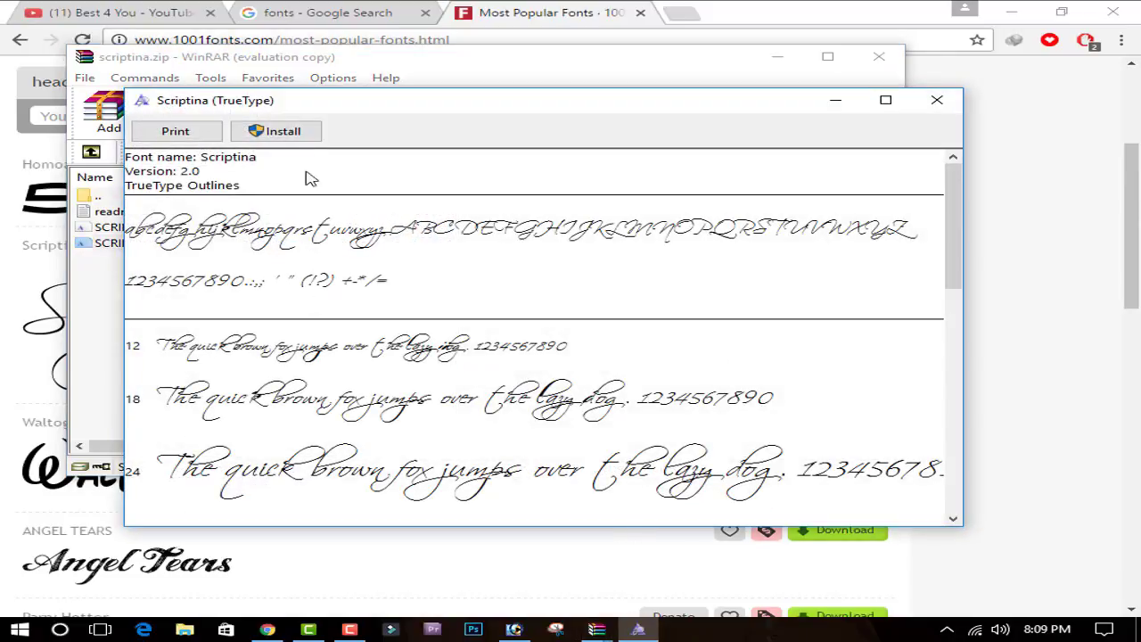
- Install the Scriptina font, recheck both Scriptina previews, and close the archive
click(284, 135)
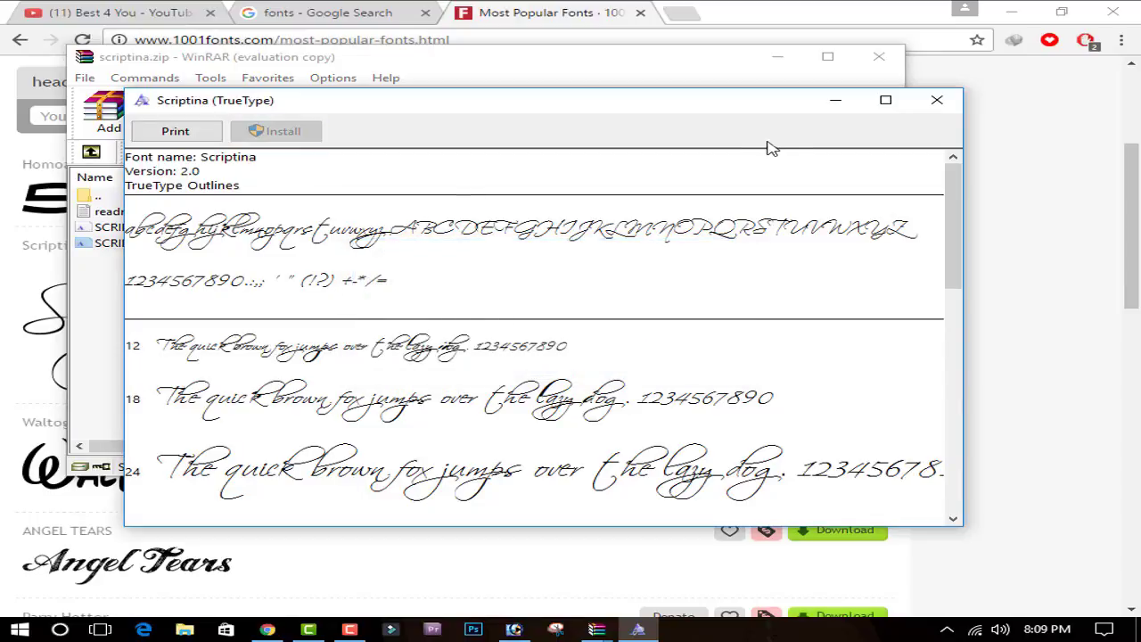
click(935, 100)
click(214, 228)
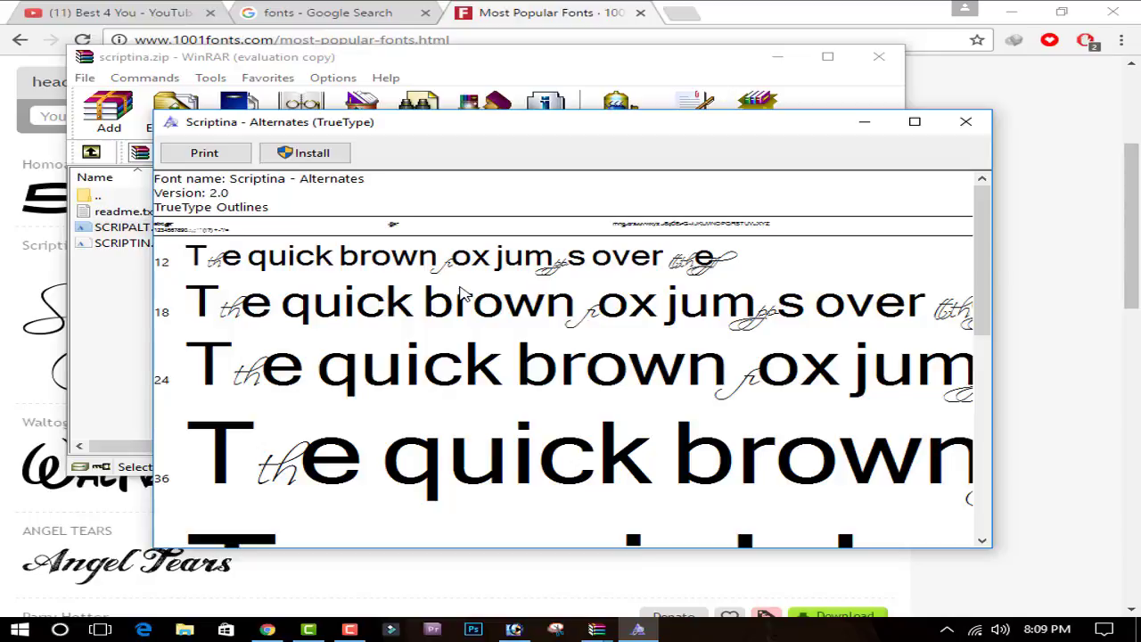
click(963, 124)
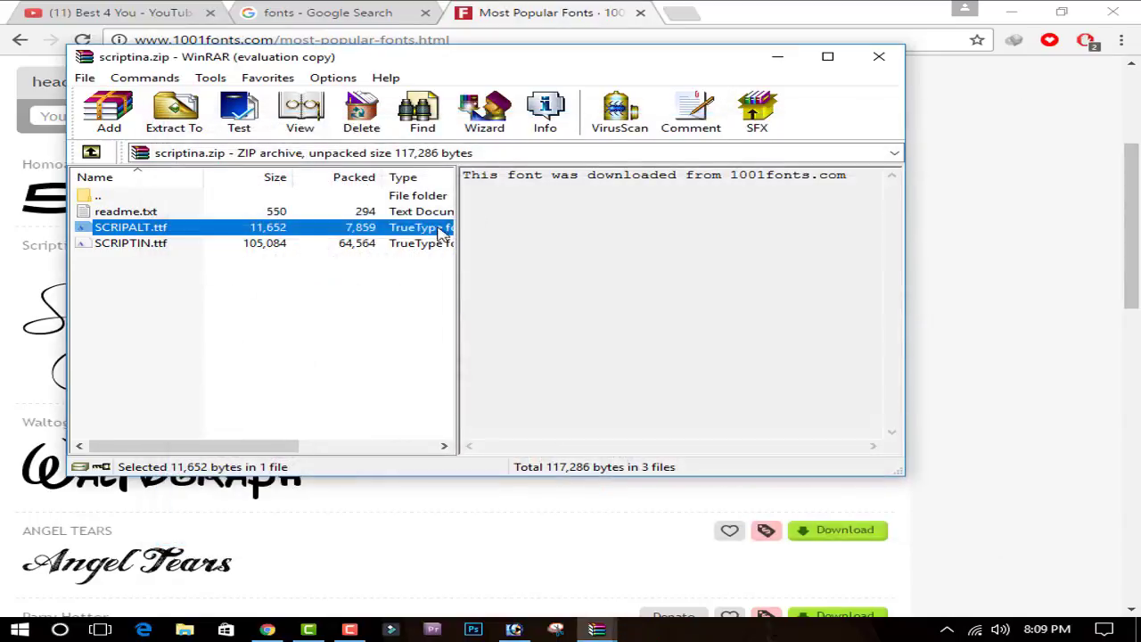
double_click(183, 247)
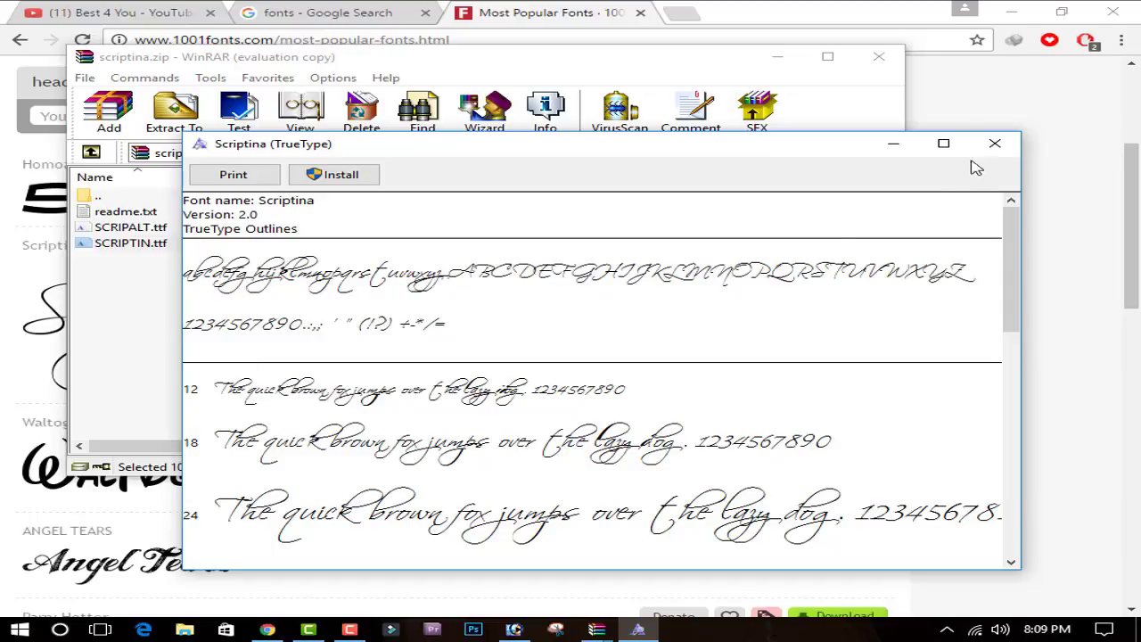
click(996, 144)
click(879, 56)
scroll(490, 326, down, 5)
- Go to page 2 of 1001 Fonts' Most Popular list and browse down to Billy Argel Font
scroll(272, 319, down, 3)
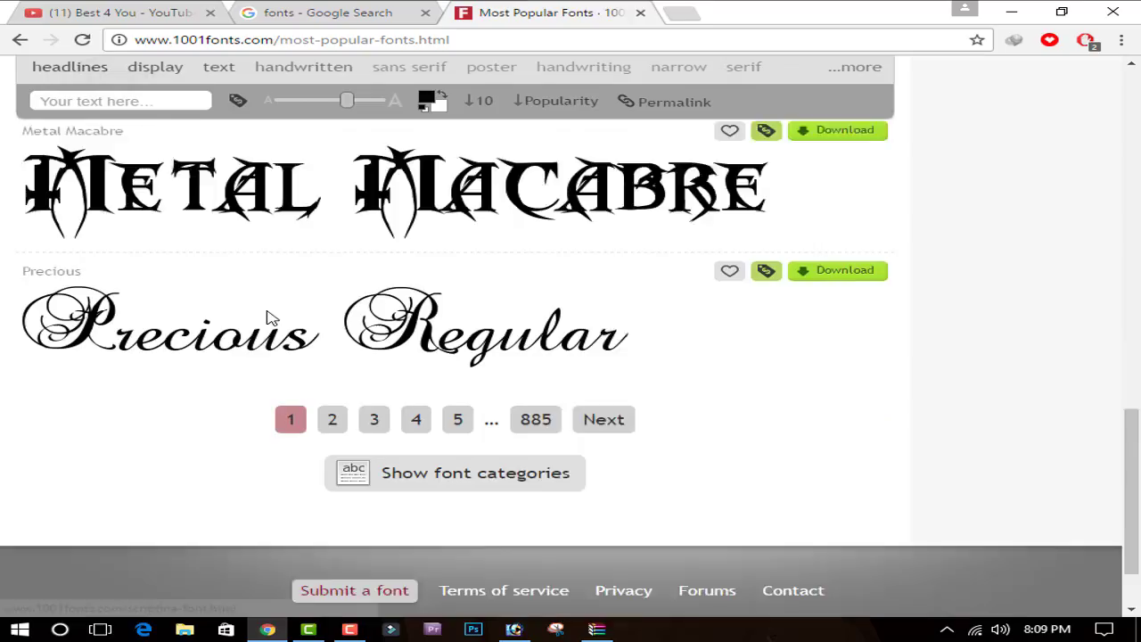
scroll(272, 318, down, 1)
click(332, 325)
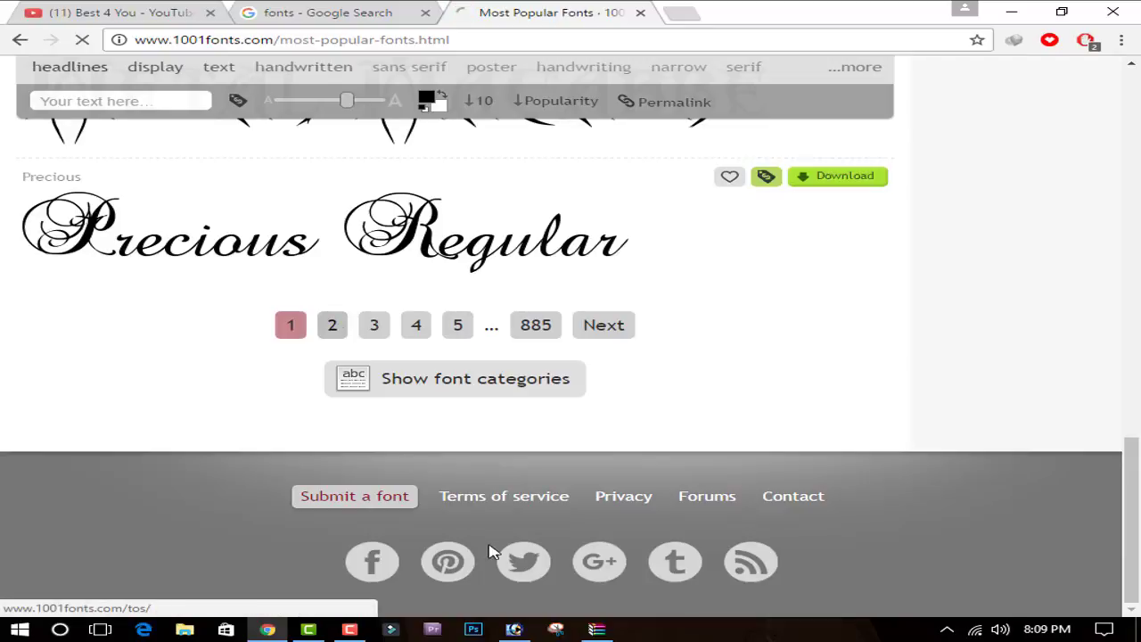
click(594, 630)
click(594, 630)
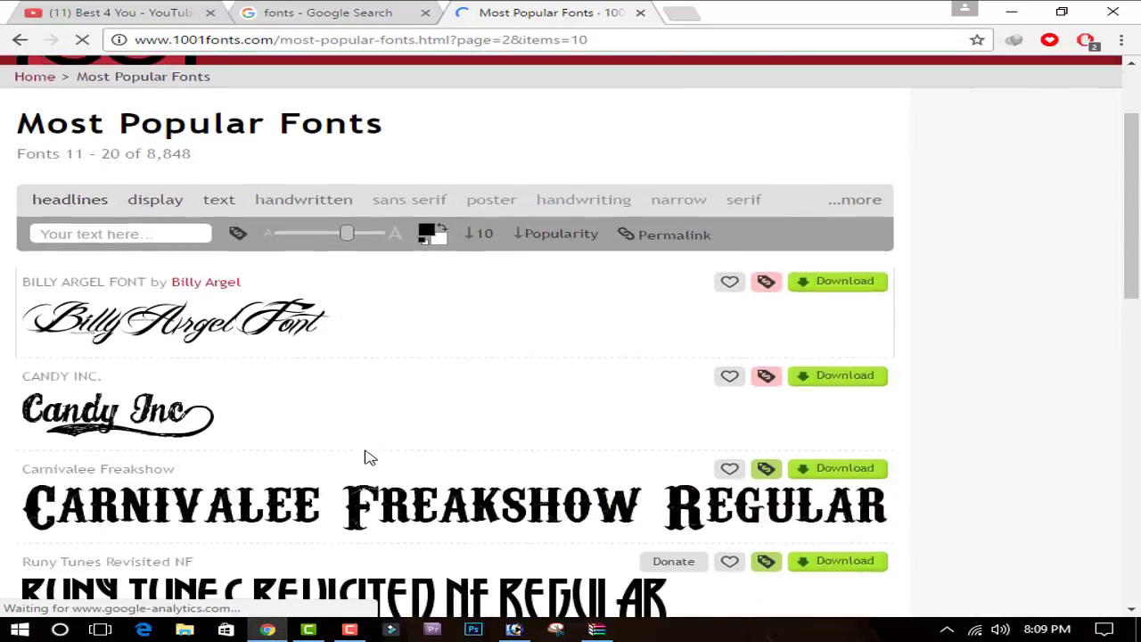
scroll(356, 446, down, 1)
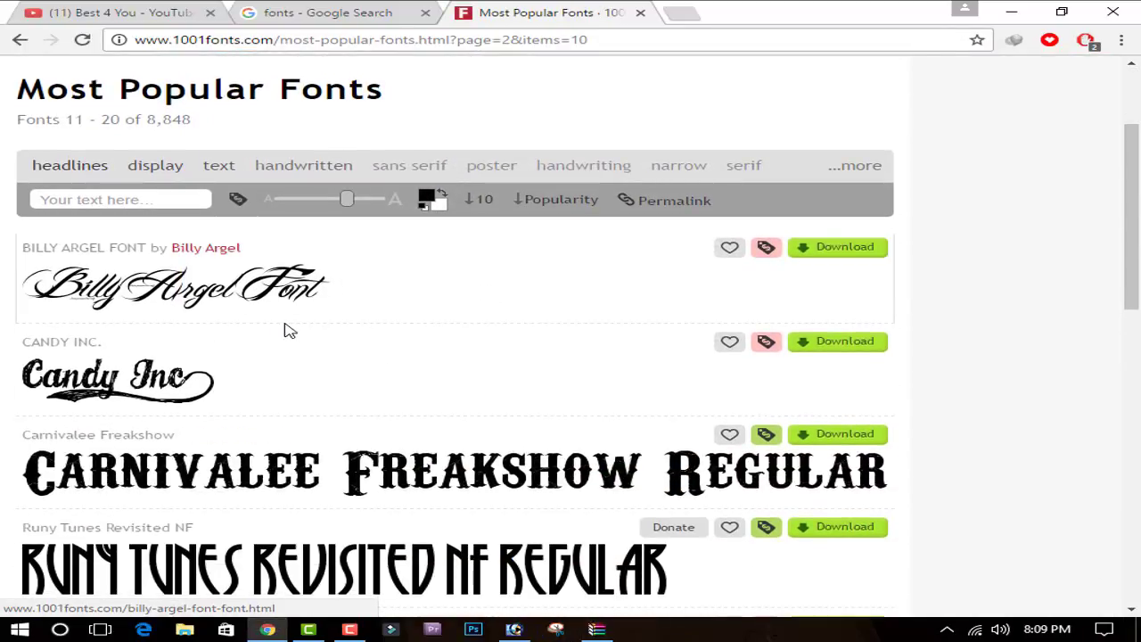
scroll(410, 273, down, 1)
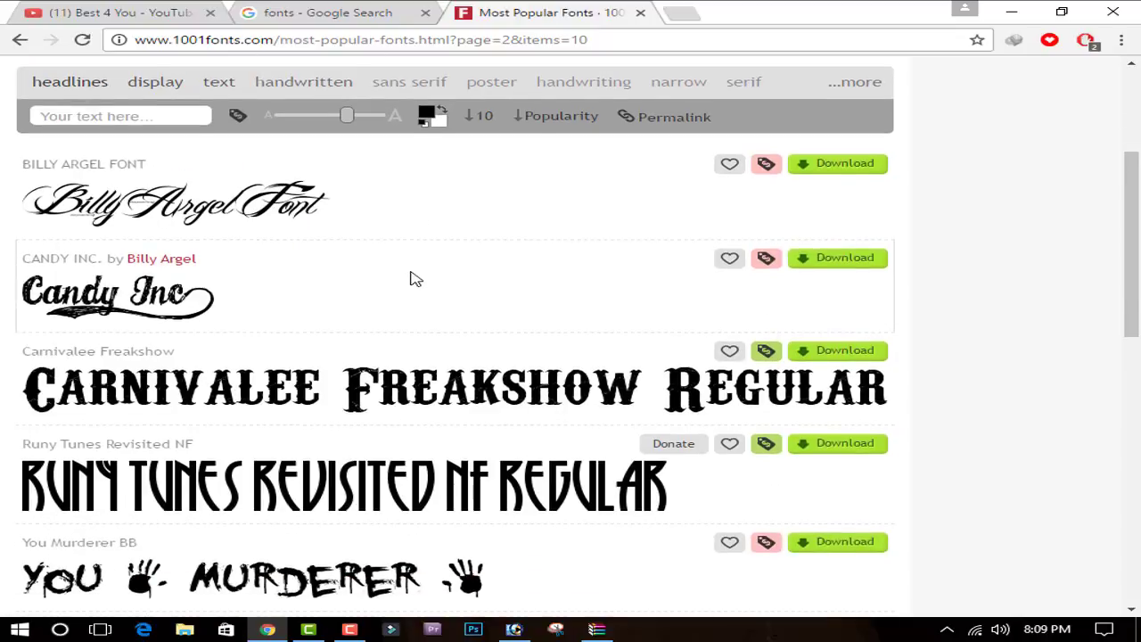
scroll(415, 279, down, 1)
scroll(308, 279, up, 2)
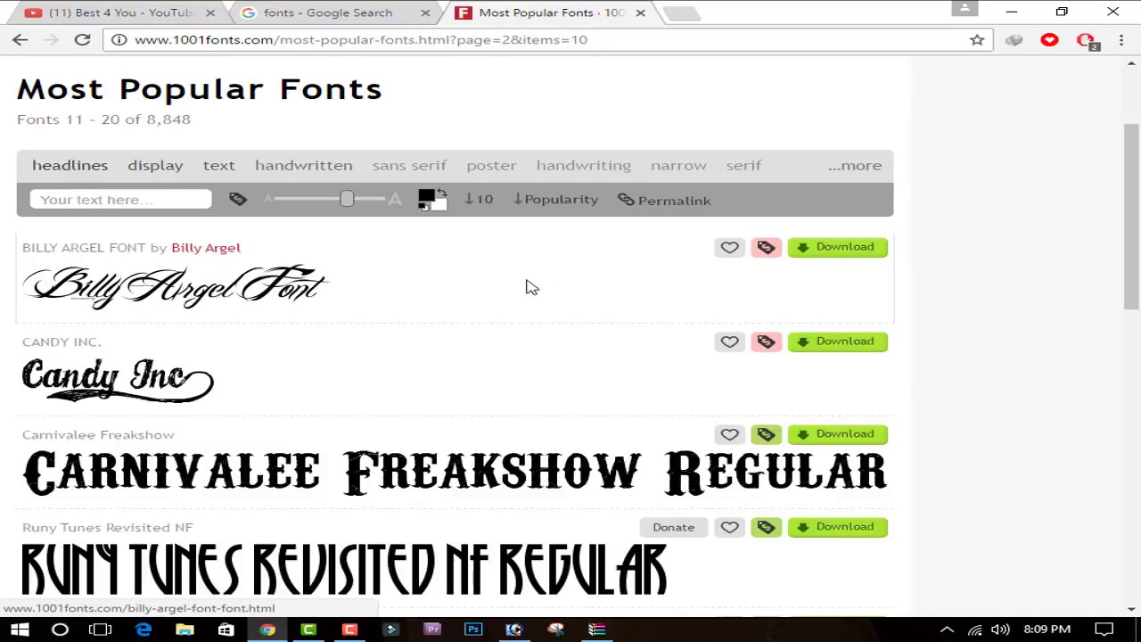
scroll(372, 295, down, 1)
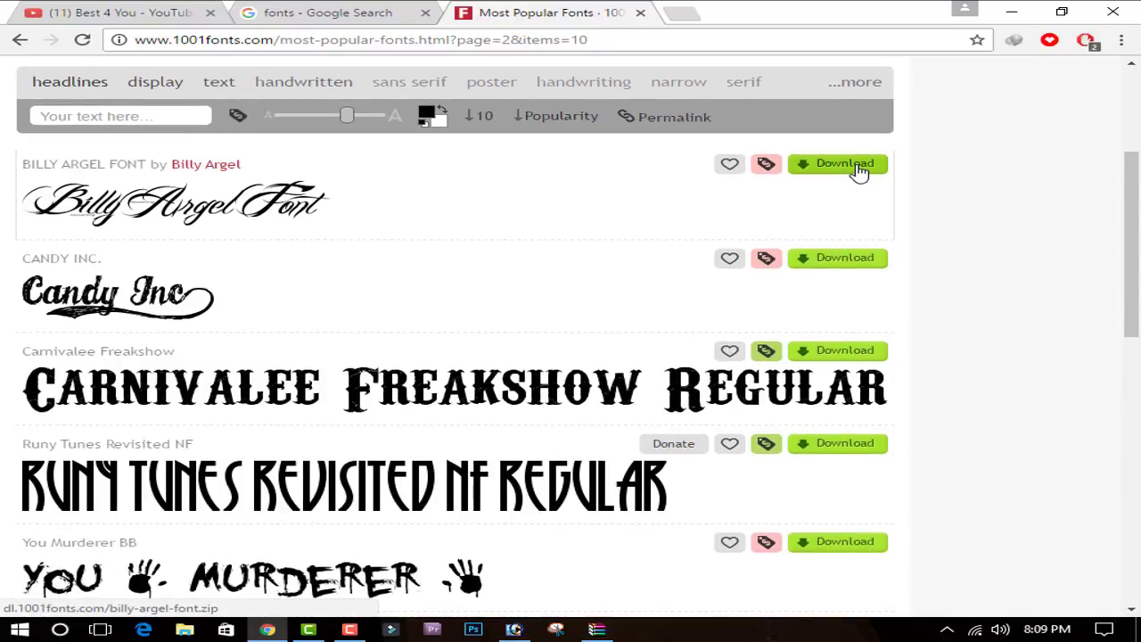
scroll(530, 255, down, 4)
scroll(517, 252, down, 2)
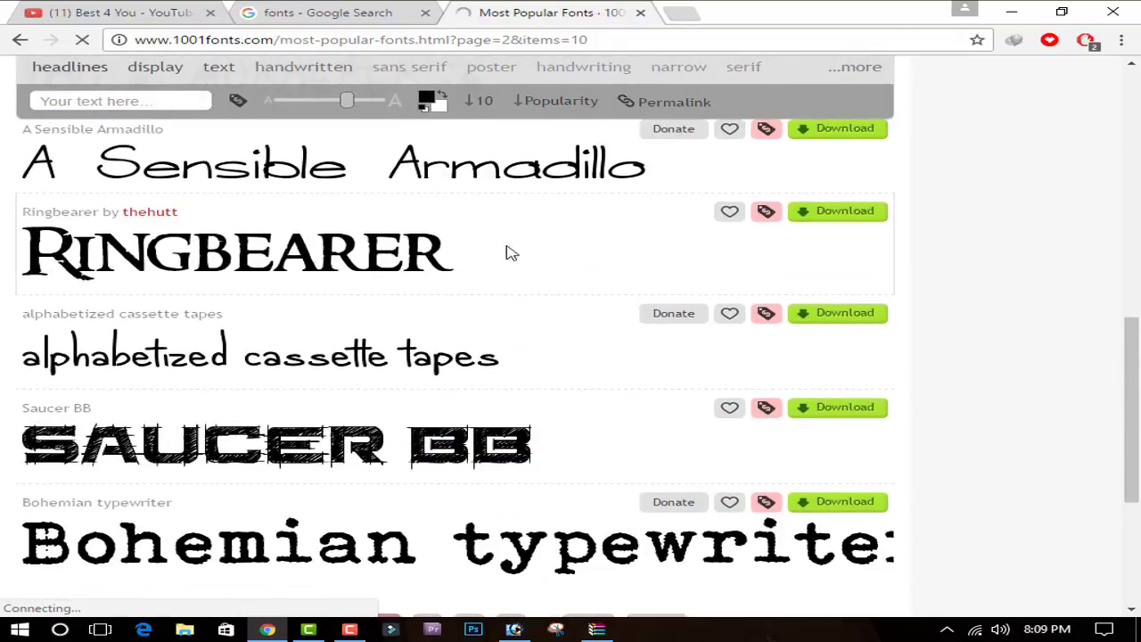
scroll(324, 285, down, 1)
scroll(535, 505, down, 3)
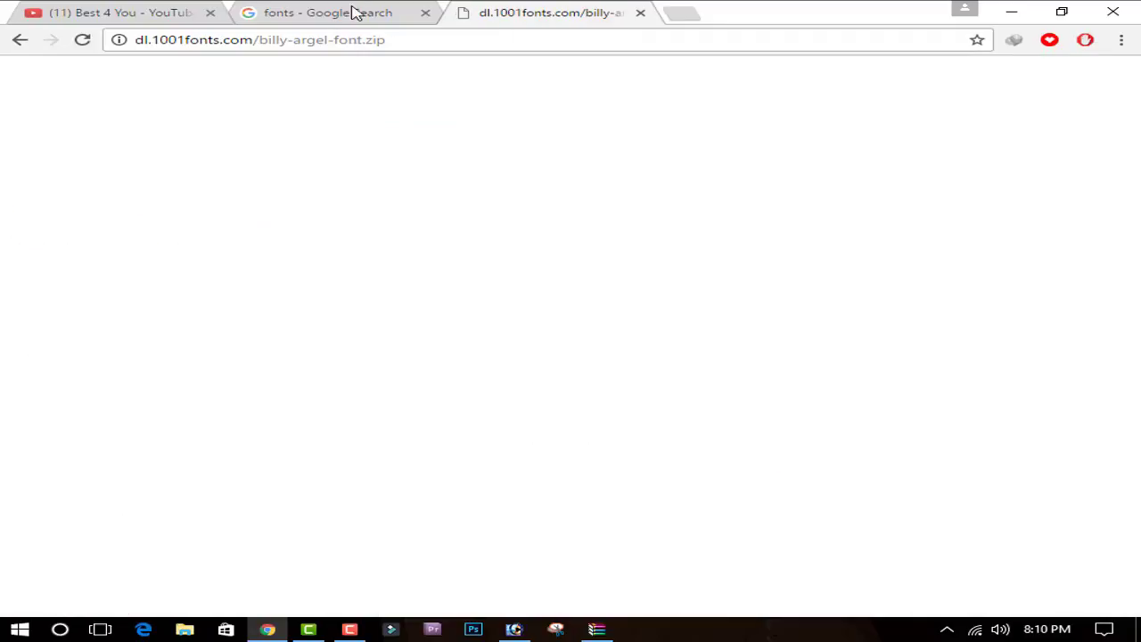
- Download billy-argel-font.zip through Internet Download Manager
click(352, 13)
click(464, 7)
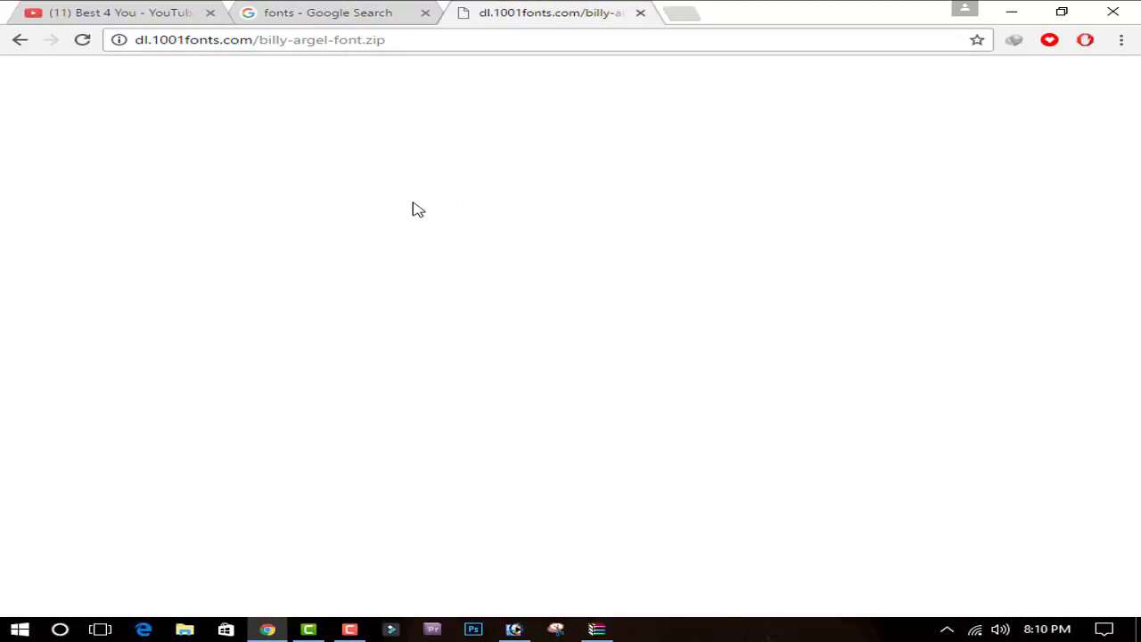
click(20, 41)
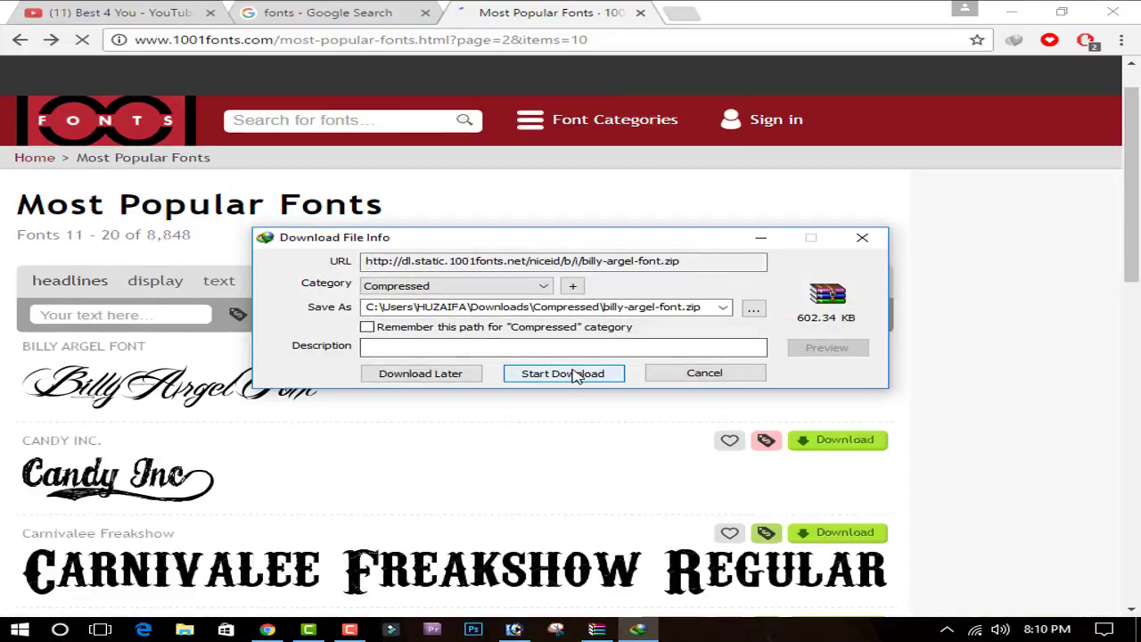
click(585, 373)
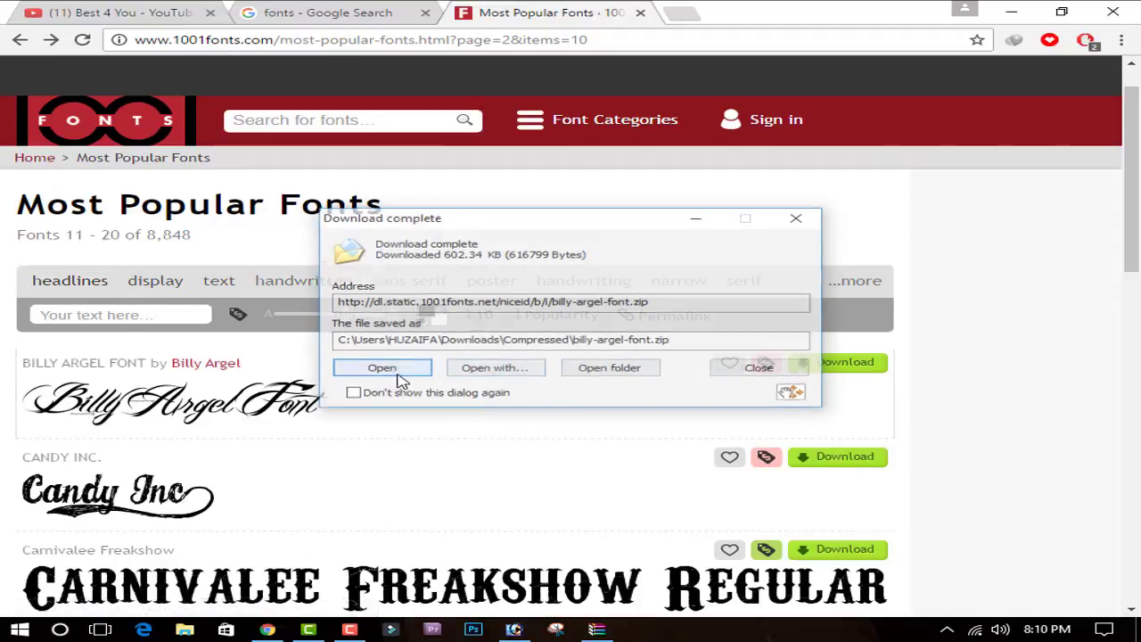
- Install Billy Argel Font from the archive's font folder and close the preview and archive
click(401, 370)
double_click(165, 211)
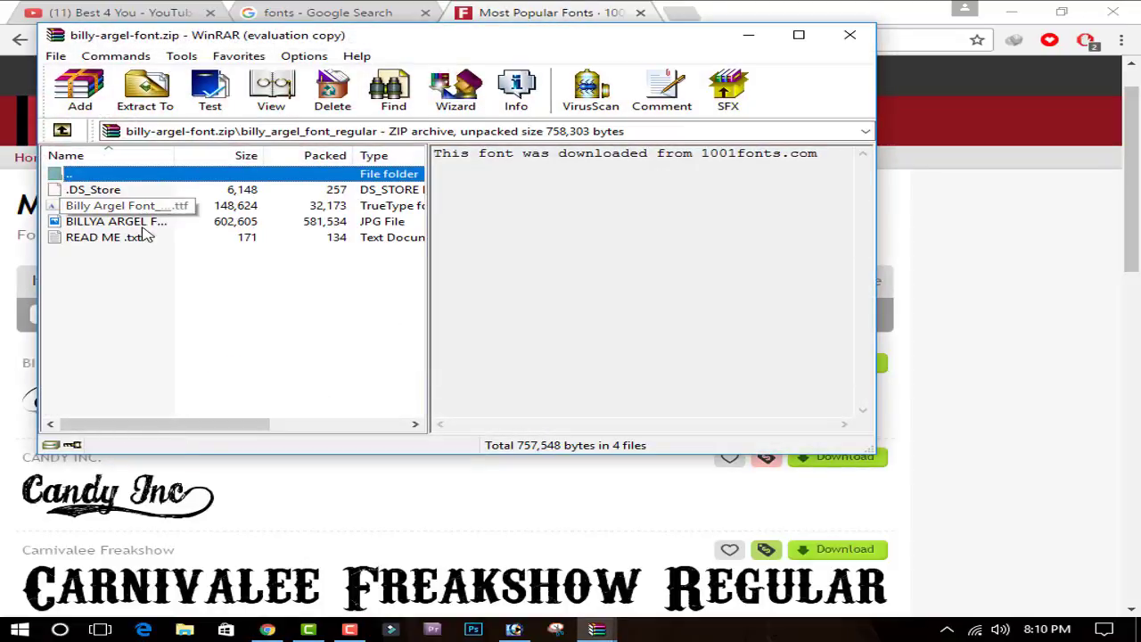
double_click(150, 208)
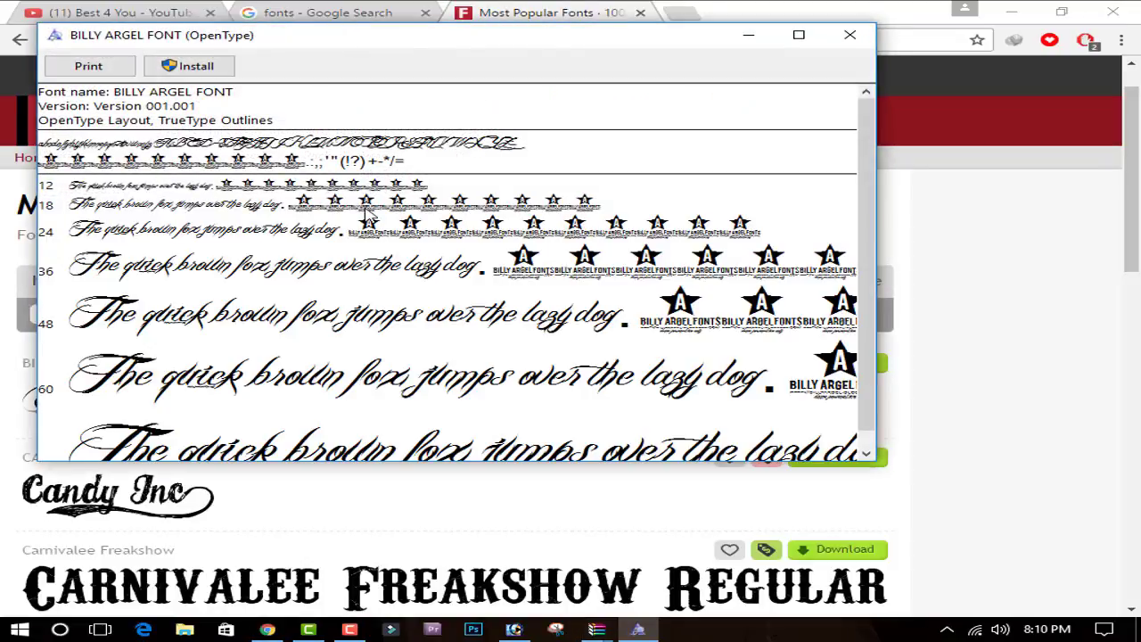
click(170, 71)
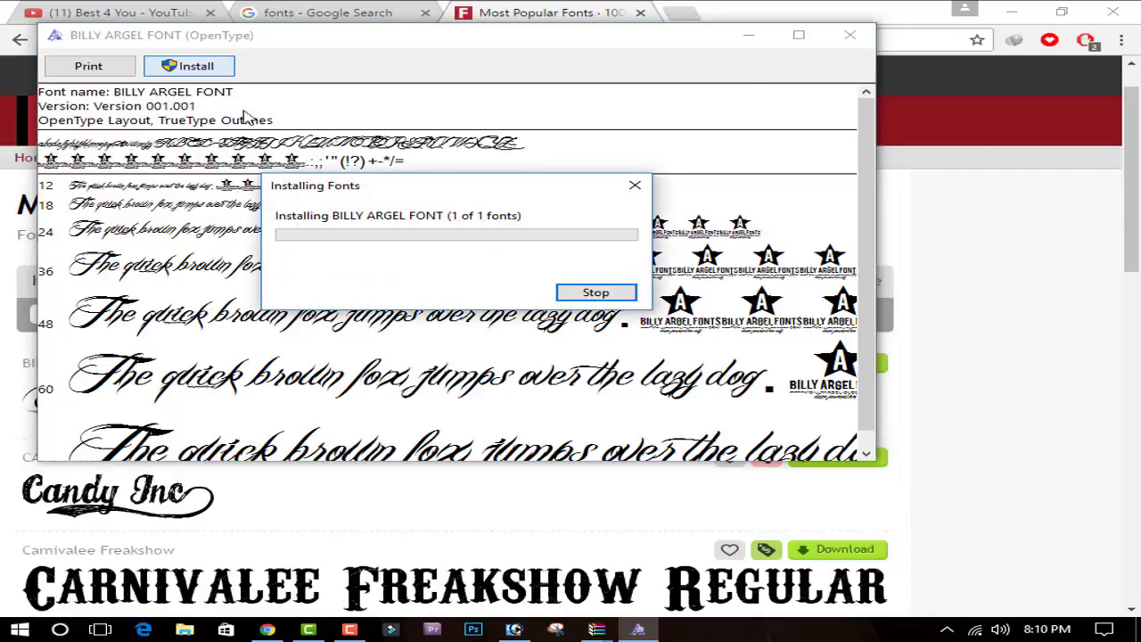
click(845, 36)
click(856, 35)
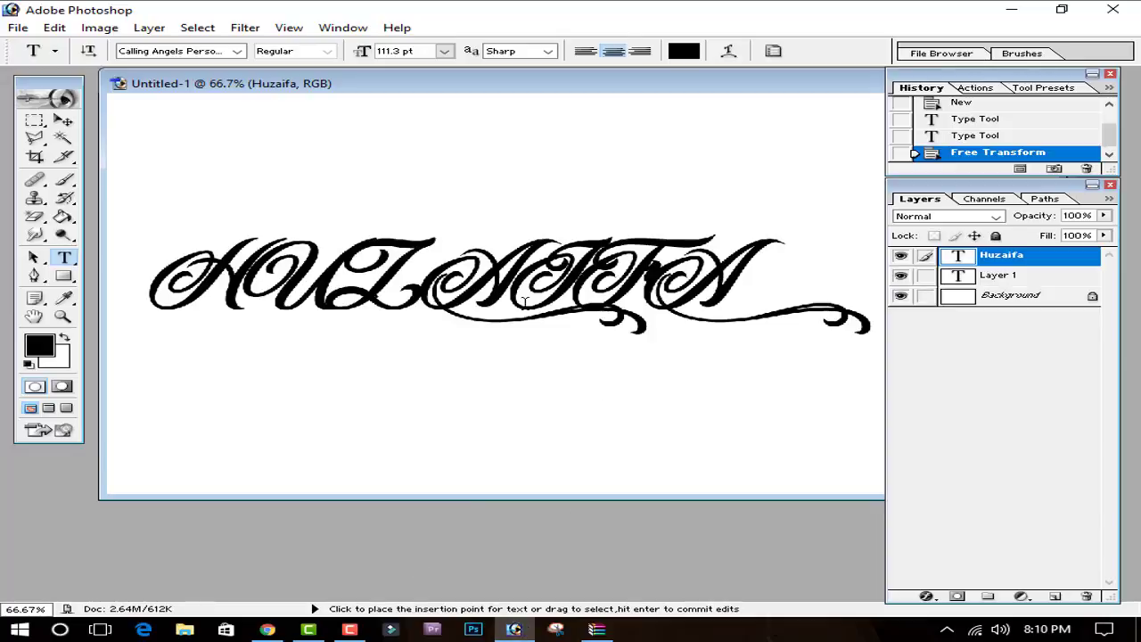
- Delete all the HUZAIFA text, leaving the type layer empty
click(771, 285)
key(ctrl+a)
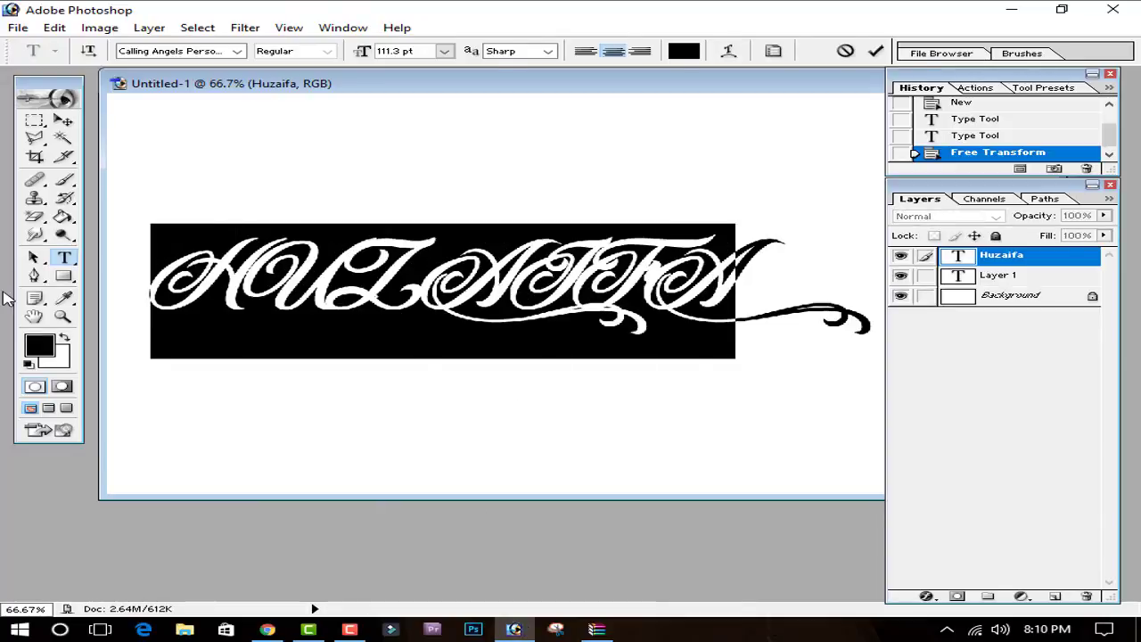
key(BackSpace)
click(163, 52)
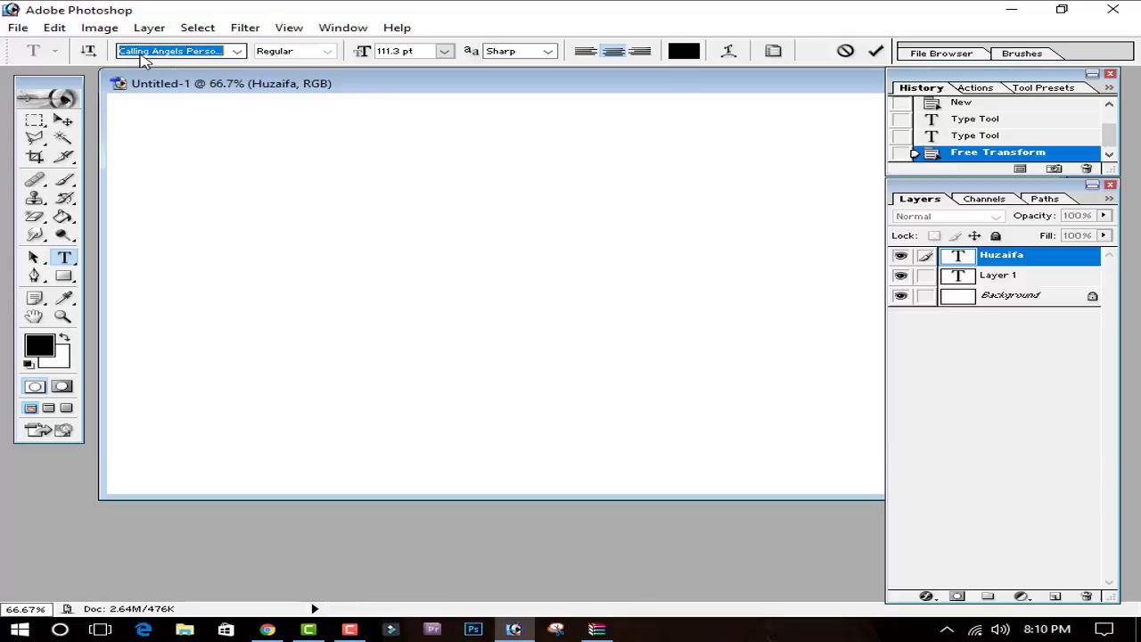
- Close the Calling Angels archive and check the scriptina.zip download properties in IDM
click(613, 631)
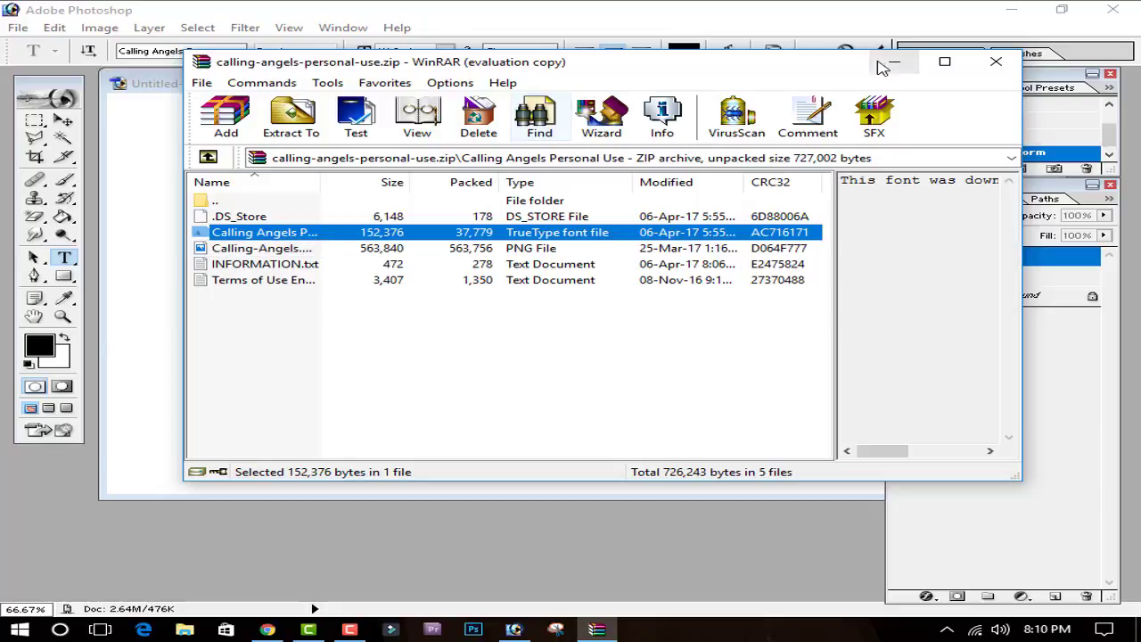
click(996, 61)
click(947, 629)
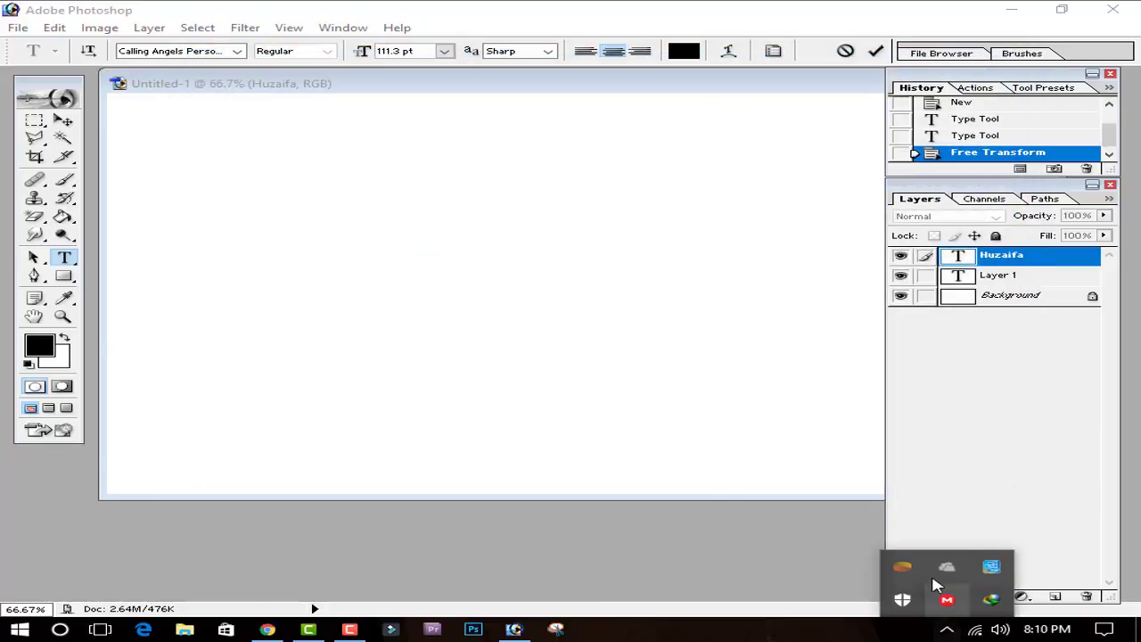
click(992, 599)
click(702, 339)
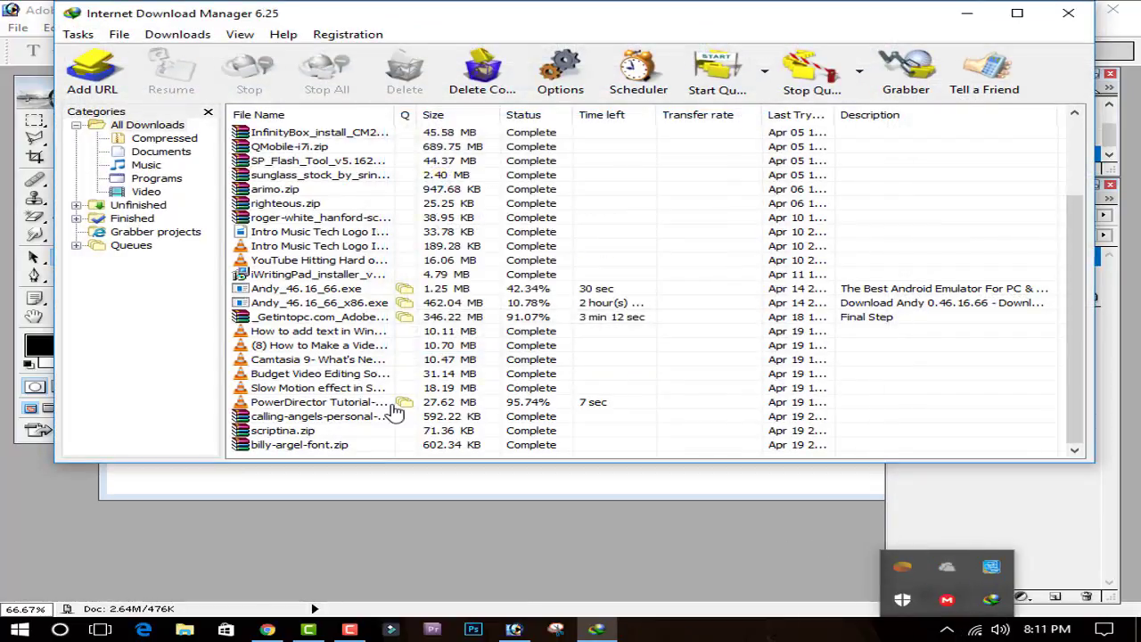
double_click(323, 432)
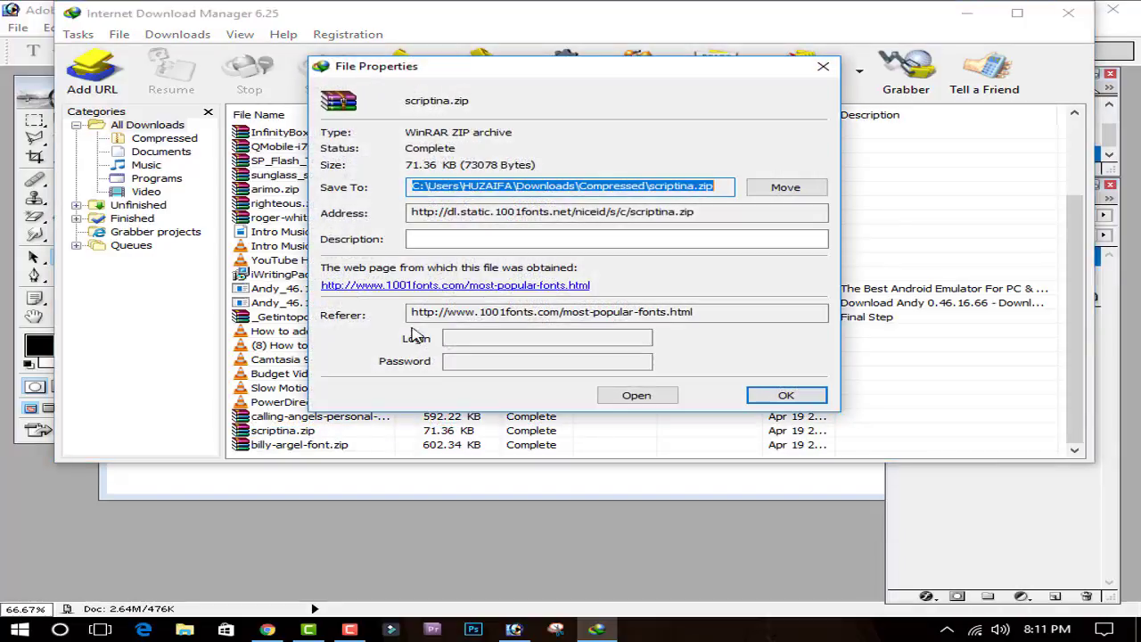
click(786, 395)
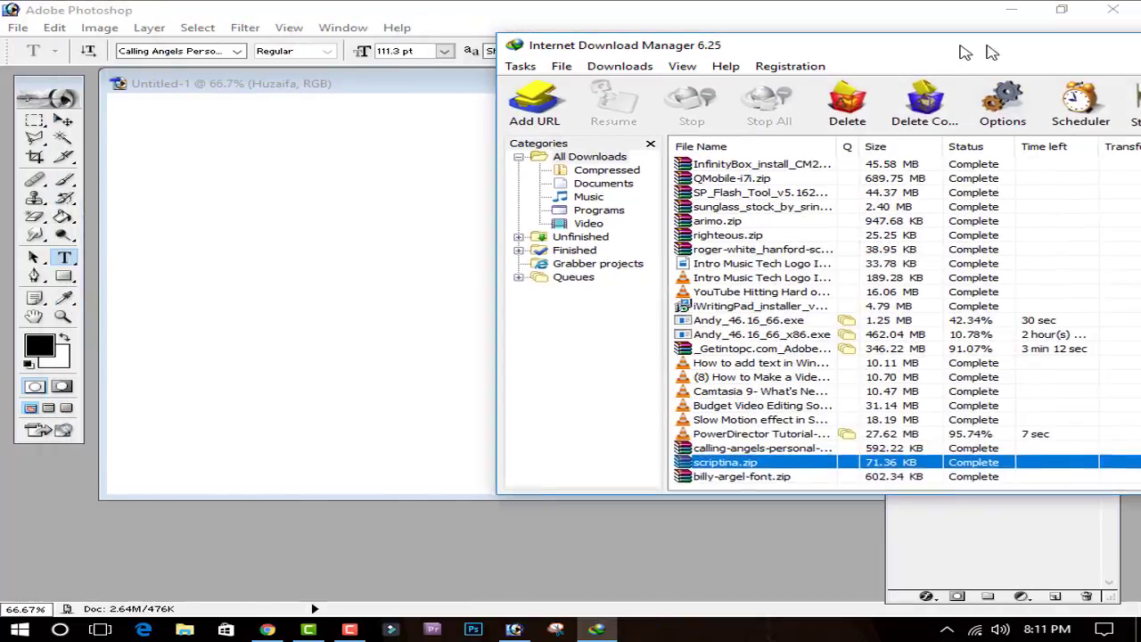
drag(522, 14, 1012, 32)
click(189, 57)
- Switch the font to Scriptina and retype the name as HUZAIFA
click(206, 53)
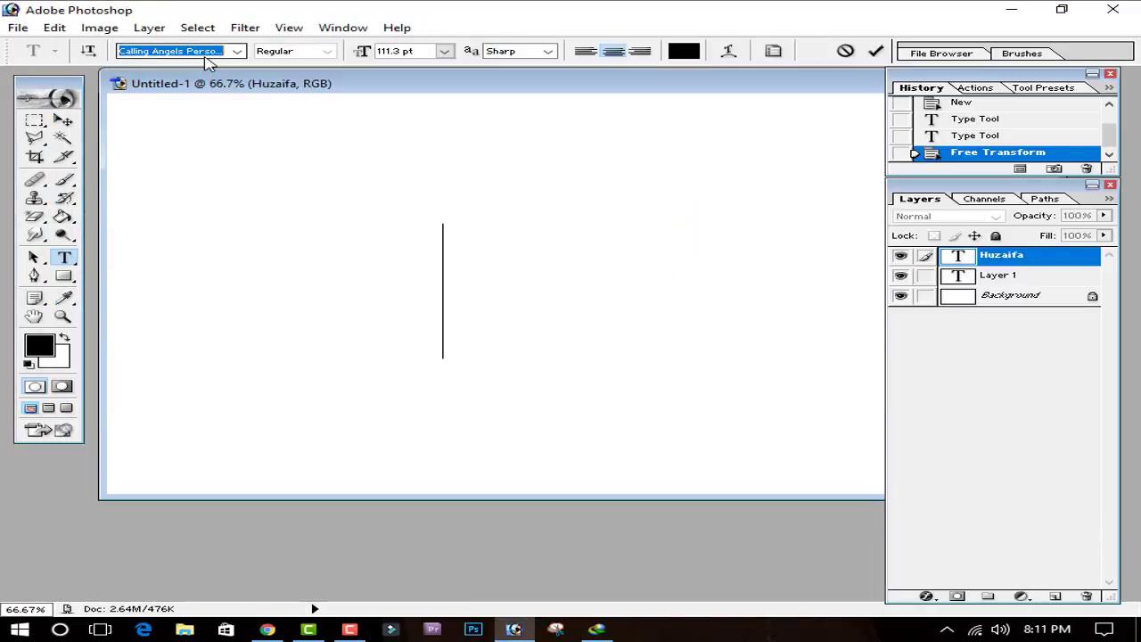
text(s)
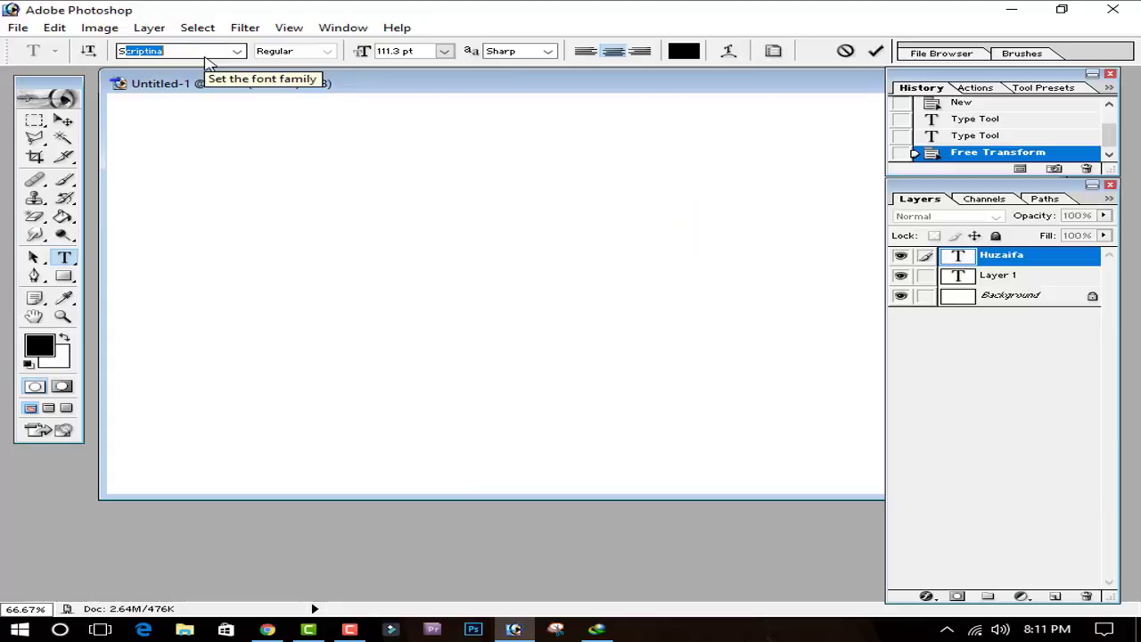
key(Return)
text(HH)
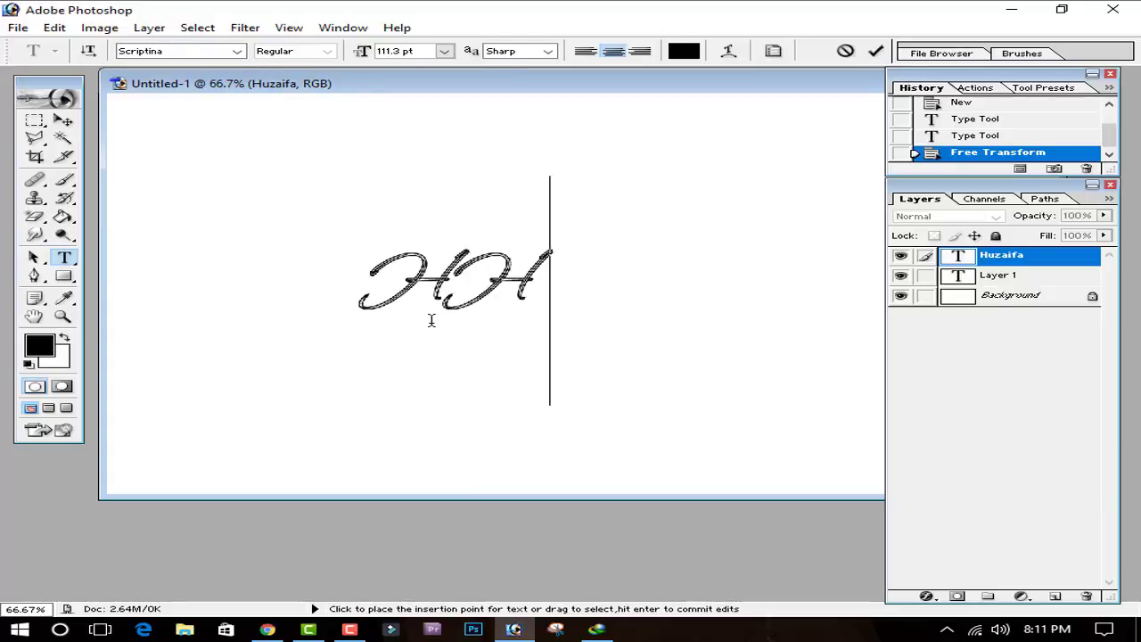
text(S,ALFJDSF)
key(BackSpace)
key(BackSpace)
key(BackSpace)
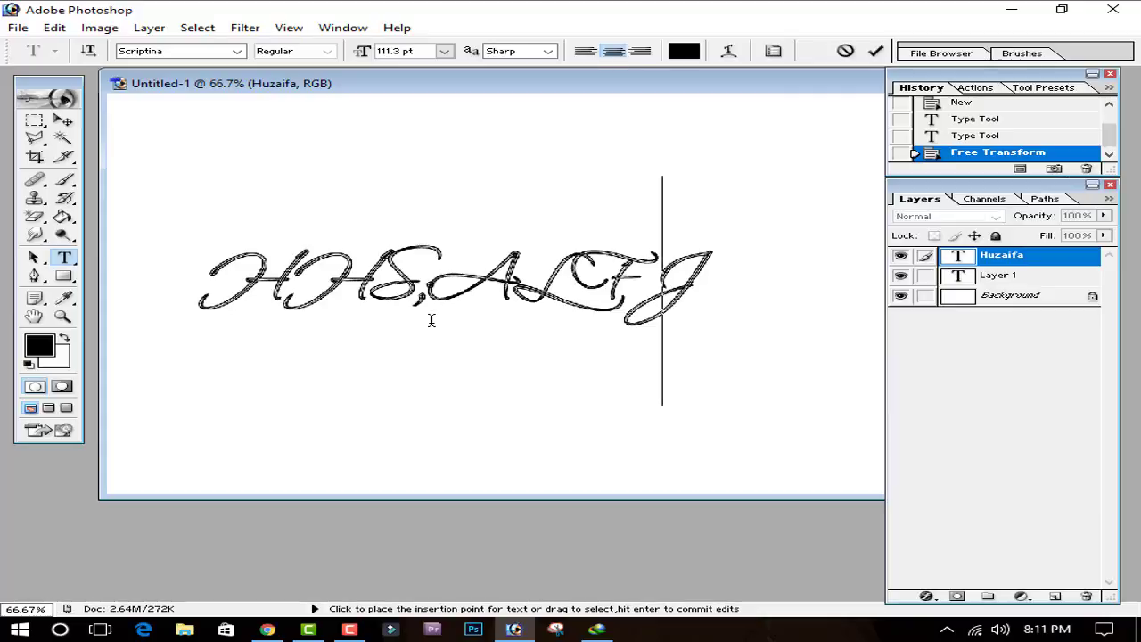
key(BackSpace)
key(BackSpace)
key(BackSpace)
key(BackSpace)
key(BackSpace)
key(BackSpace)
key(BackSpace)
text(U)
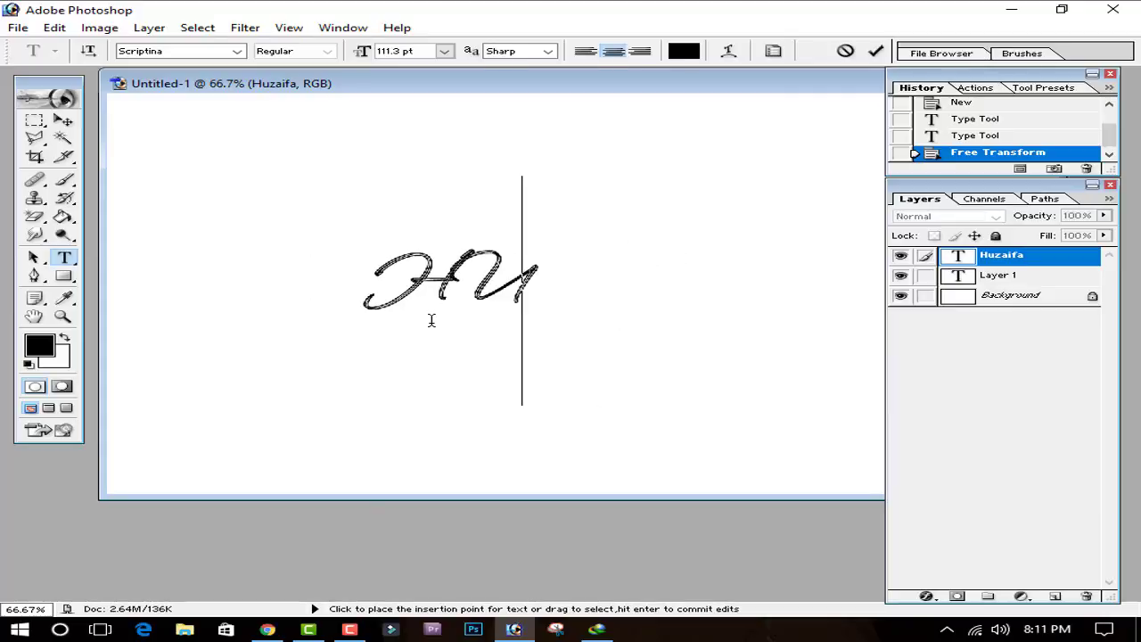
text(ZAIFA)
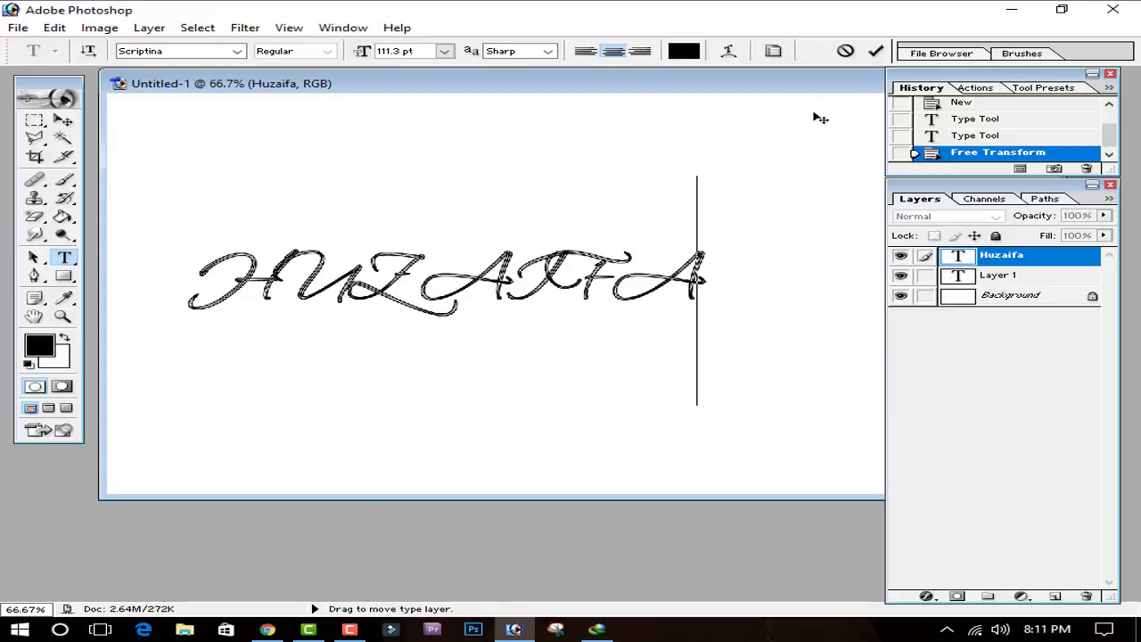
- Commit the text and scale it down to 45%, about 50.05 pt
key(ctrl+a)
key(Right)
key(shift+Left)
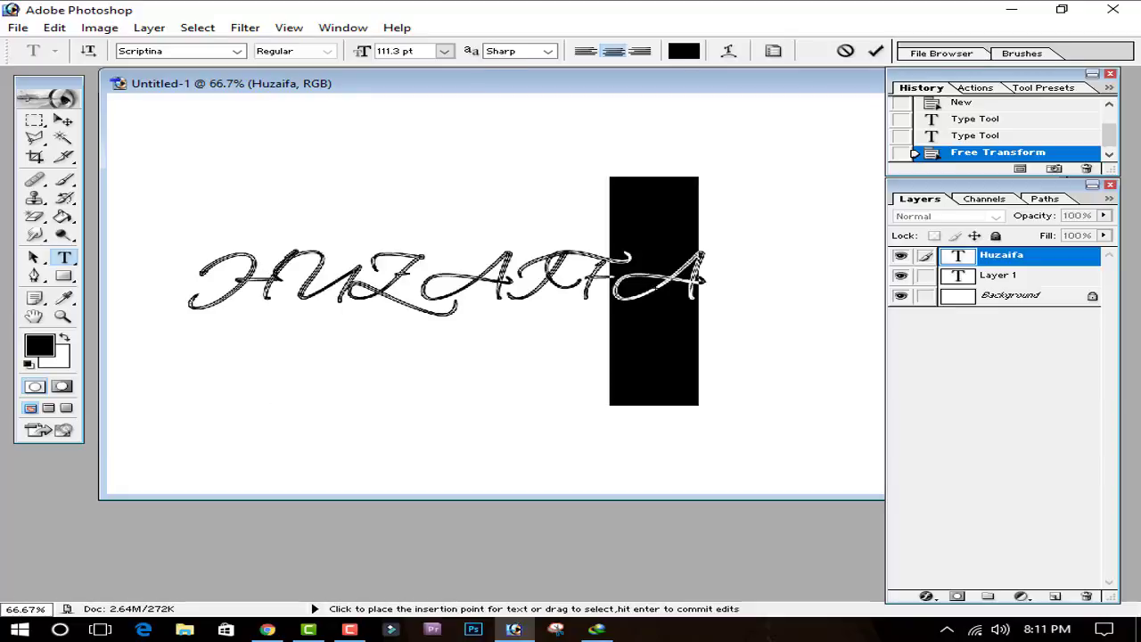
key(shift+Right)
key(shift+Left)
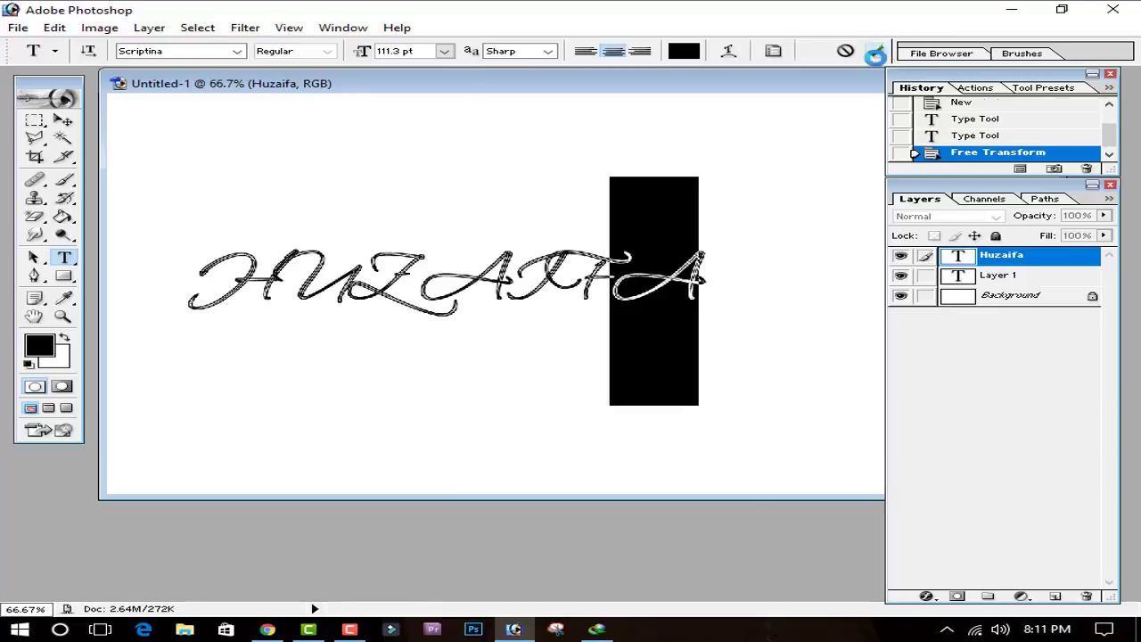
click(876, 50)
key(ctrl+t)
drag(701, 248, 561, 319)
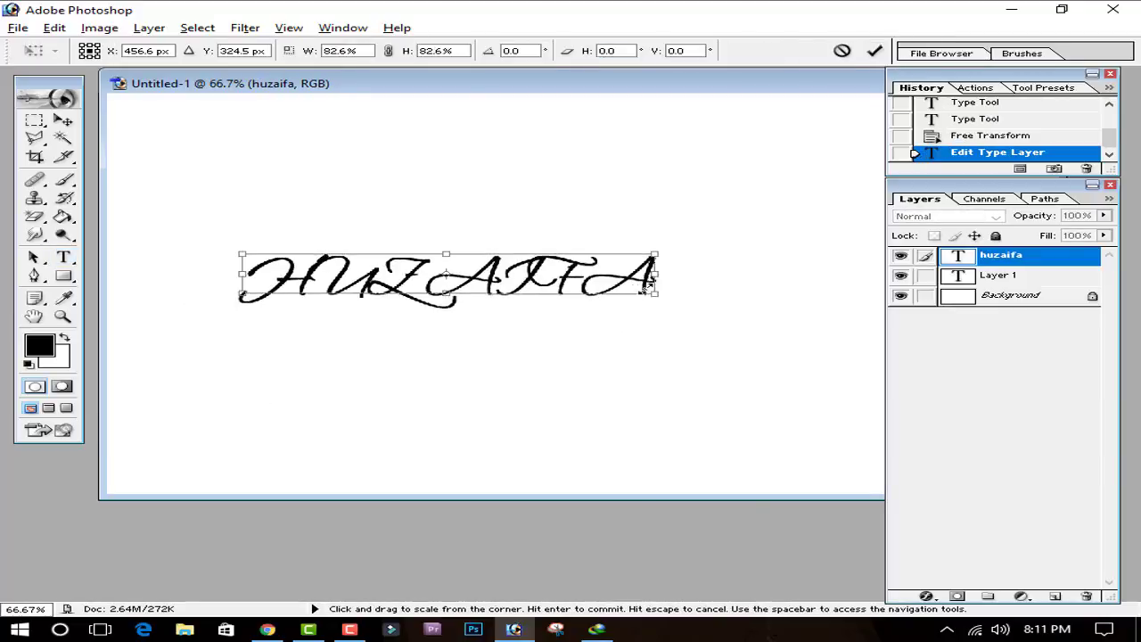
click(876, 51)
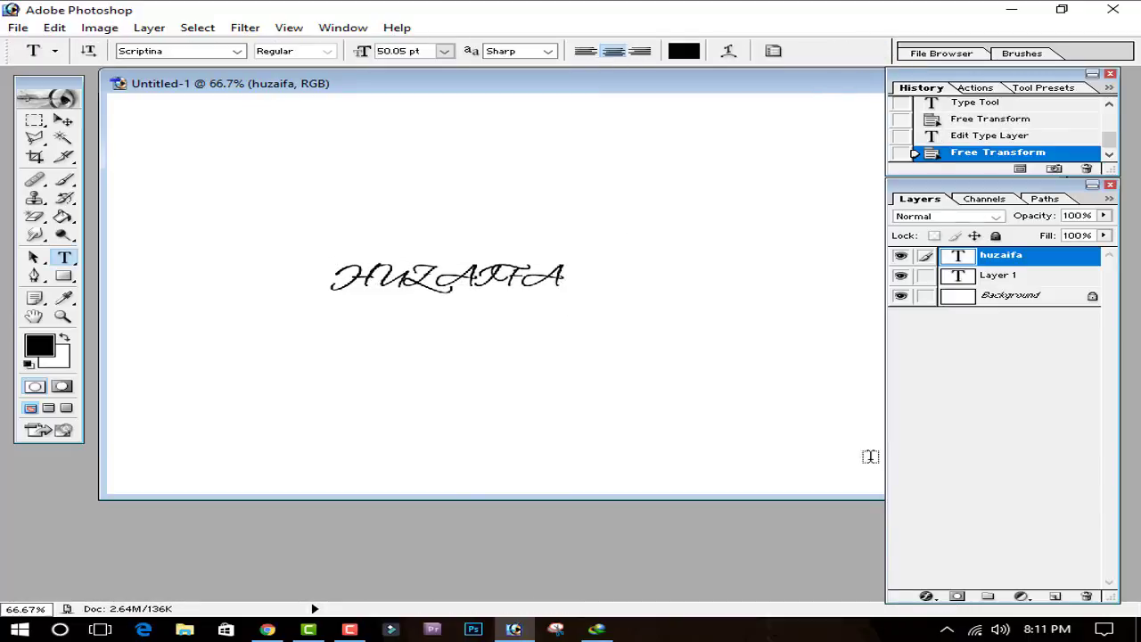
- Find billy-argel-font.zip in Internet Download Manager's downloaded files
click(596, 629)
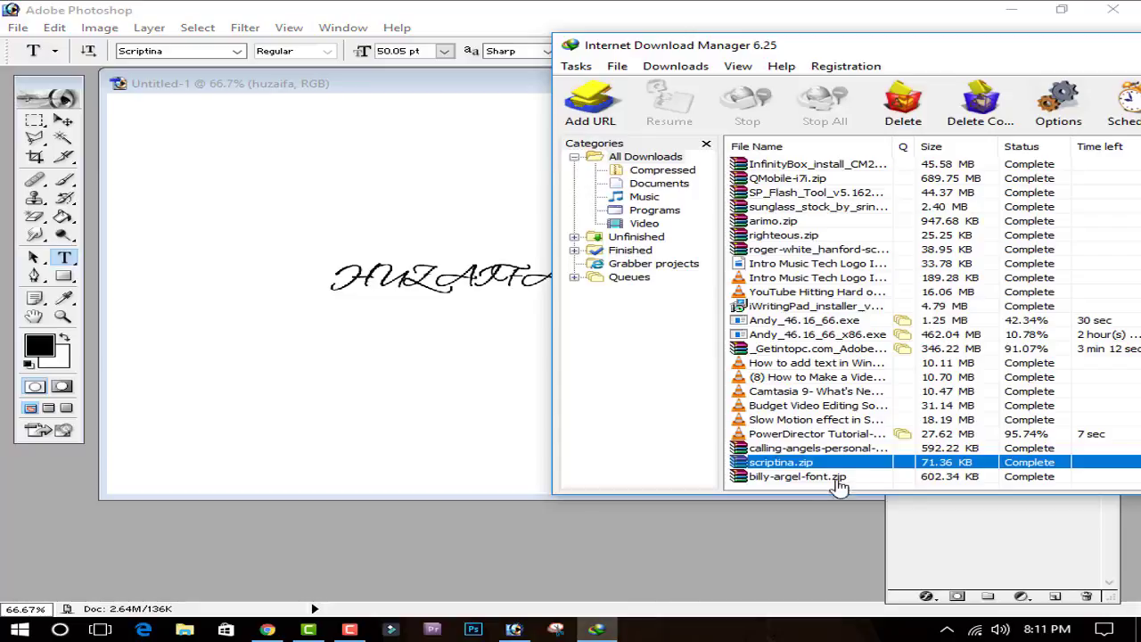
key(Up)
click(772, 477)
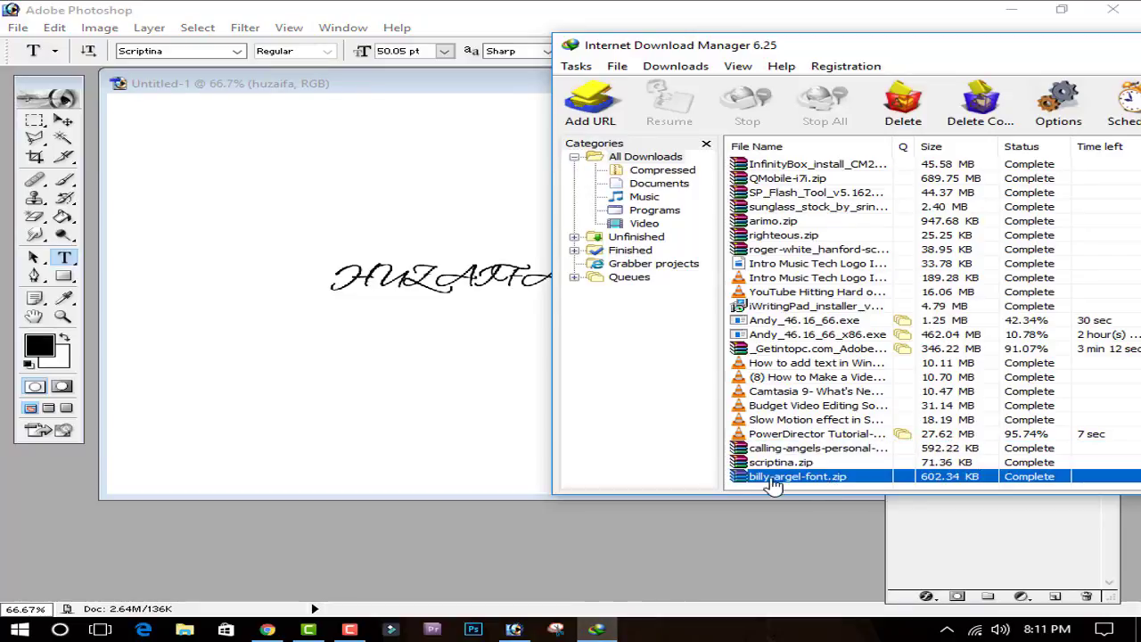
- Set the HUZAIFA text in BILLY ARGEL FONT
click(517, 389)
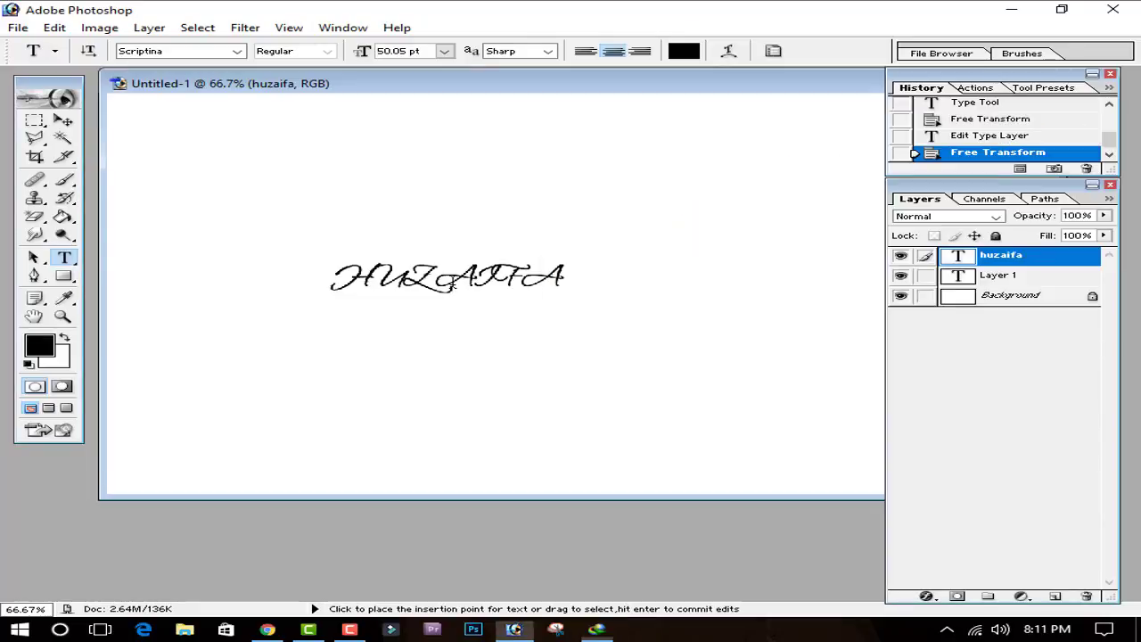
click(175, 53)
text(b)
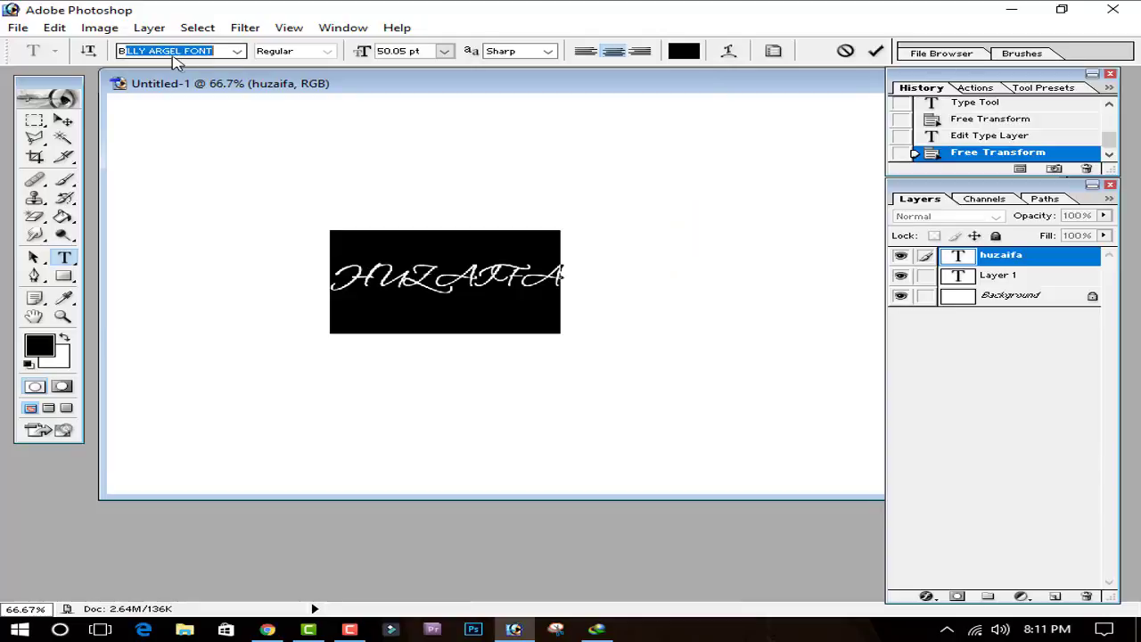
key(Return)
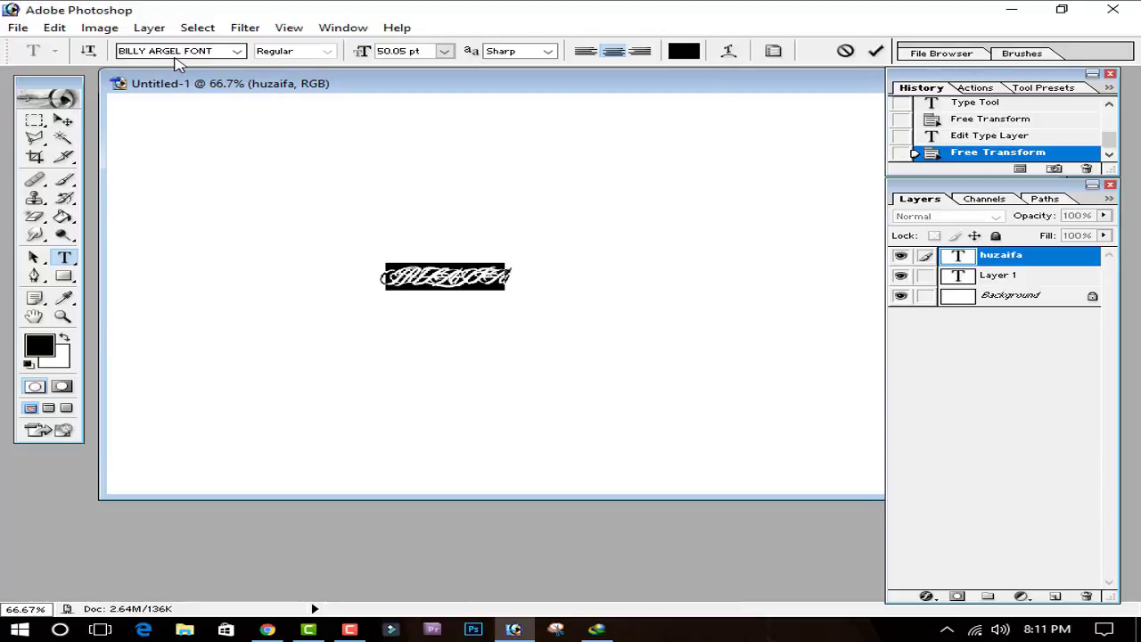
click(876, 51)
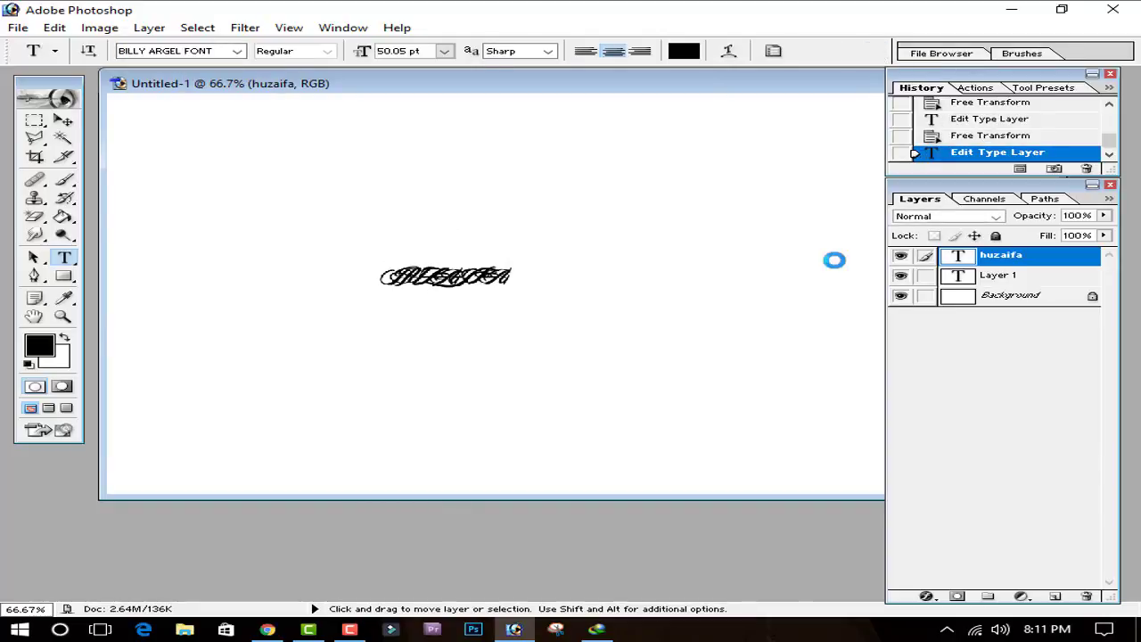
- Enlarge the text to 259.44 pt across most of the canvas, then reselect it
key(ctrl+t)
drag(514, 283, 749, 352)
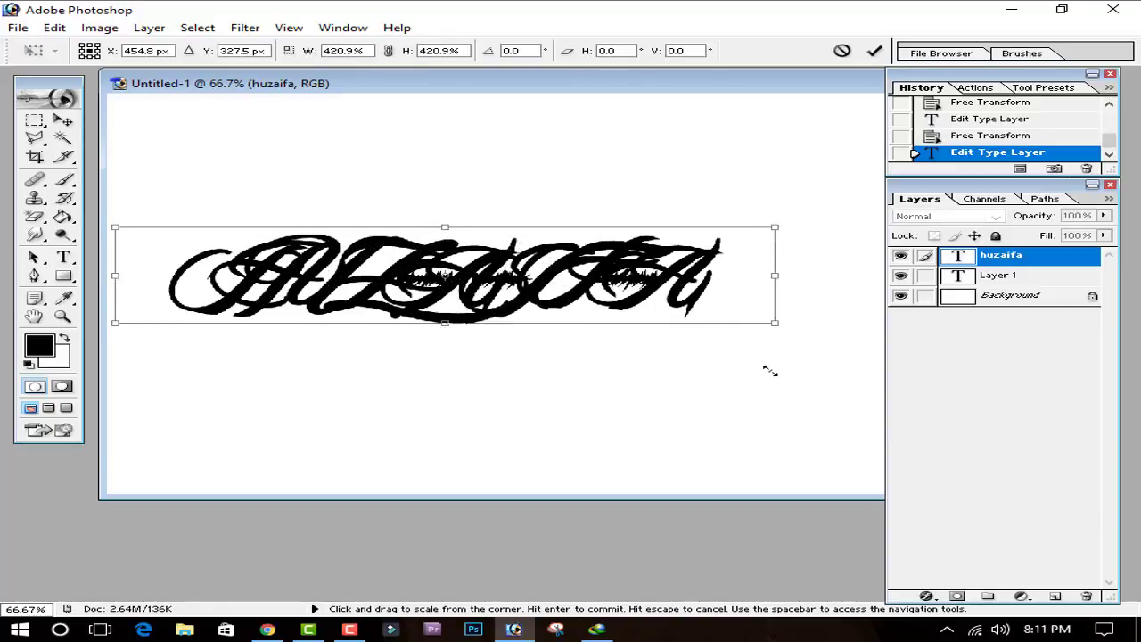
click(874, 51)
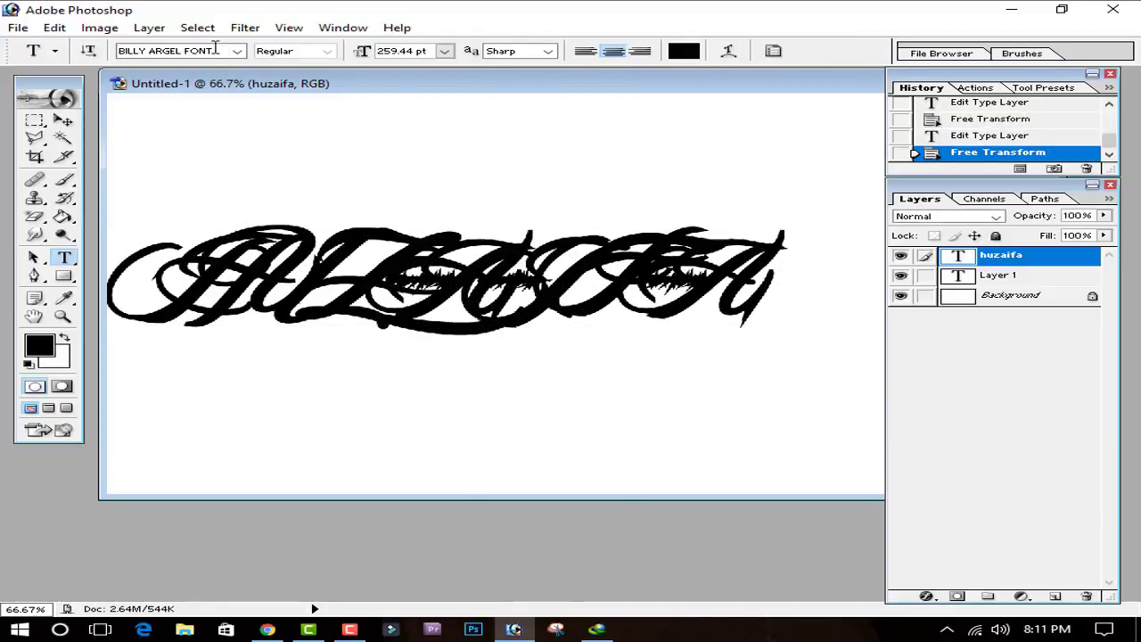
click(301, 232)
key(ctrl+a)
click(496, 303)
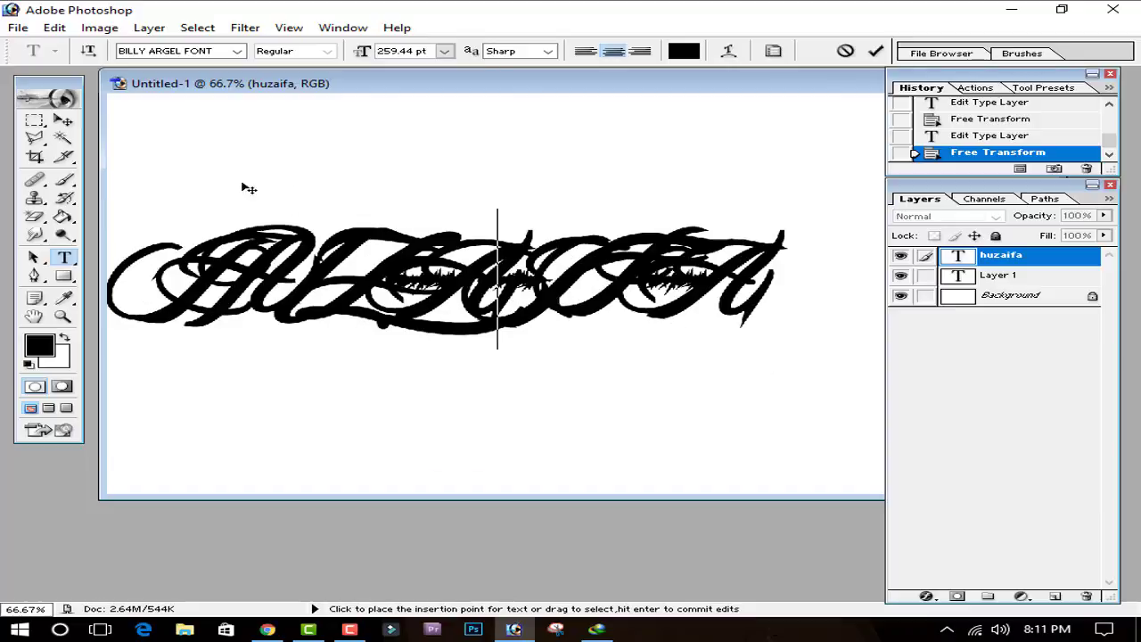
- Browse the 1001 Fonts Most Popular list and go to page 3
click(266, 631)
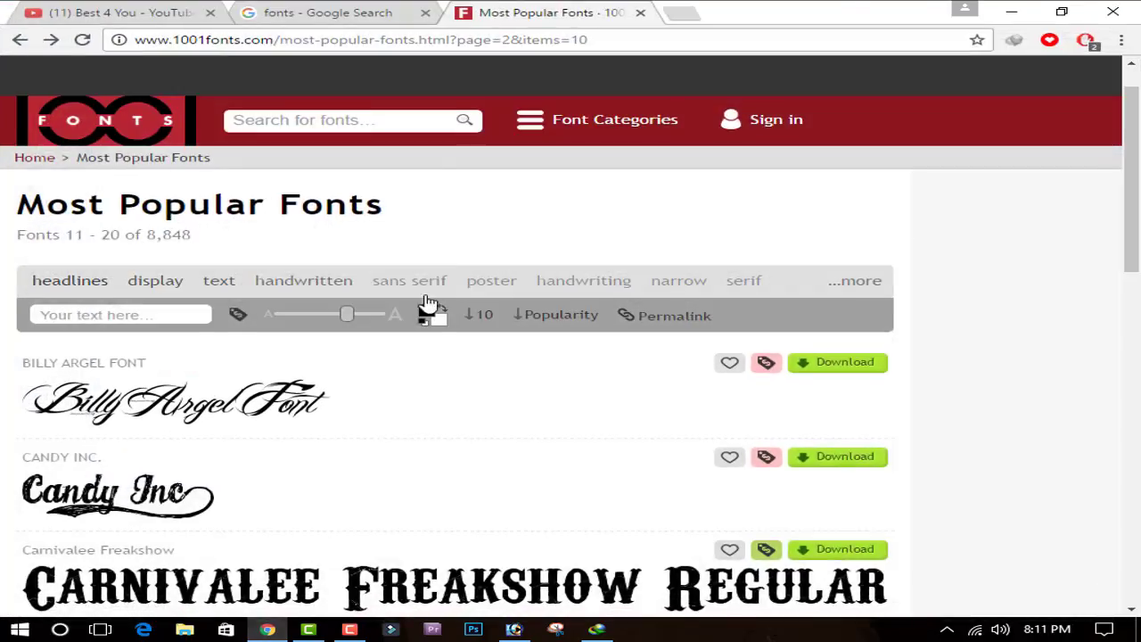
scroll(419, 307, down, 5)
scroll(357, 383, down, 1)
scroll(347, 402, down, 4)
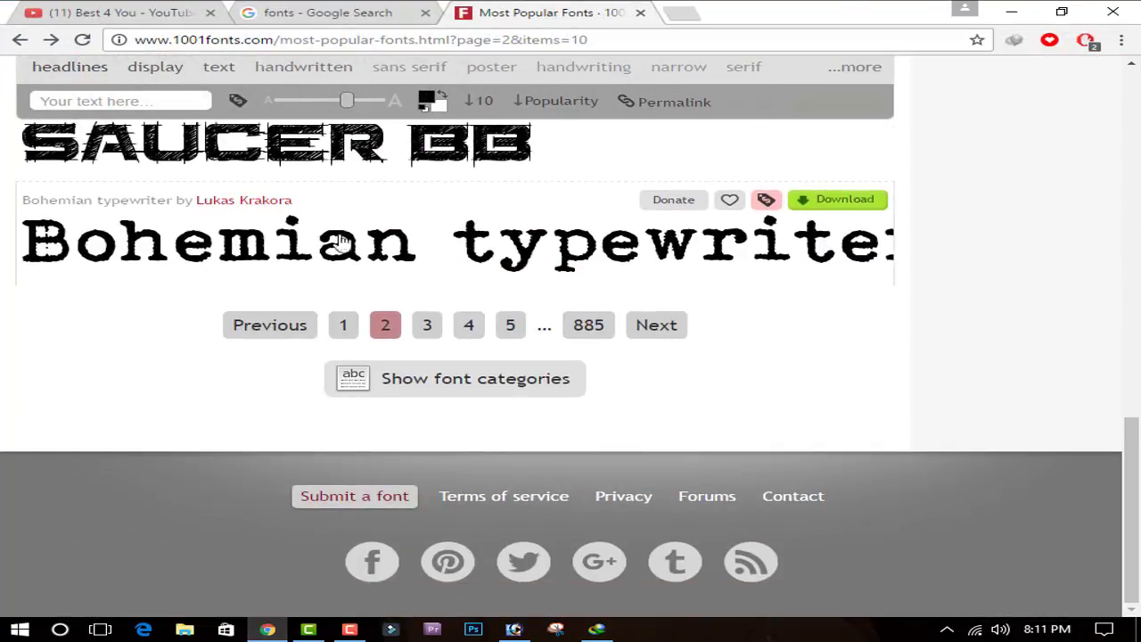
scroll(476, 291, up, 3)
scroll(230, 381, up, 1)
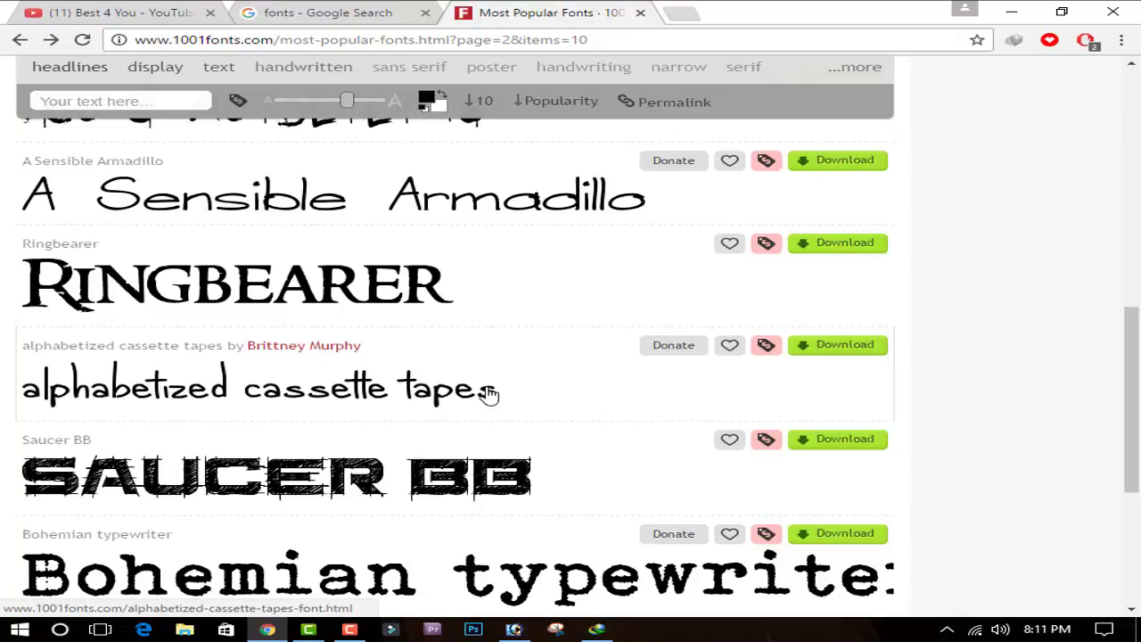
scroll(379, 443, up, 3)
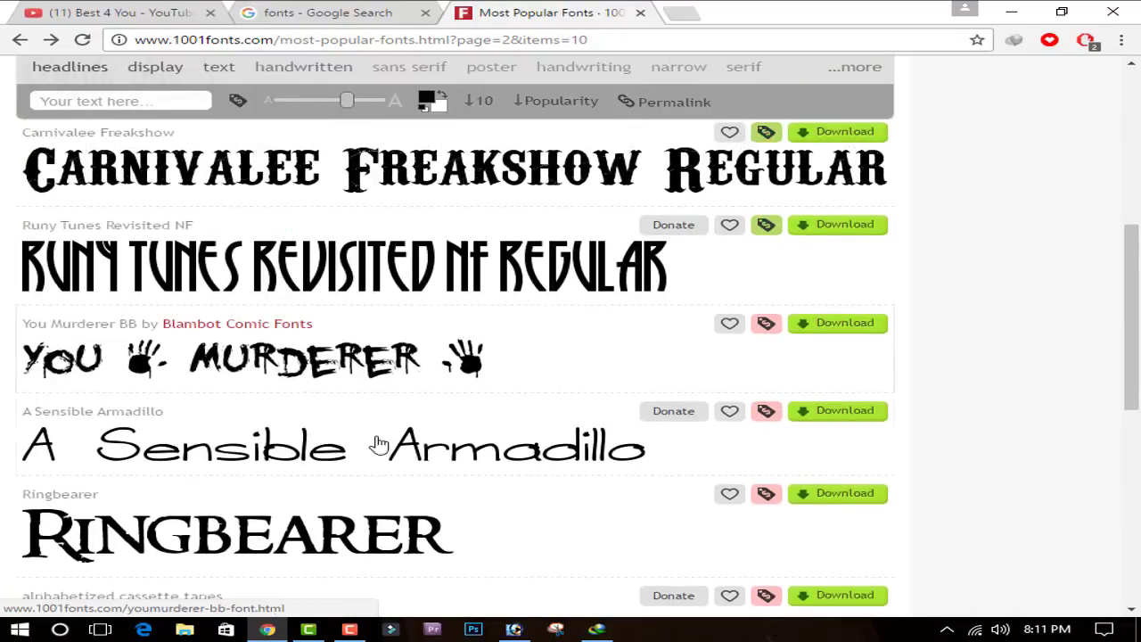
scroll(379, 443, down, 6)
scroll(657, 326, down, 1)
scroll(491, 348, up, 4)
scroll(606, 409, up, 4)
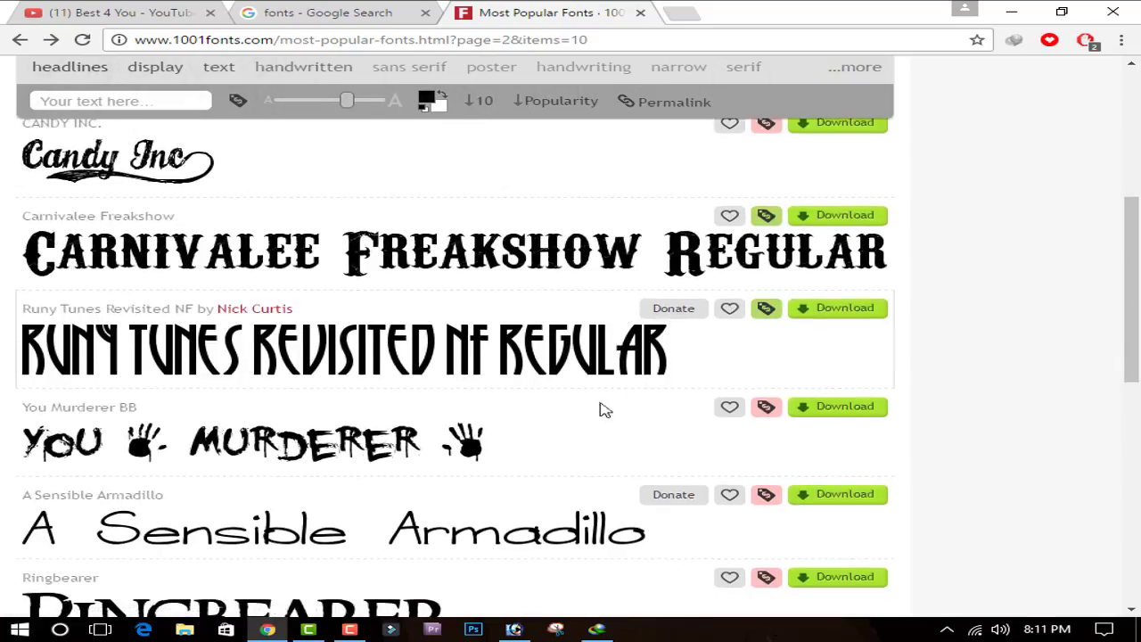
scroll(532, 441, down, 6)
scroll(541, 459, up, 5)
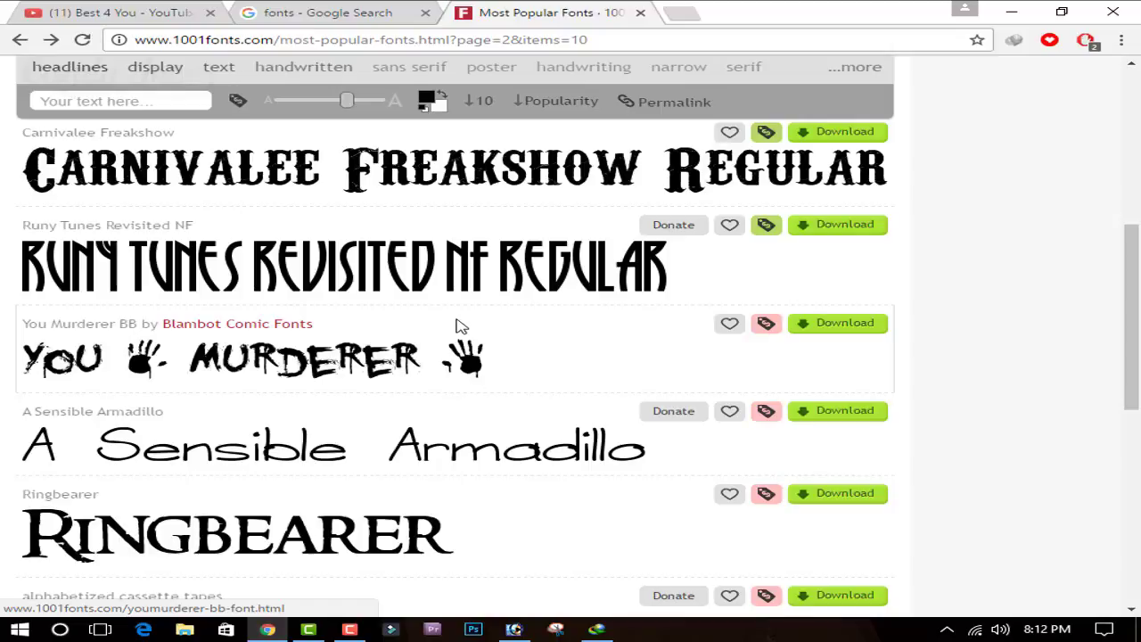
scroll(491, 406, down, 5)
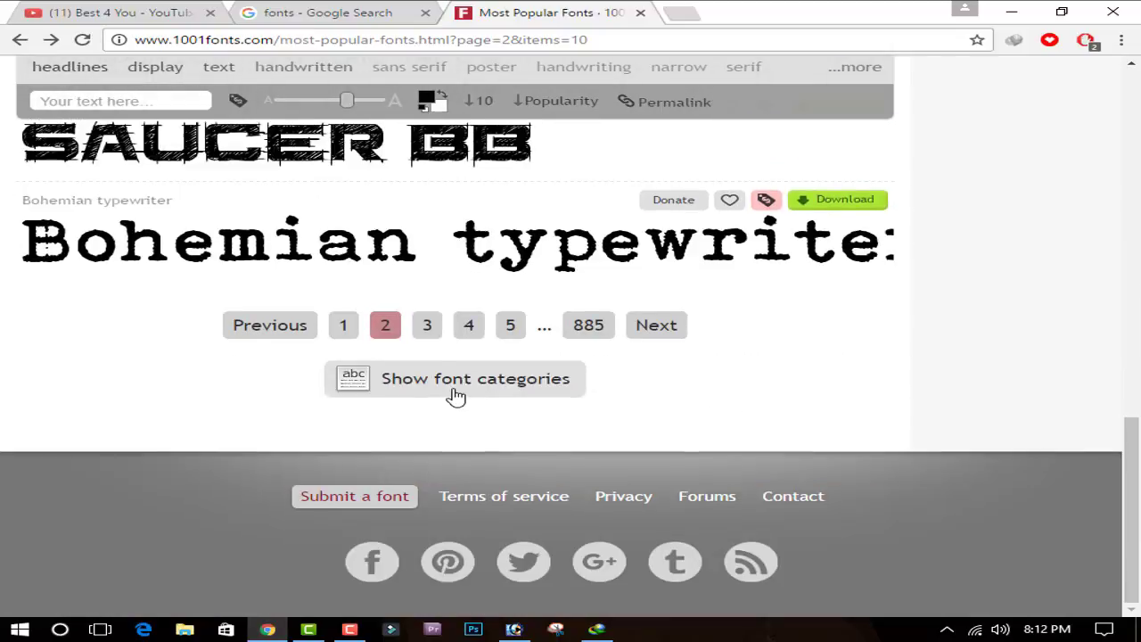
click(426, 326)
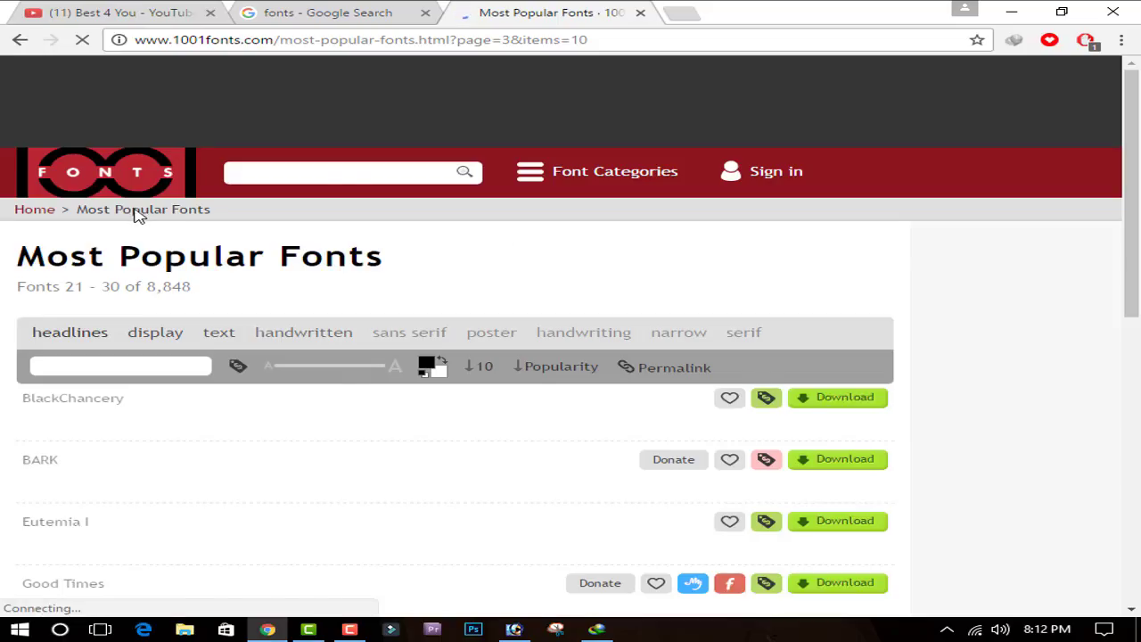
- Download Black Chancery as blackchancery.zip via IDM
scroll(29, 190, down, 3)
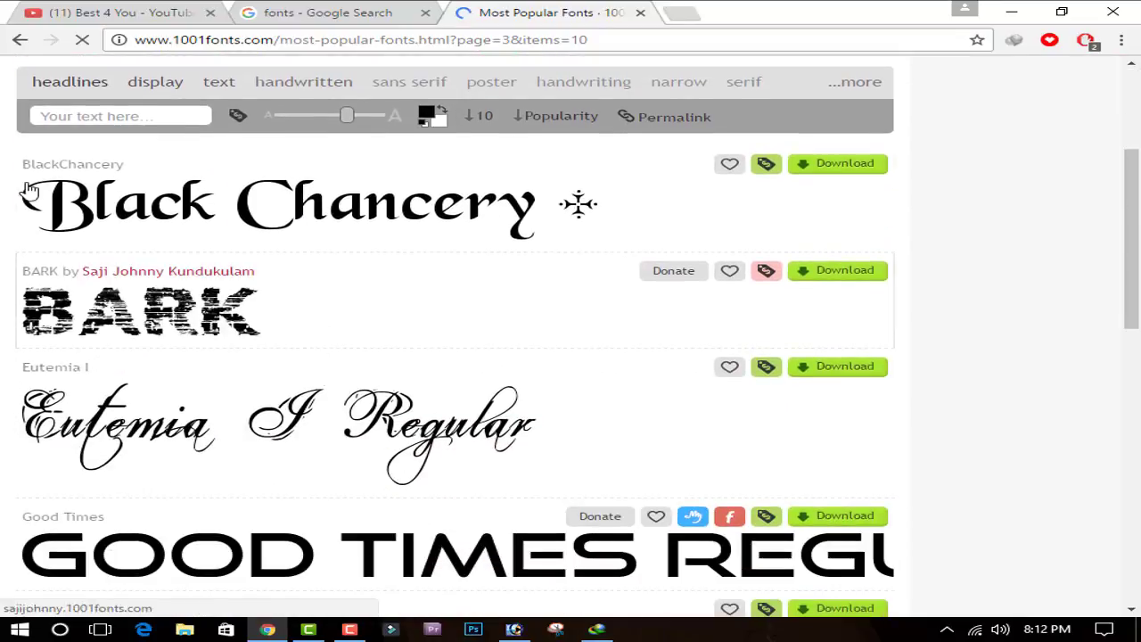
click(841, 163)
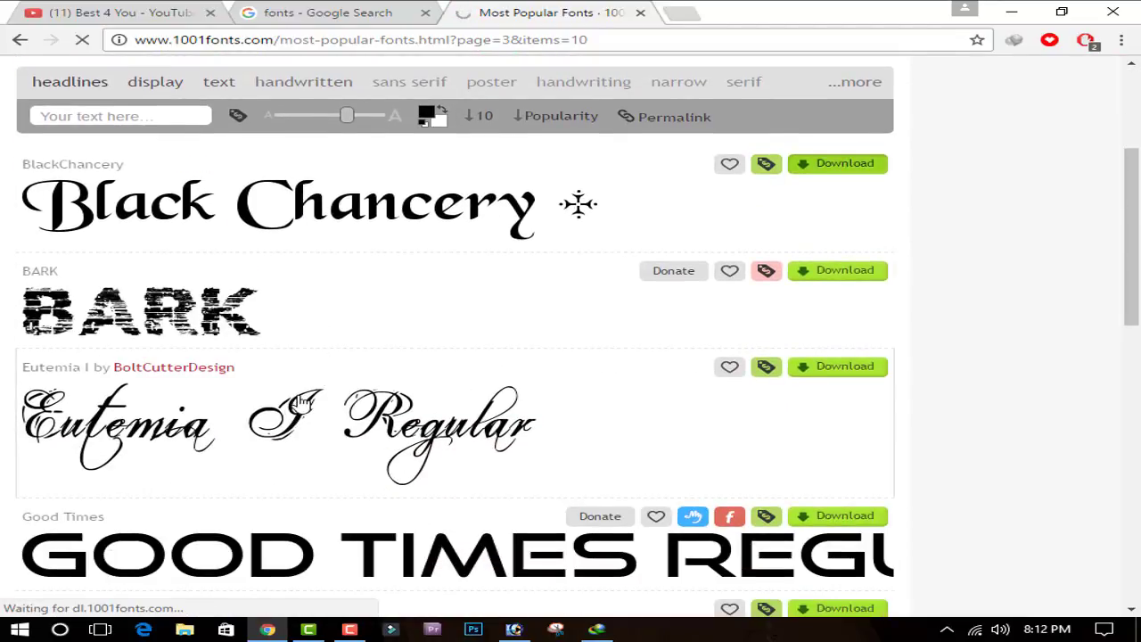
scroll(489, 395, down, 3)
click(562, 373)
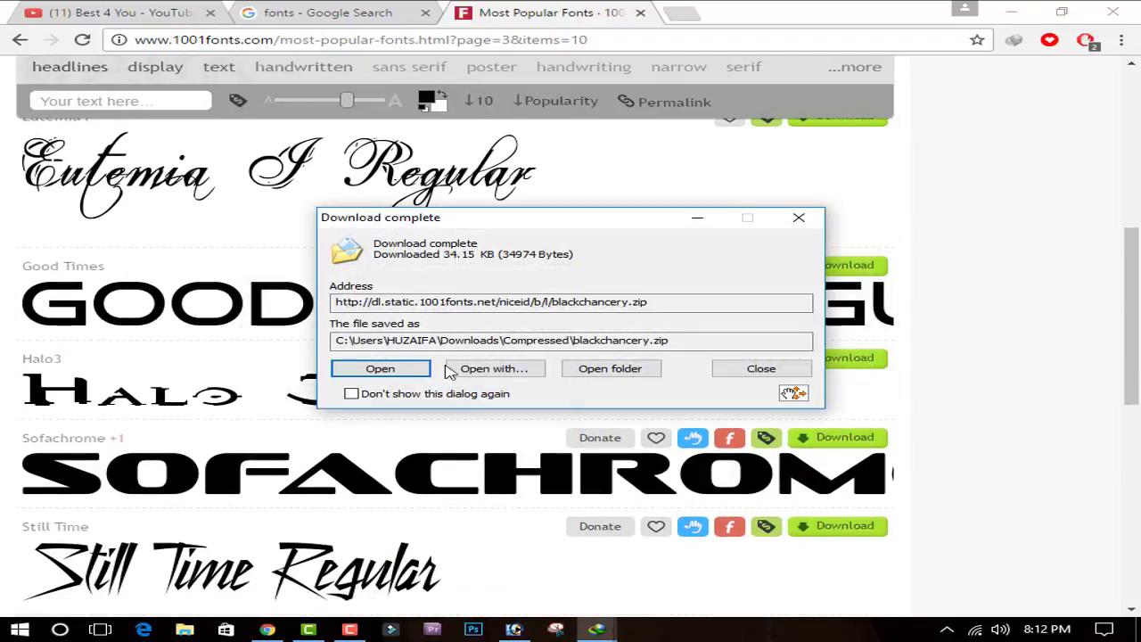
- Install BlackChancery from BLKCHCRY.TTF in blackchancery.zip and reselect the Photoshop text
click(379, 368)
double_click(293, 234)
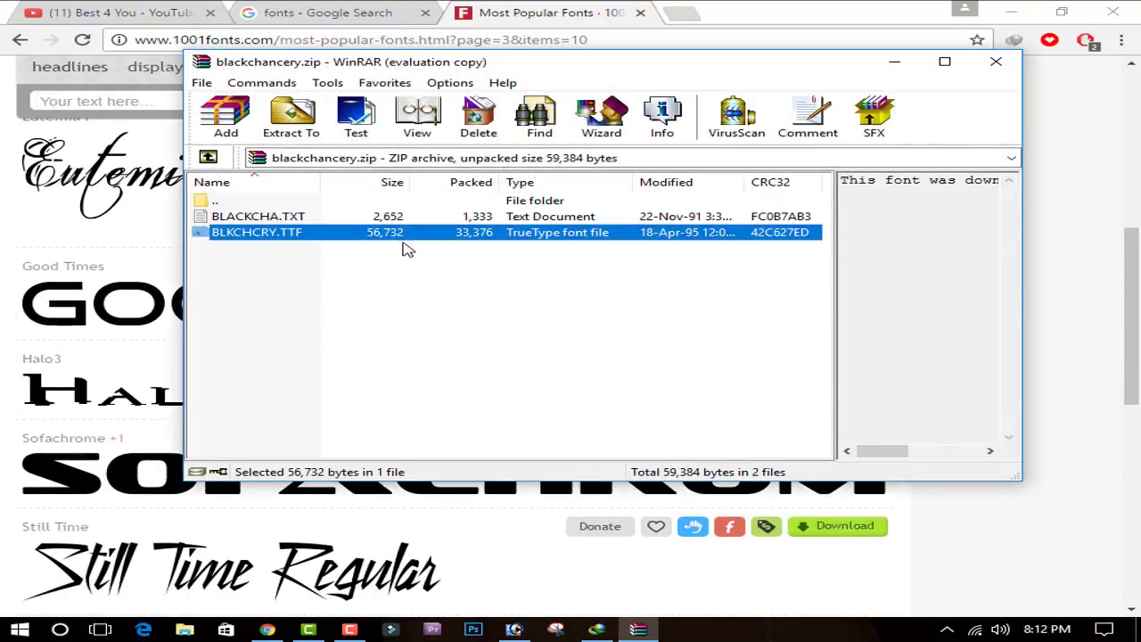
click(248, 111)
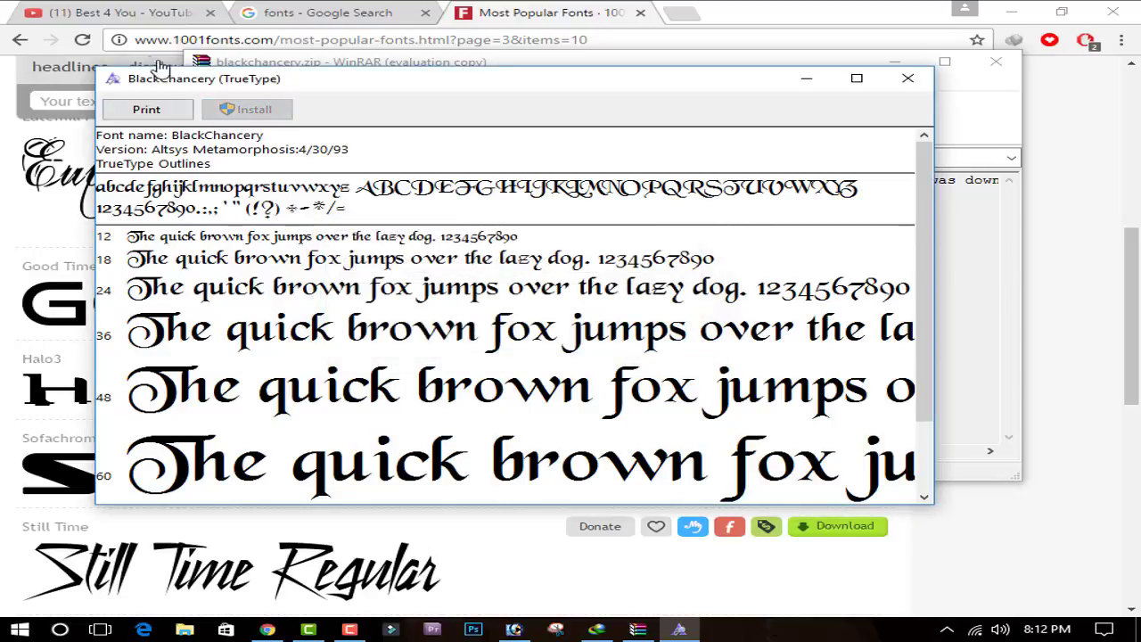
click(907, 79)
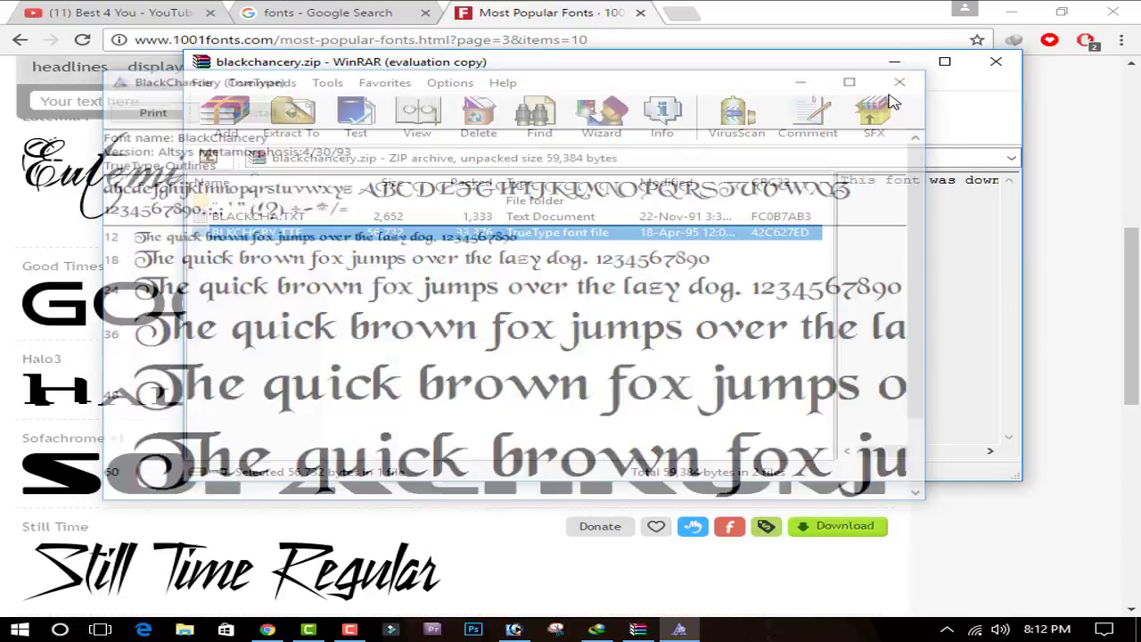
click(513, 630)
key(ctrl+a)
- Apply the Black Chancery font to the HUZAIFA text
click(145, 51)
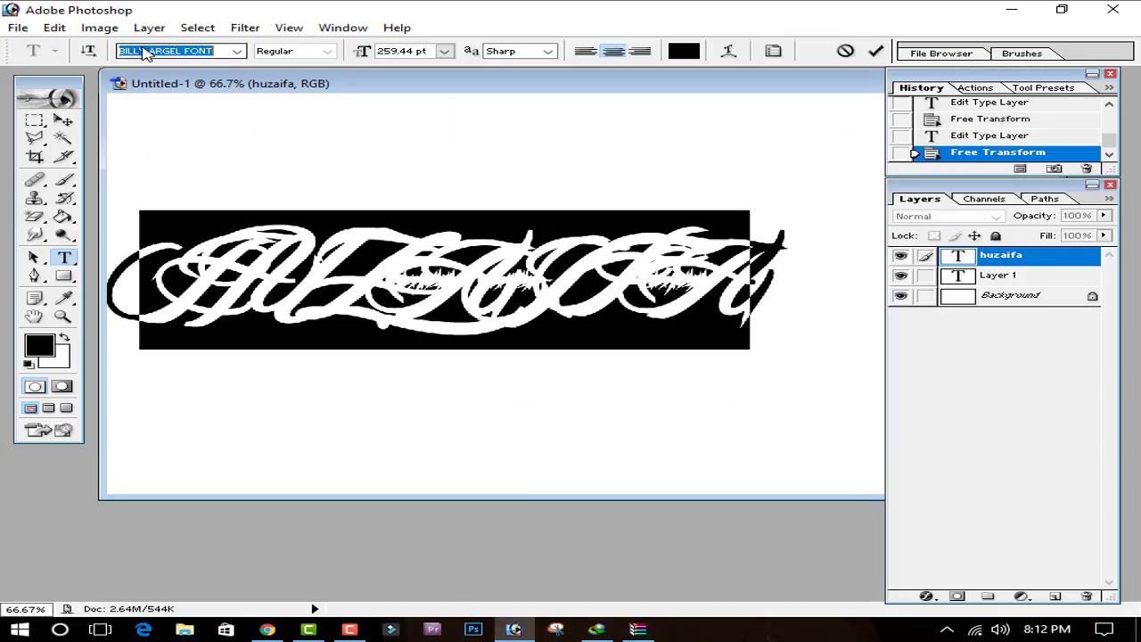
text(lackChancery)
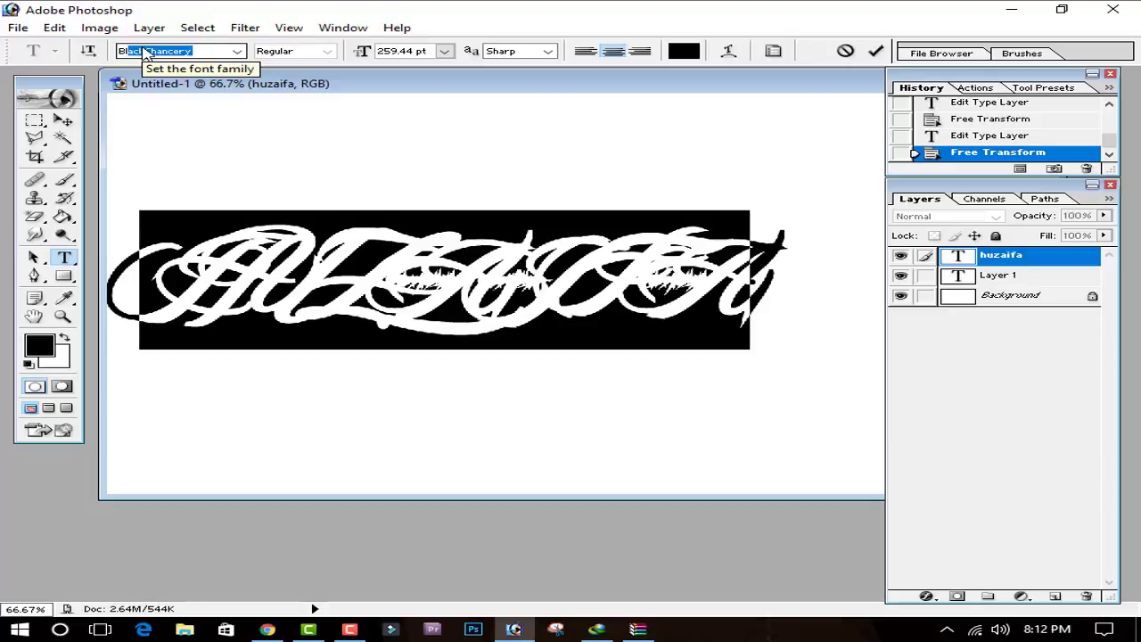
key(Return)
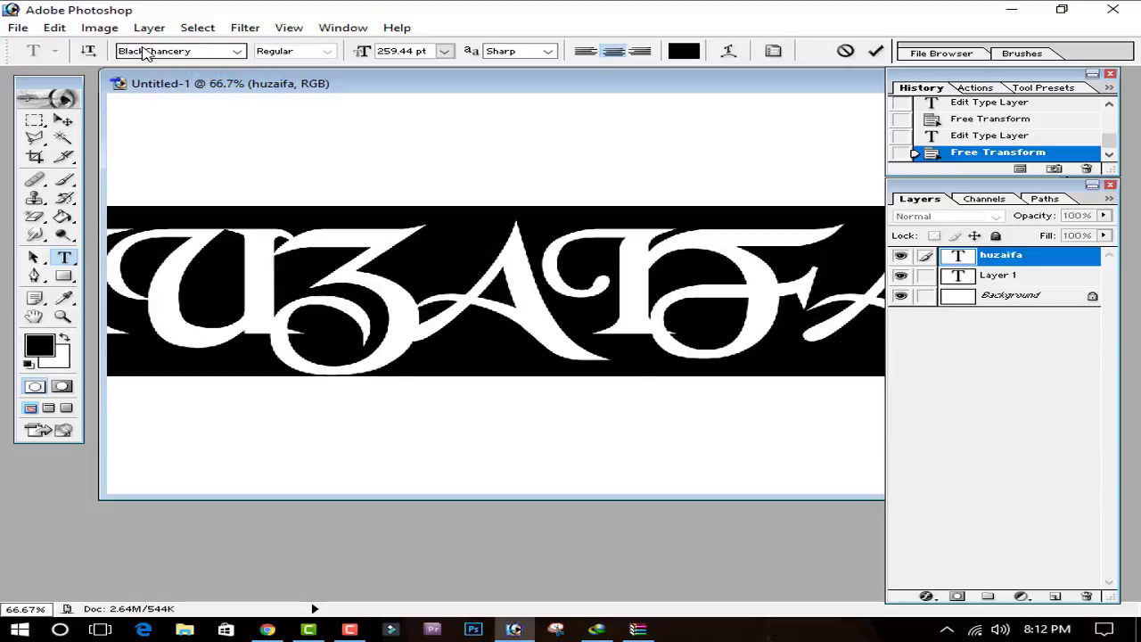
click(875, 51)
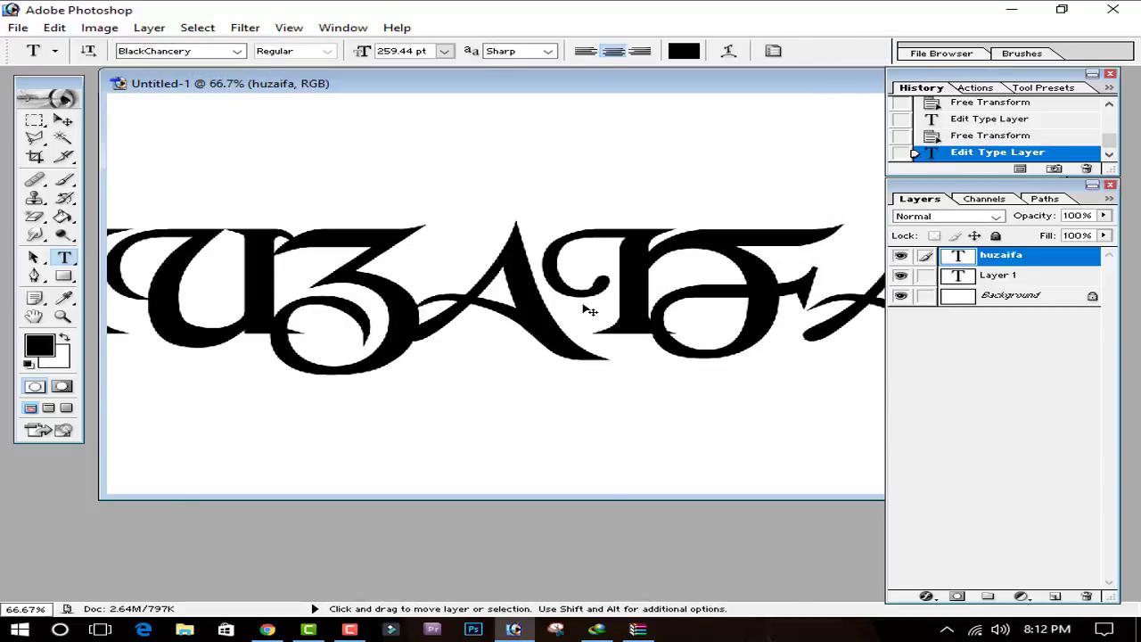
- Scale the text to 54%, move it up and right, and return to the browser
key(ctrl+t)
key(ctrl+minus)
key(ctrl+minus)
drag(739, 287, 650, 291)
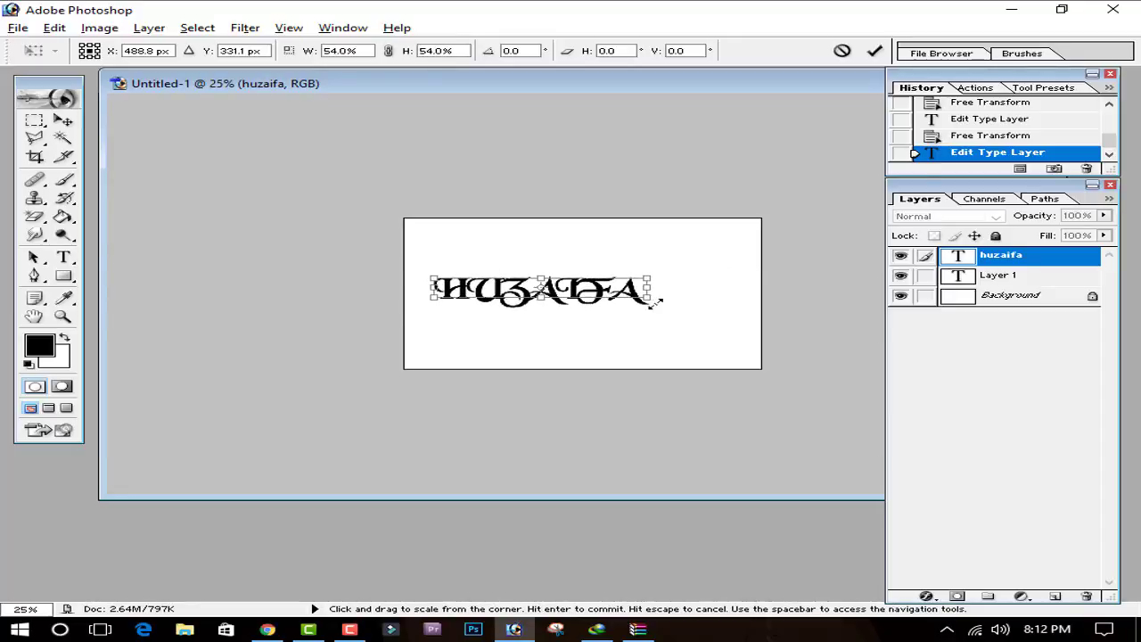
click(874, 50)
key(ctrl+plus)
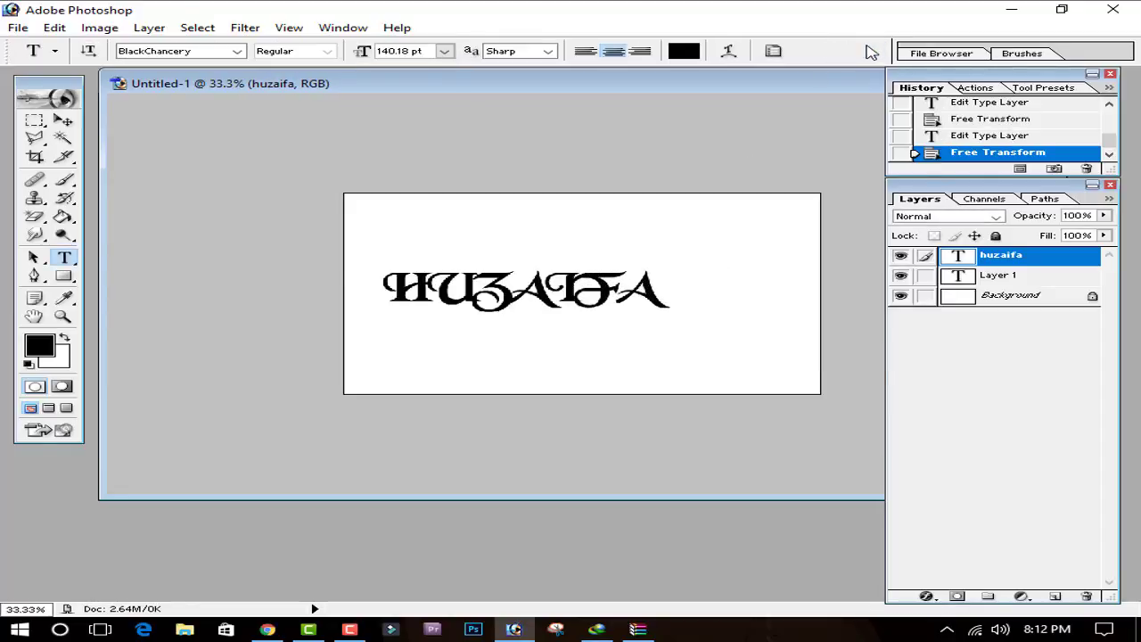
key(ctrl+plus)
key(ctrl+plus)
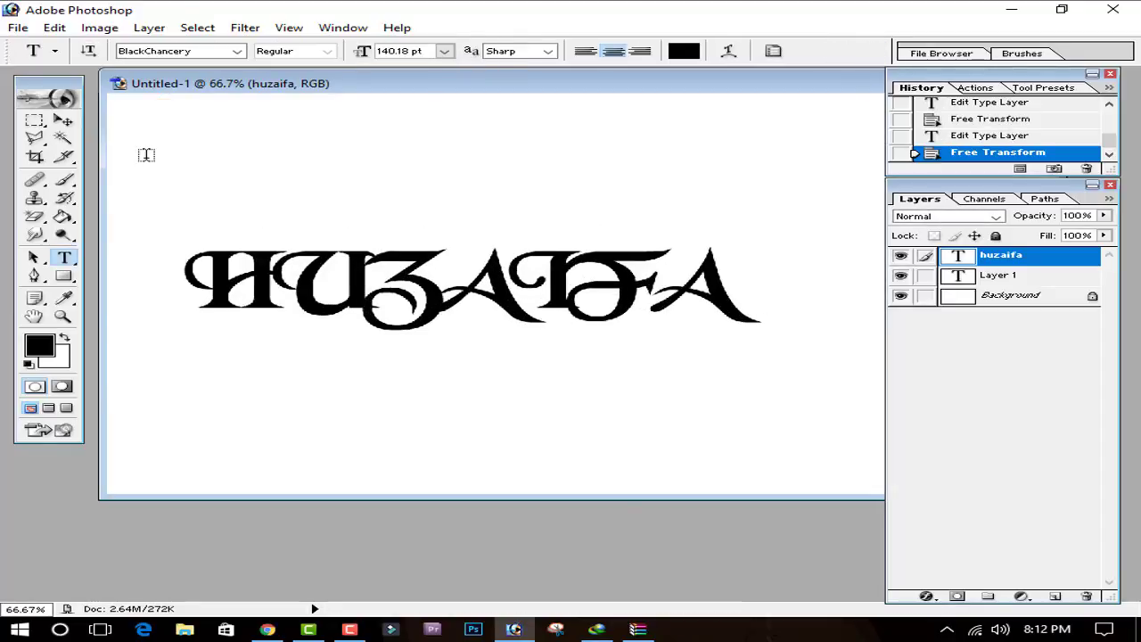
click(64, 121)
drag(325, 306, 353, 272)
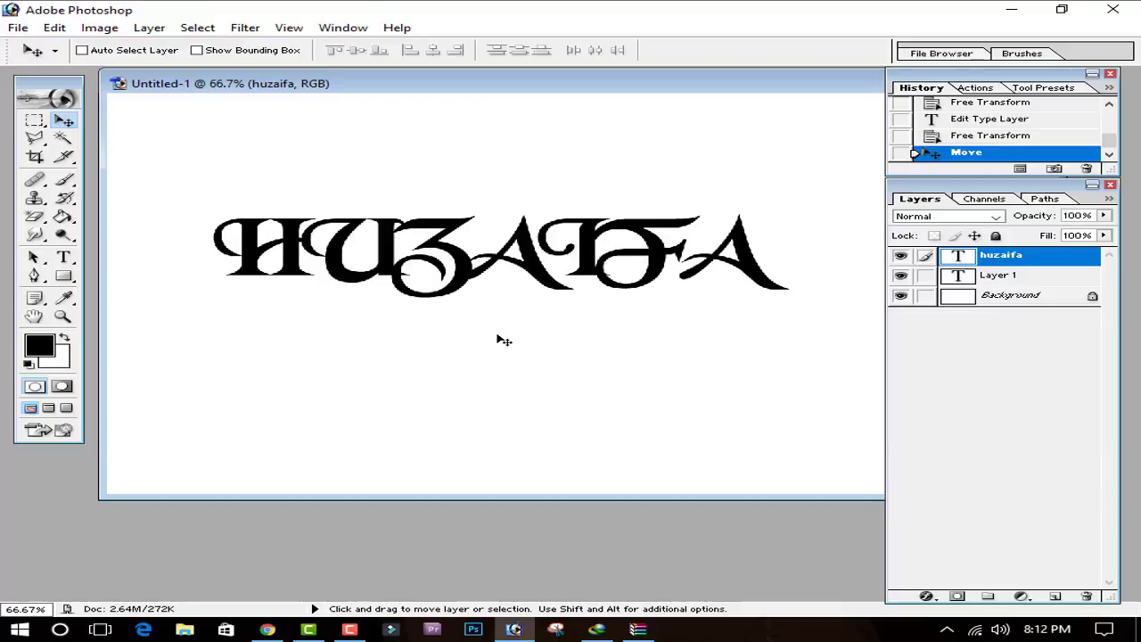
click(267, 630)
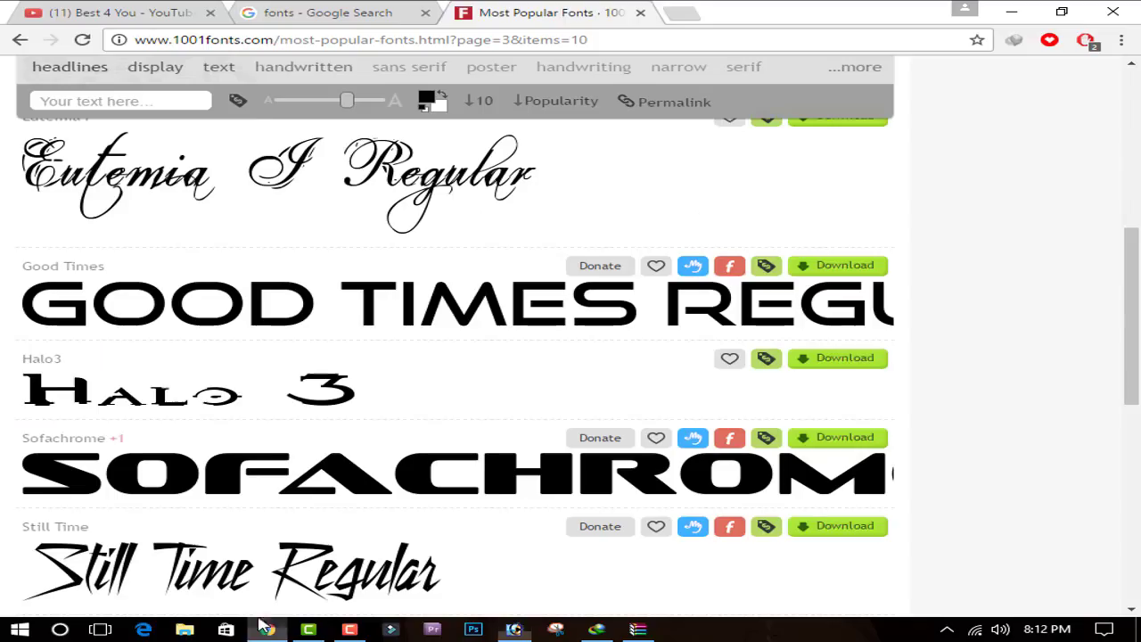
- Open Fonts.com and Google Fonts from the Google results, then return to 1001 Fonts
click(312, 11)
click(284, 312)
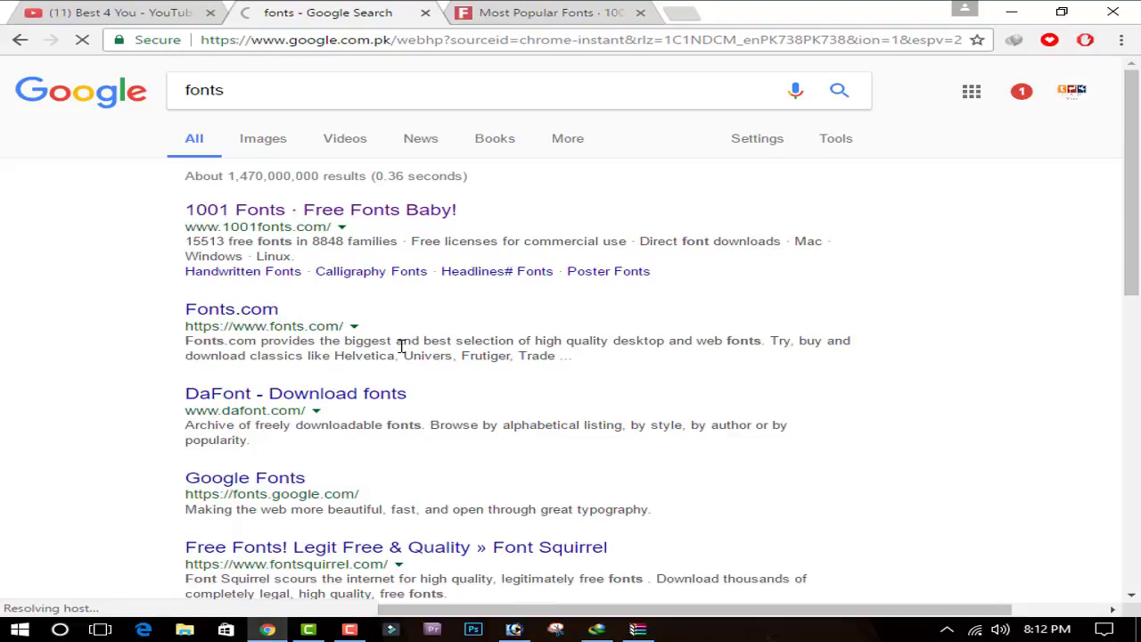
scroll(364, 406, down, 3)
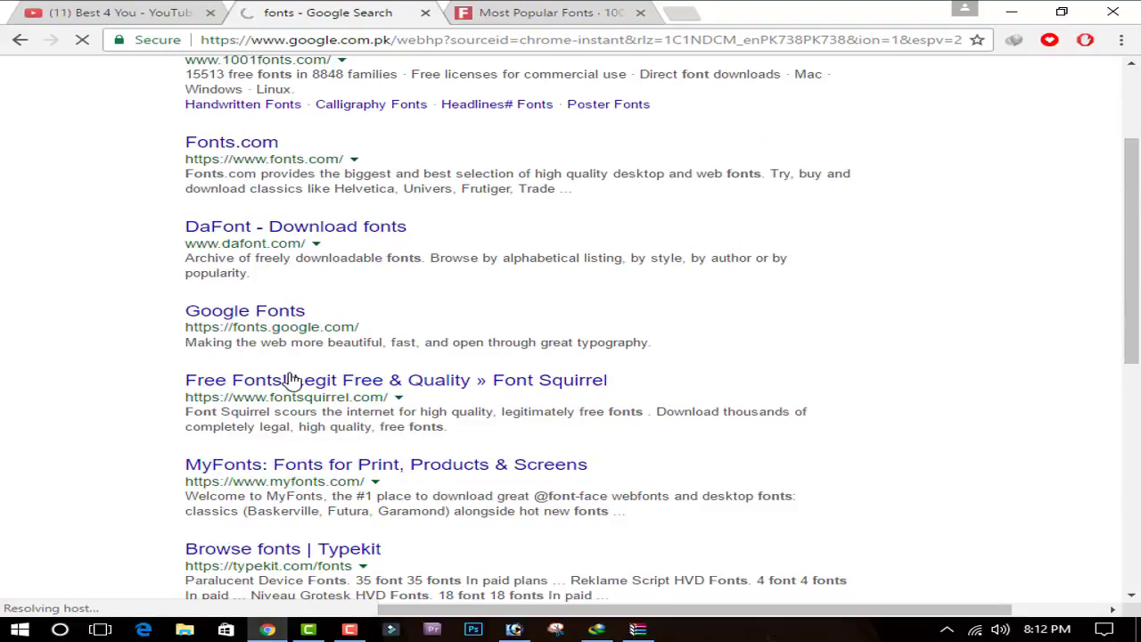
right_click(277, 319)
click(327, 326)
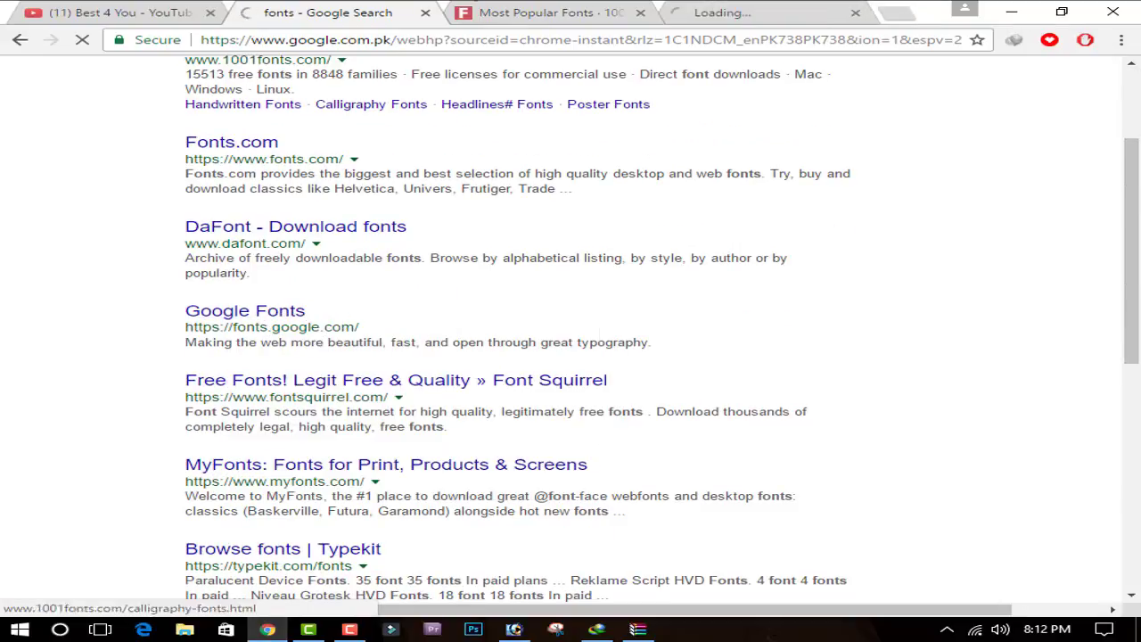
click(701, 9)
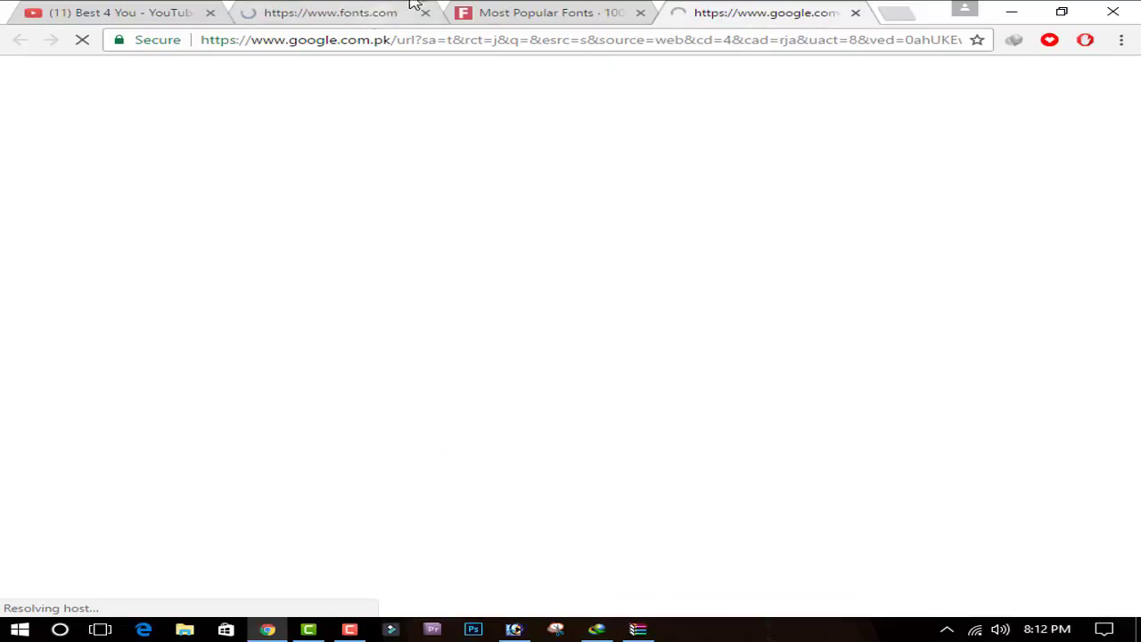
click(544, 12)
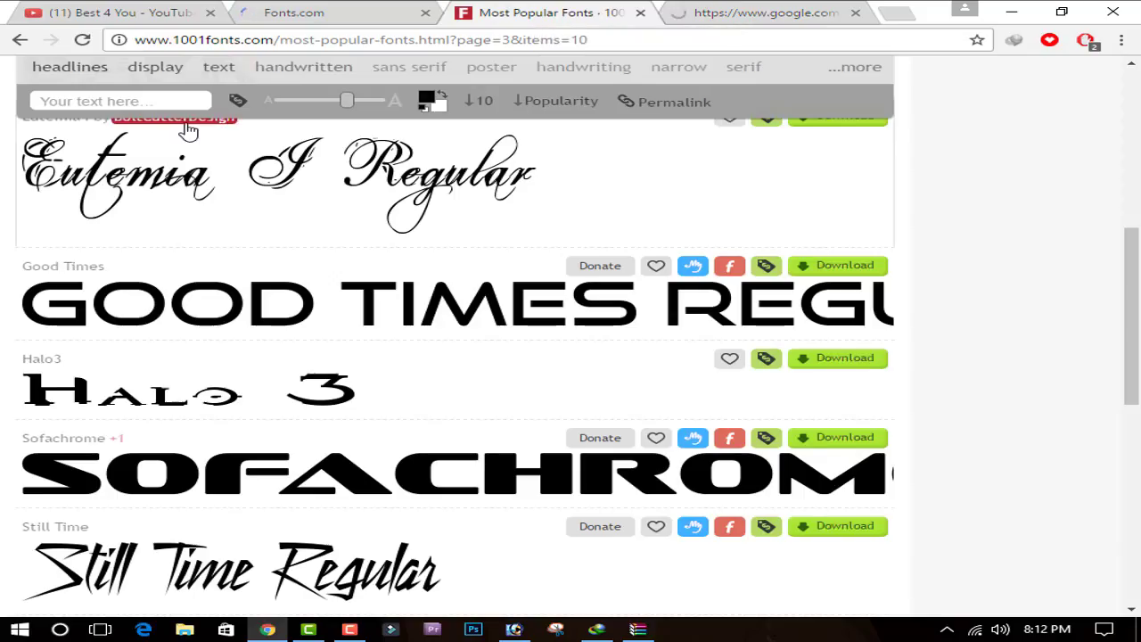
scroll(310, 335, down, 5)
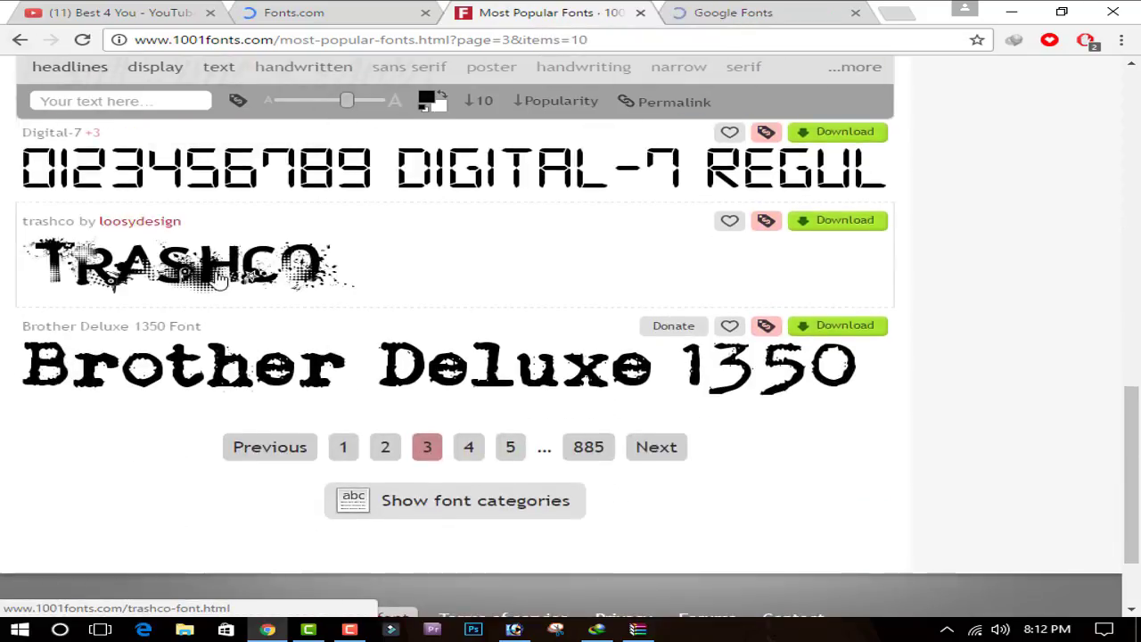
- Jump to page 885 of Most Popular Fonts, listing Zombies Station and Zona Armada
click(586, 451)
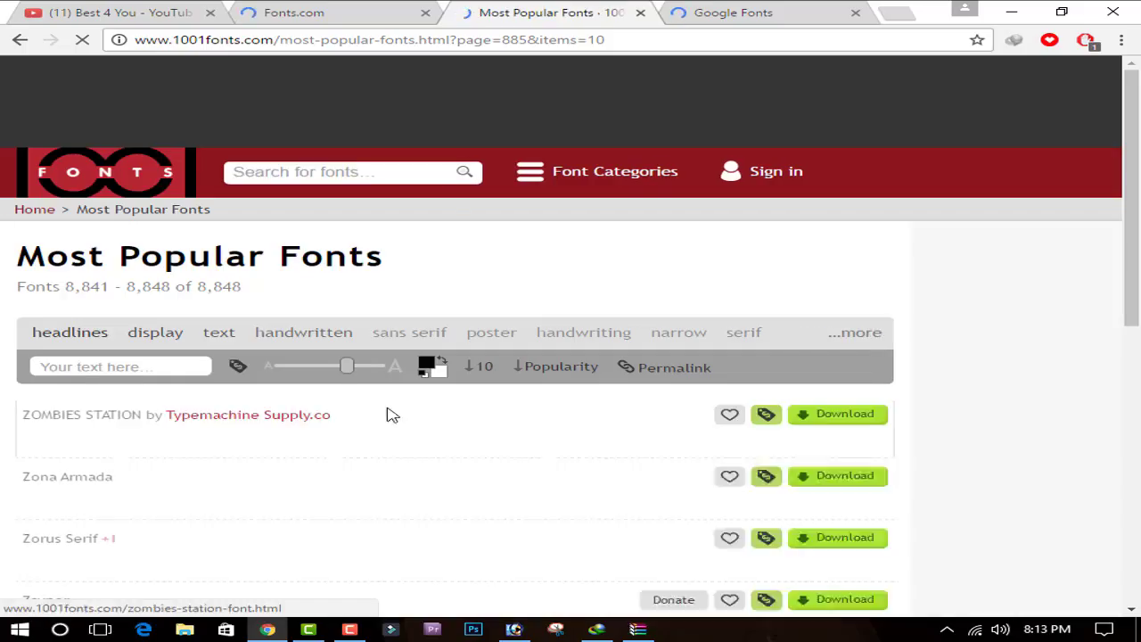
scroll(357, 393, down, 1)
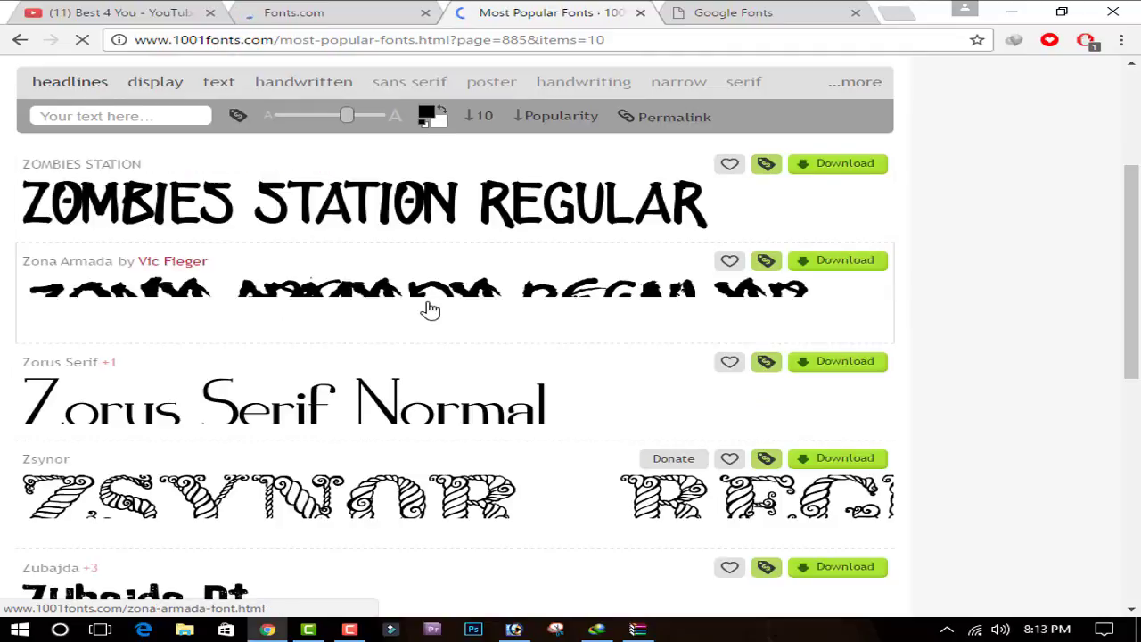
scroll(428, 311, down, 3)
scroll(419, 308, down, 1)
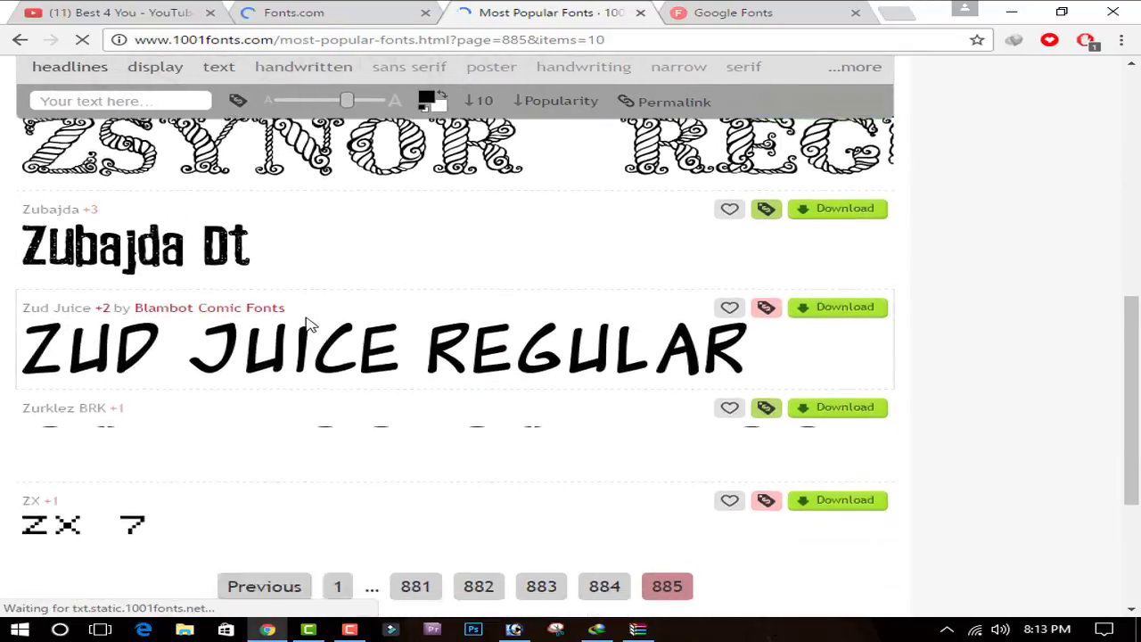
scroll(415, 333, down, 3)
scroll(362, 288, up, 1)
scroll(365, 318, up, 4)
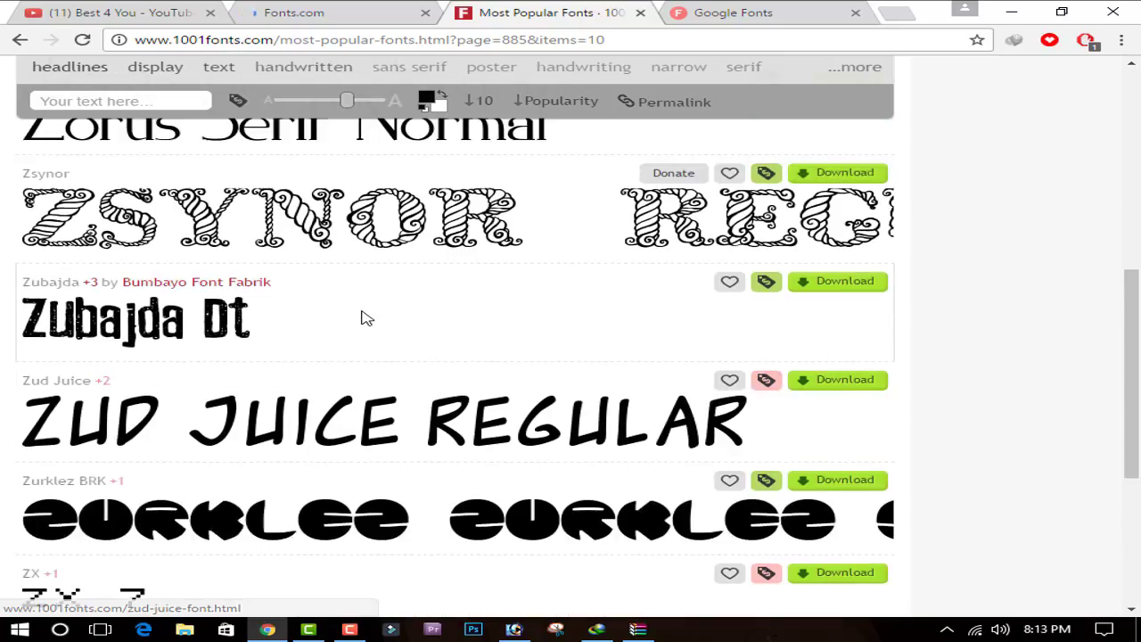
scroll(363, 323, up, 3)
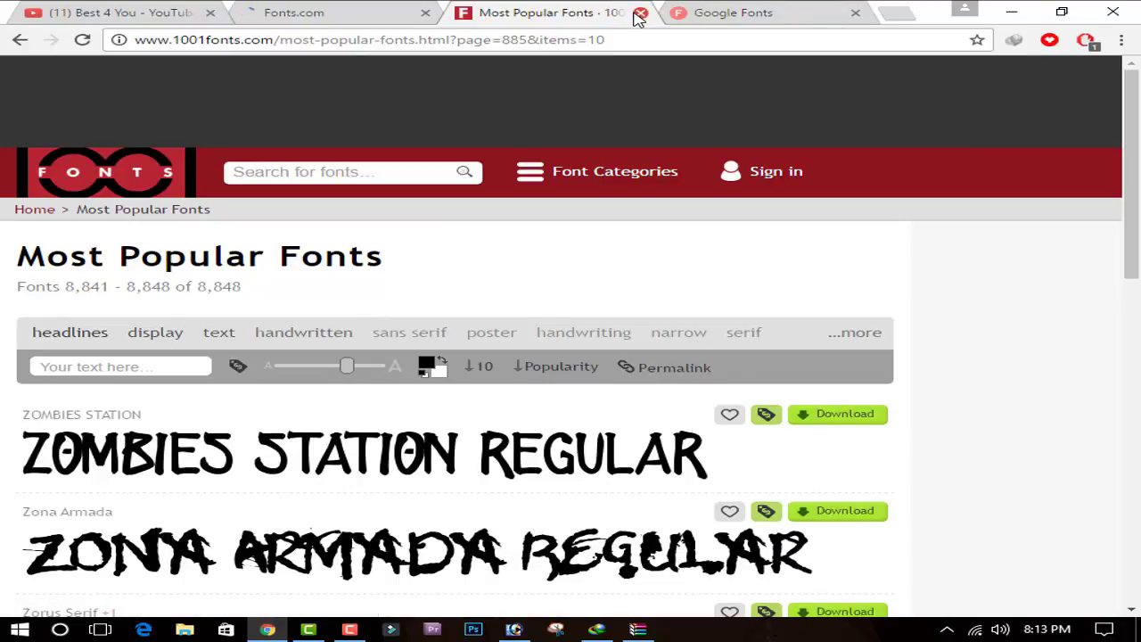
- Close the 1001 Fonts tab and enlarge the Google Fonts previews, UnifrakturCook to 66px
click(640, 14)
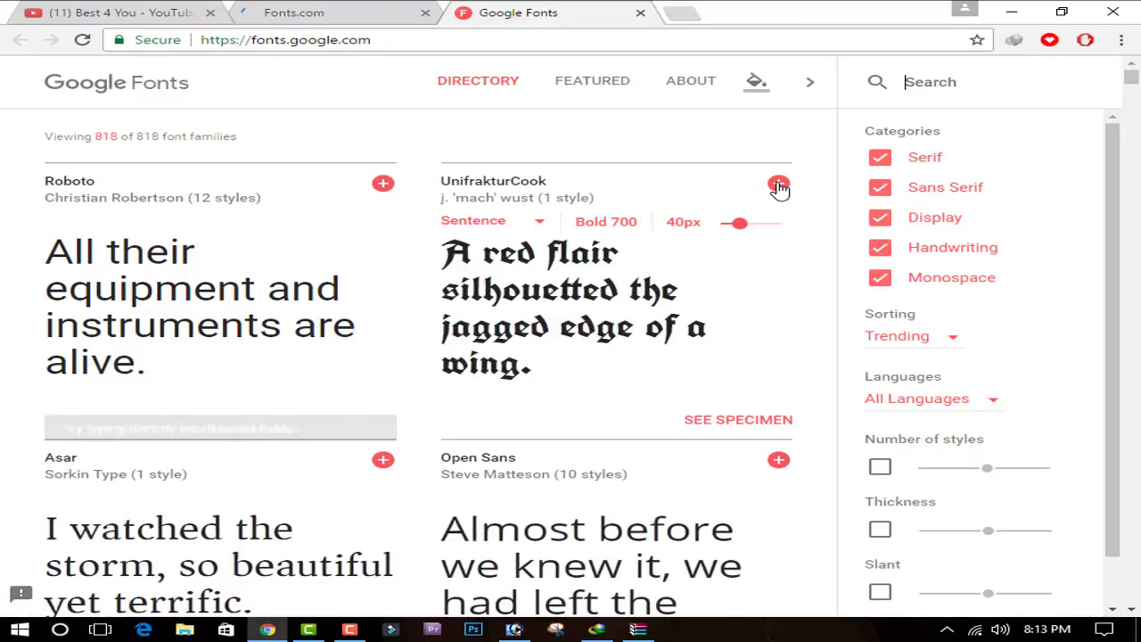
scroll(425, 390, down, 5)
scroll(425, 390, down, 4)
scroll(402, 375, down, 4)
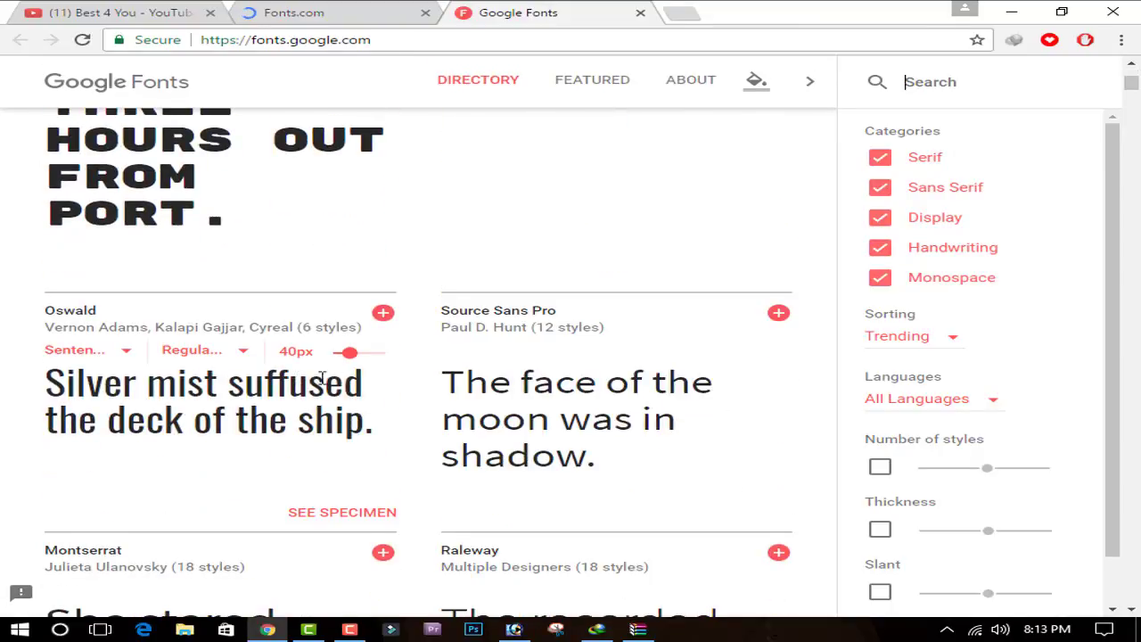
scroll(377, 367, up, 6)
scroll(365, 198, up, 6)
scroll(366, 198, up, 1)
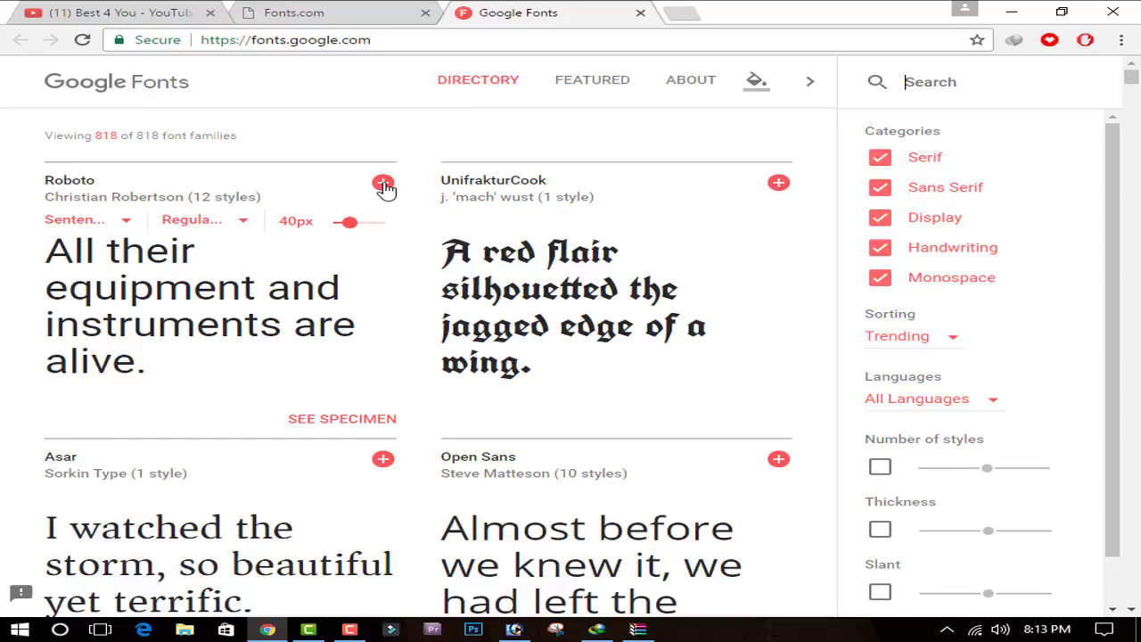
mouse_move(343, 232)
mouse_down()
mouse_move(388, 230)
mouse_move(350, 227)
mouse_move(363, 225)
mouse_up()
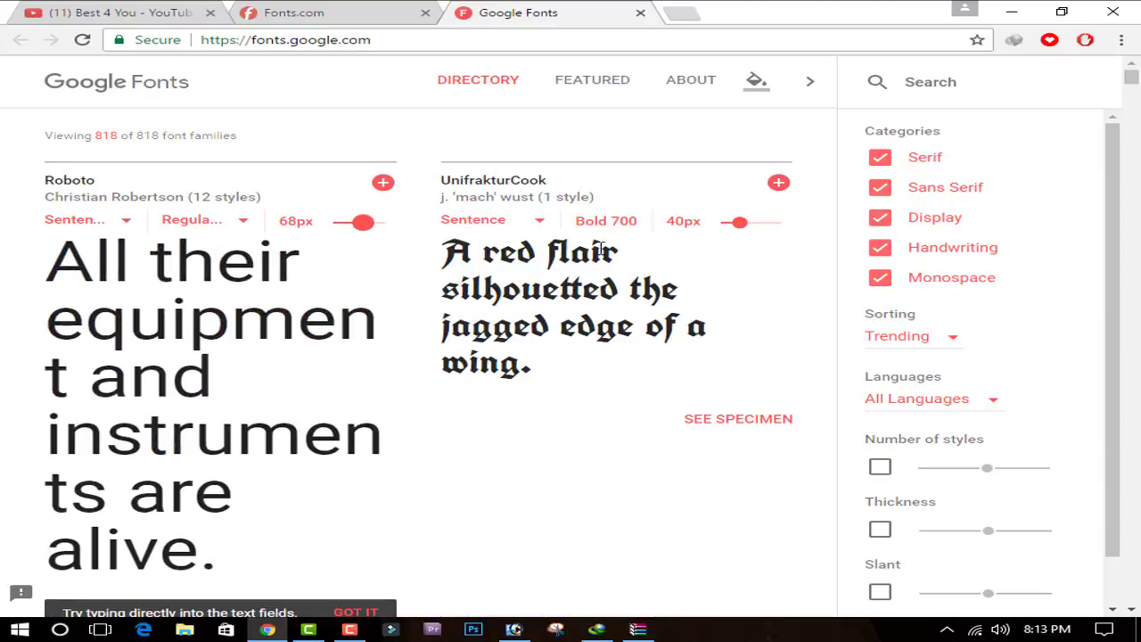
mouse_move(727, 229)
mouse_down()
mouse_move(763, 228)
mouse_move(755, 225)
mouse_up()
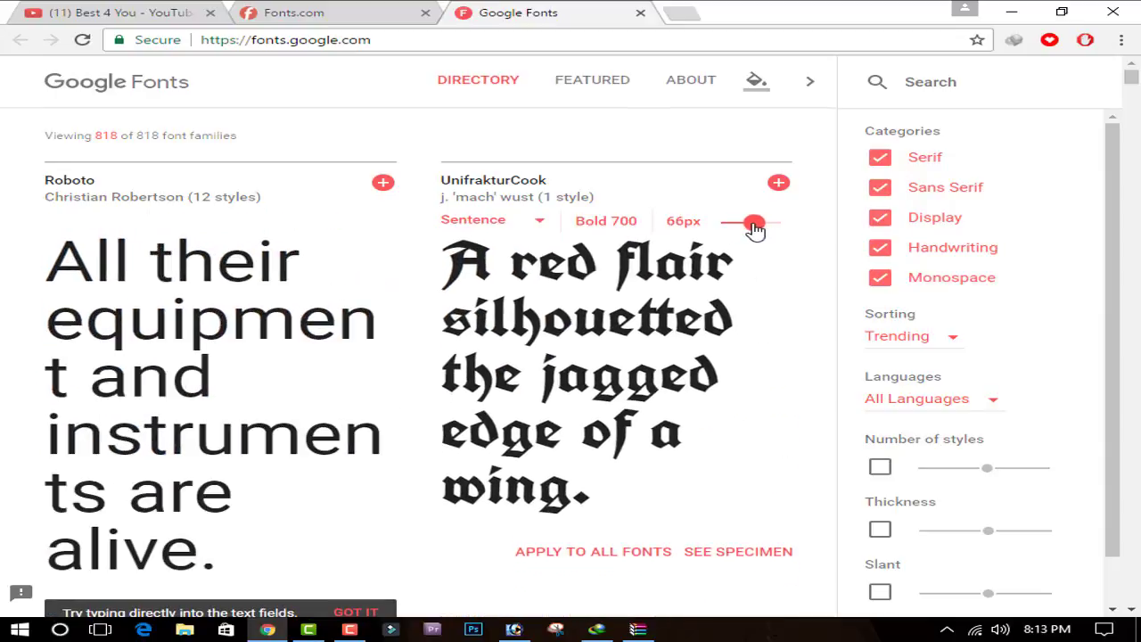
- Add Rubik Mono One to the selection and bring up its download options
scroll(558, 370, down, 5)
scroll(458, 283, down, 3)
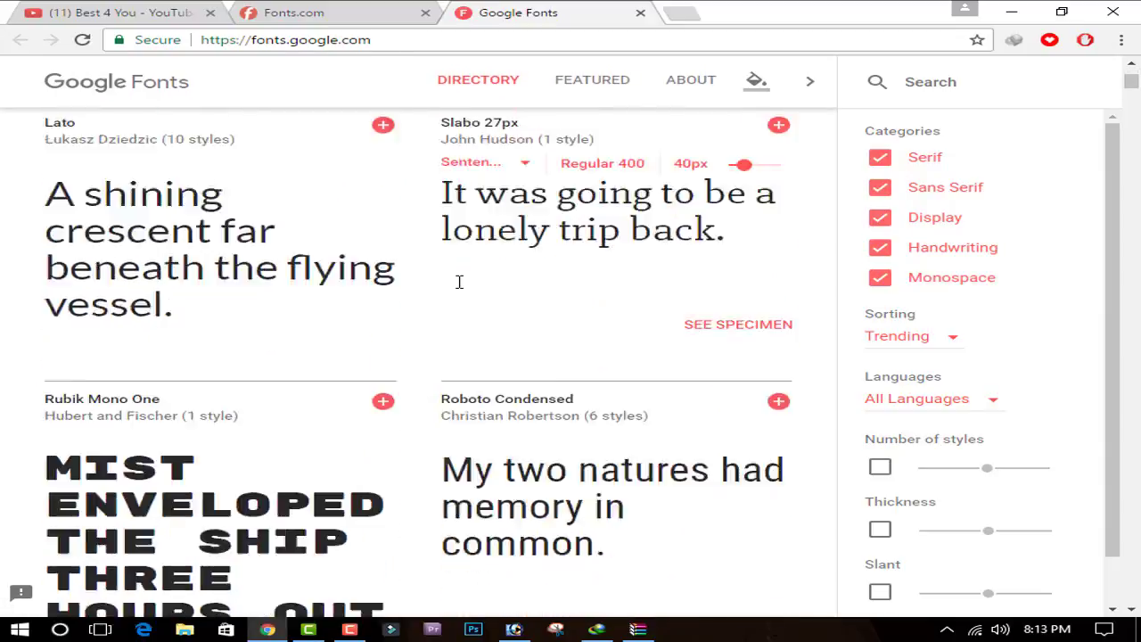
scroll(337, 286, down, 4)
scroll(337, 285, up, 6)
scroll(543, 301, up, 5)
scroll(433, 303, down, 9)
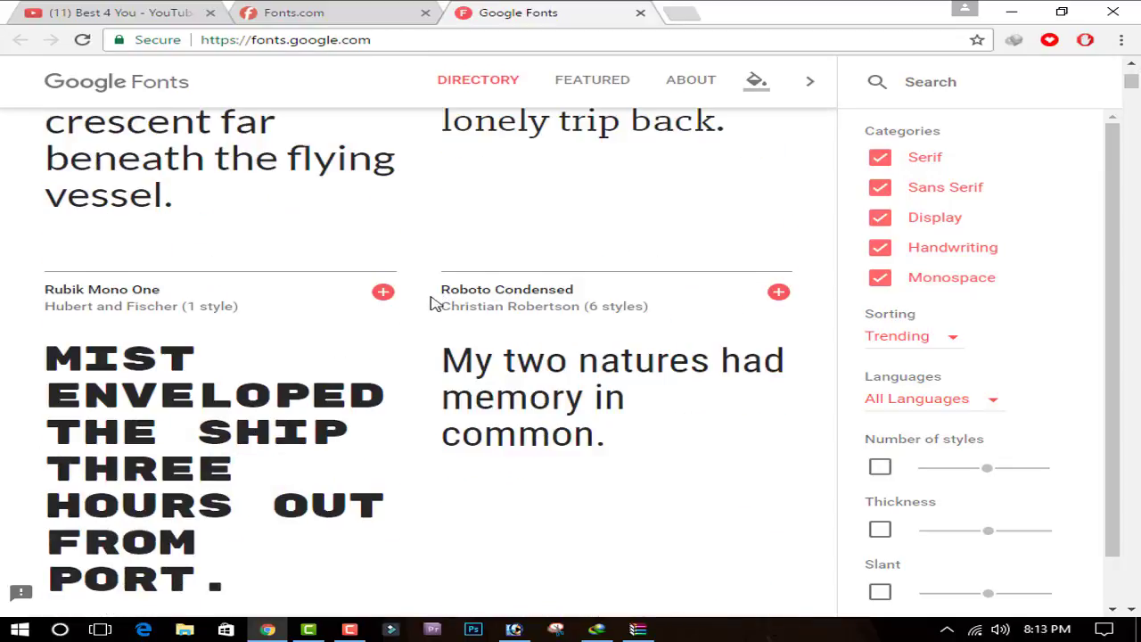
scroll(91, 304, down, 1)
scroll(90, 303, down, 1)
click(383, 128)
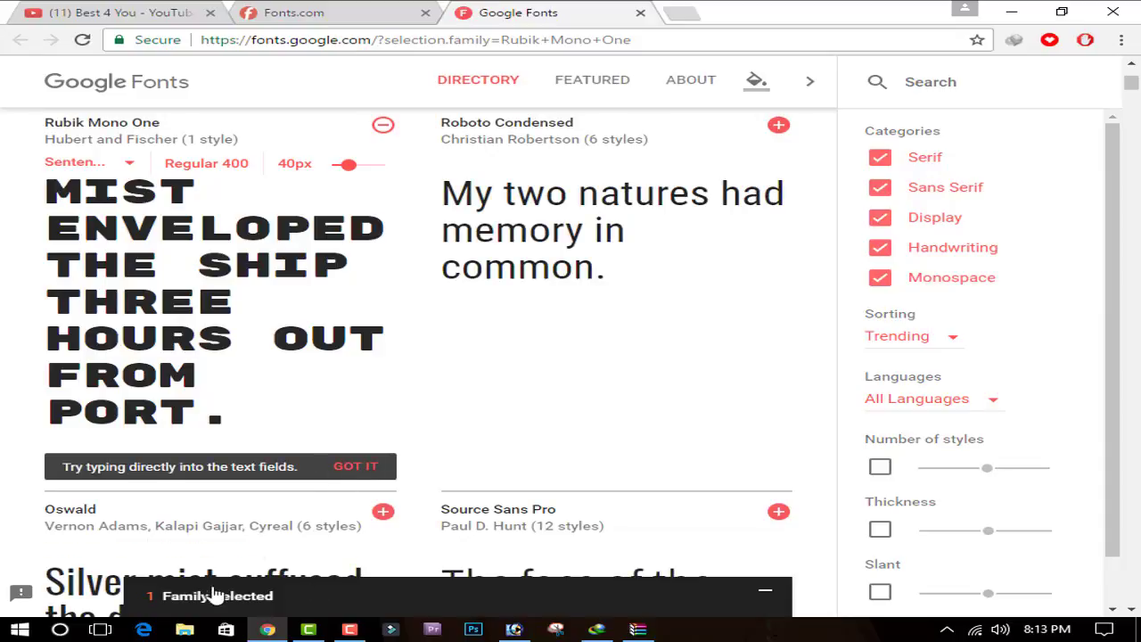
click(198, 603)
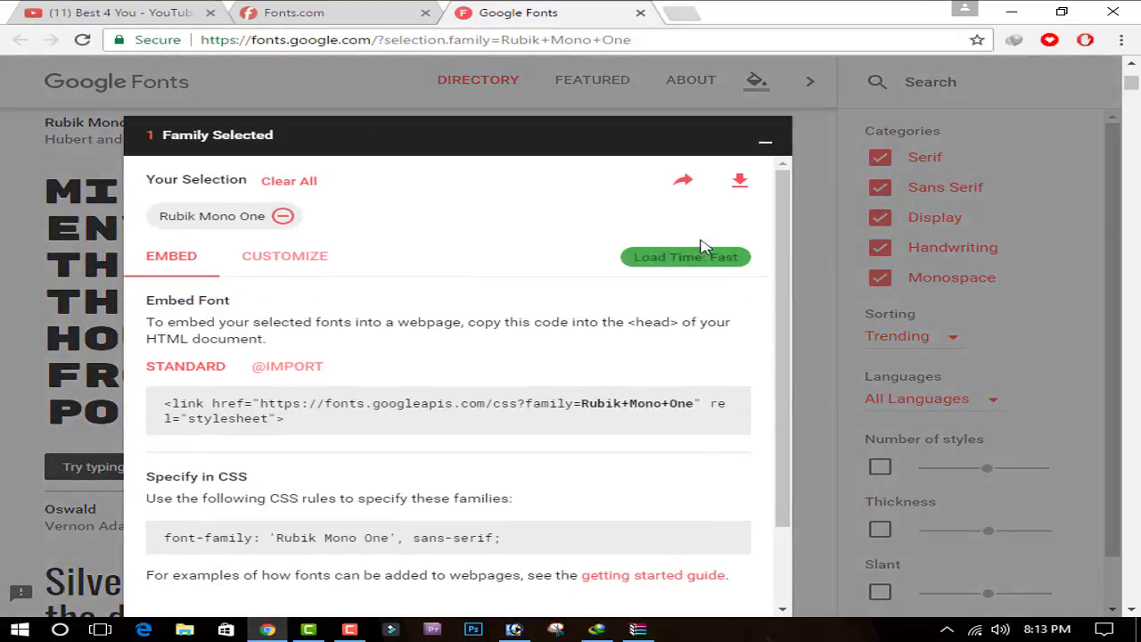
click(733, 185)
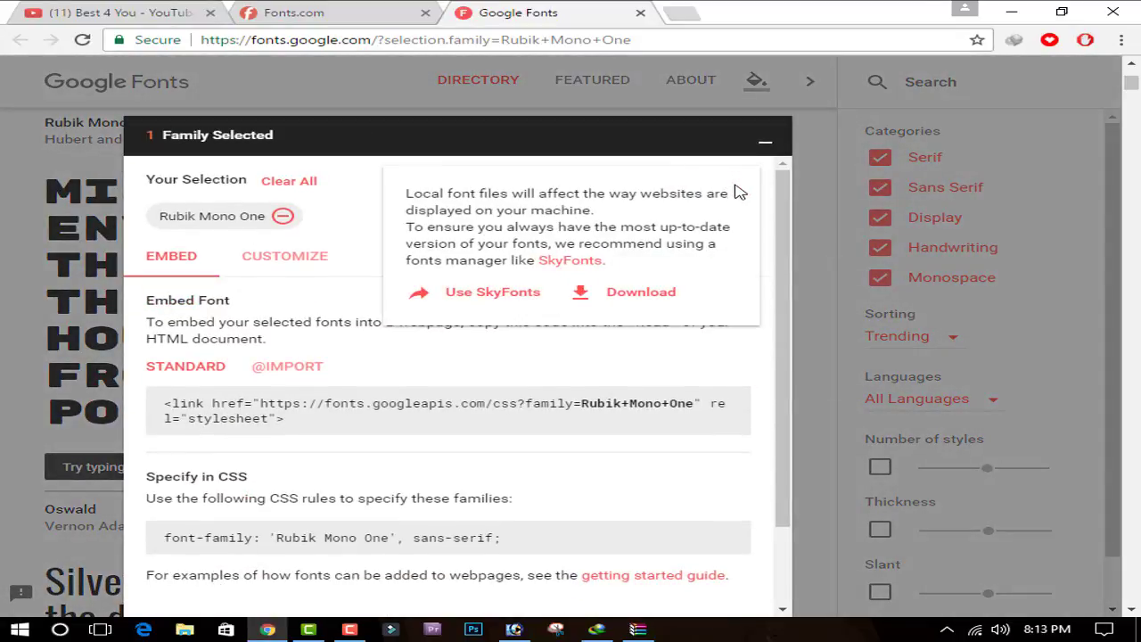
- Download Rubik_Mono_One.zip through IDM and open it in WinRAR
click(627, 294)
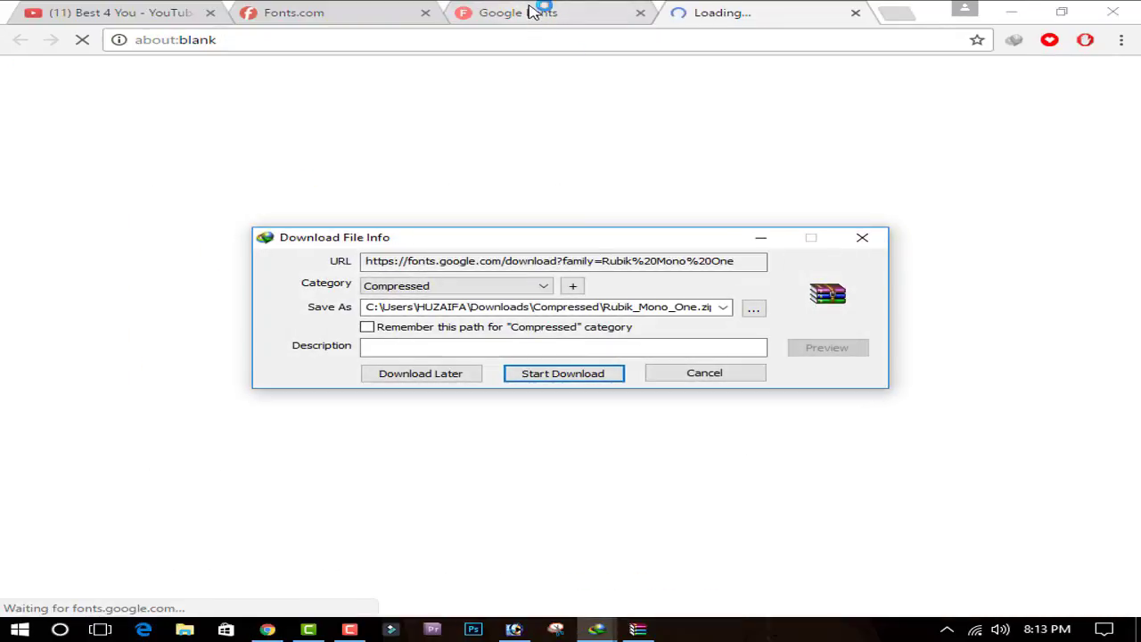
click(577, 375)
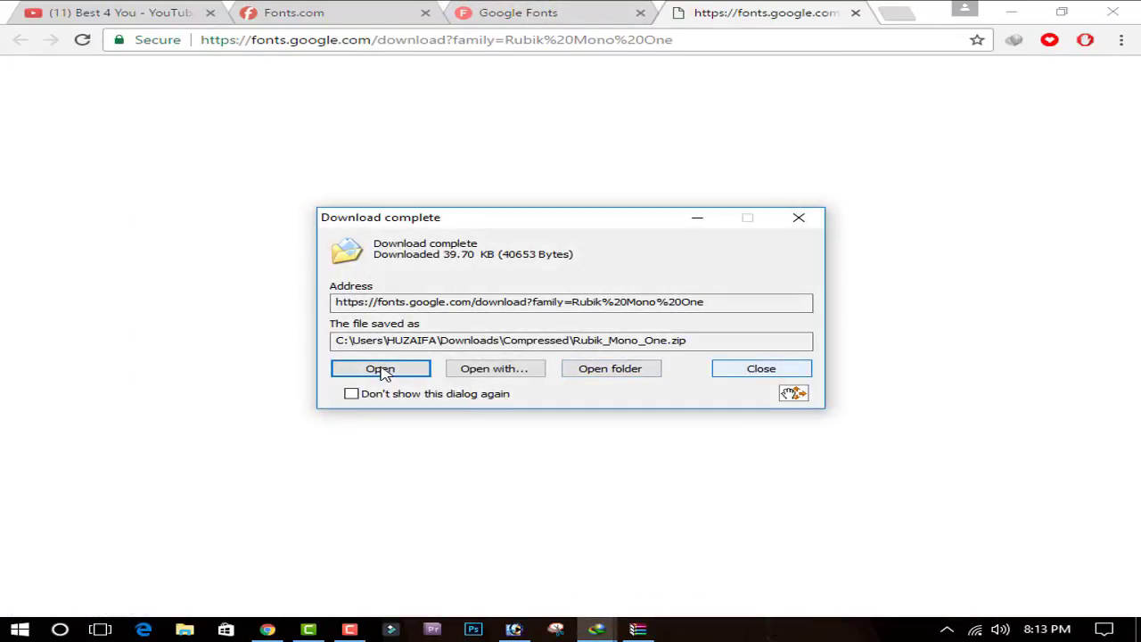
click(382, 371)
- Install the Rubik Mono One font, then close the preview and archive windows
drag(222, 271, 529, 285)
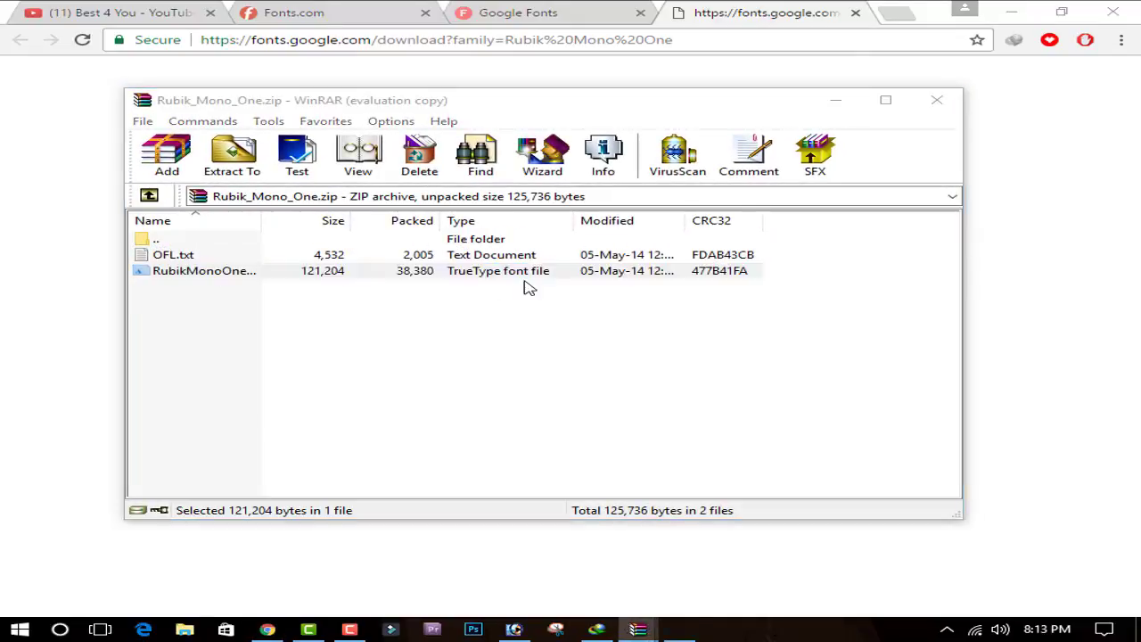
click(325, 156)
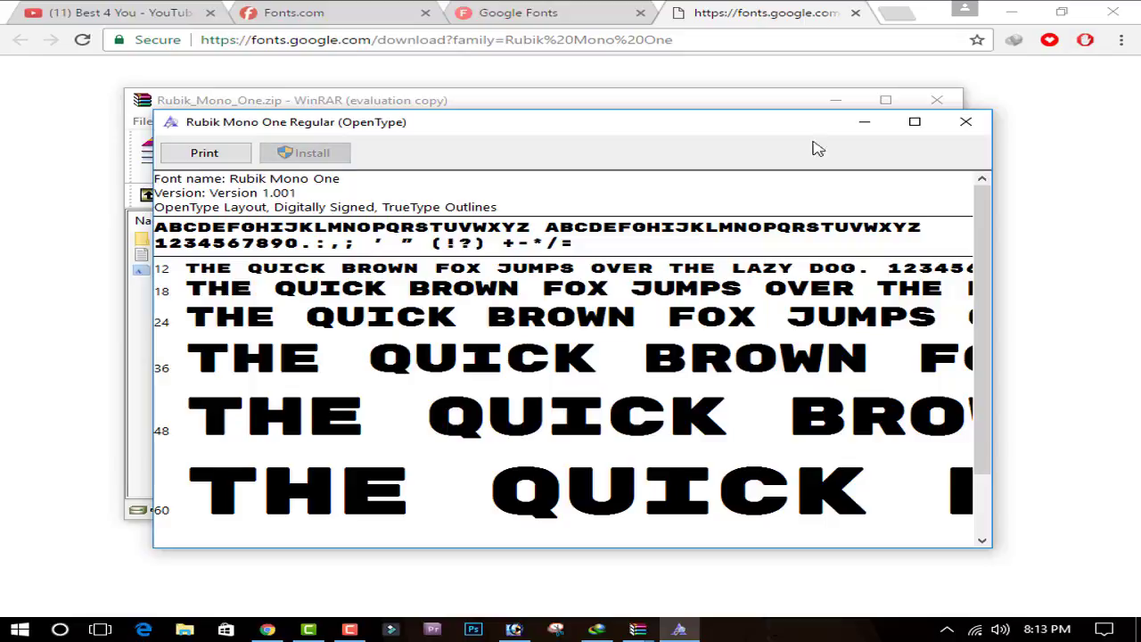
click(966, 122)
click(936, 100)
- Back on Google Fonts, collapse the selection panel and scroll down to Covered By Your Grace
click(512, 13)
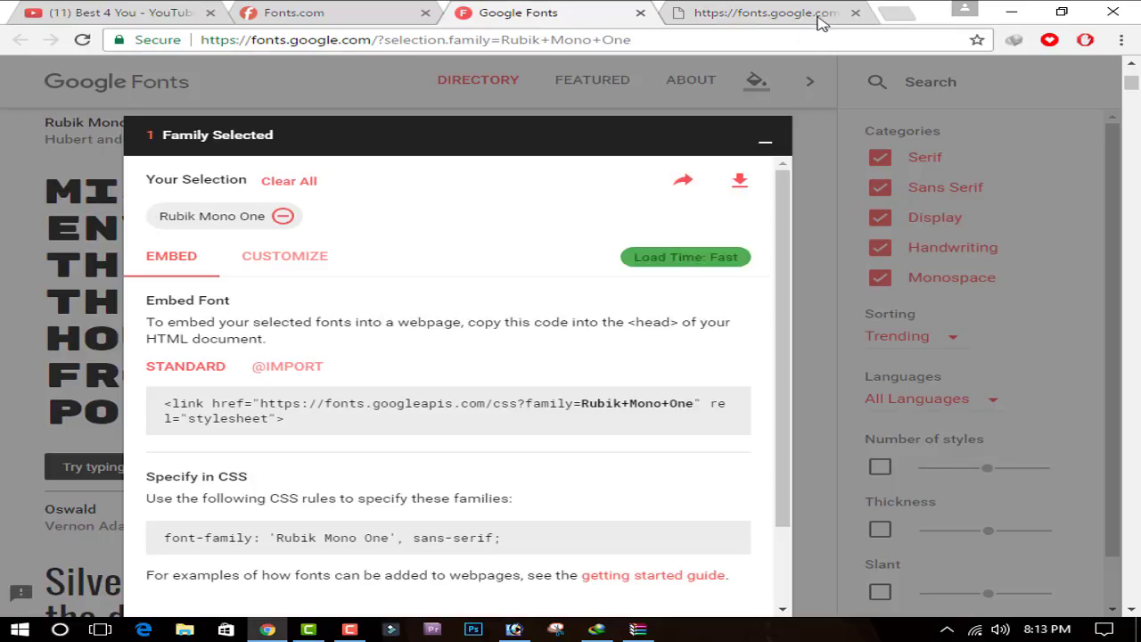
click(765, 141)
scroll(508, 339, down, 5)
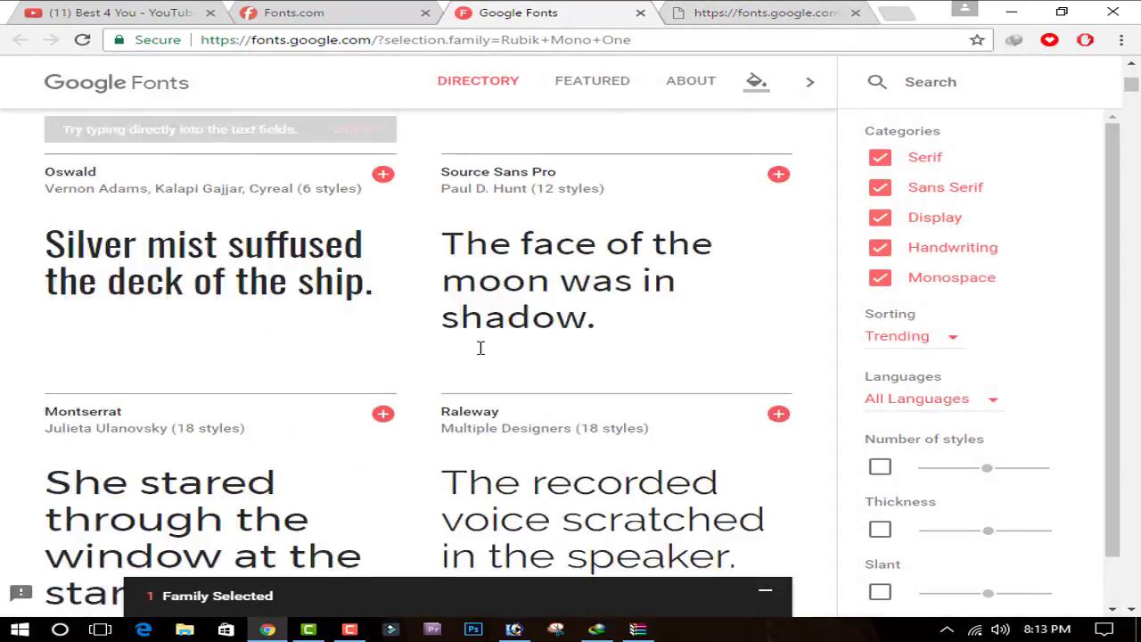
scroll(477, 352, down, 3)
scroll(275, 325, down, 3)
scroll(278, 327, down, 4)
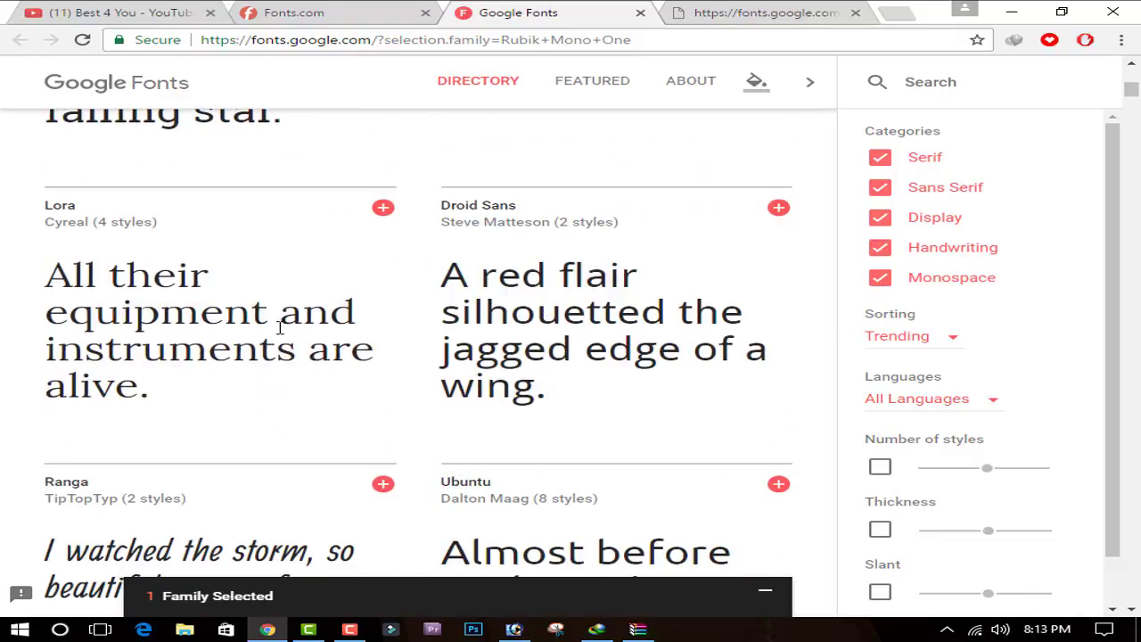
scroll(279, 326, down, 2)
scroll(279, 327, down, 3)
scroll(279, 326, down, 5)
scroll(279, 326, down, 5)
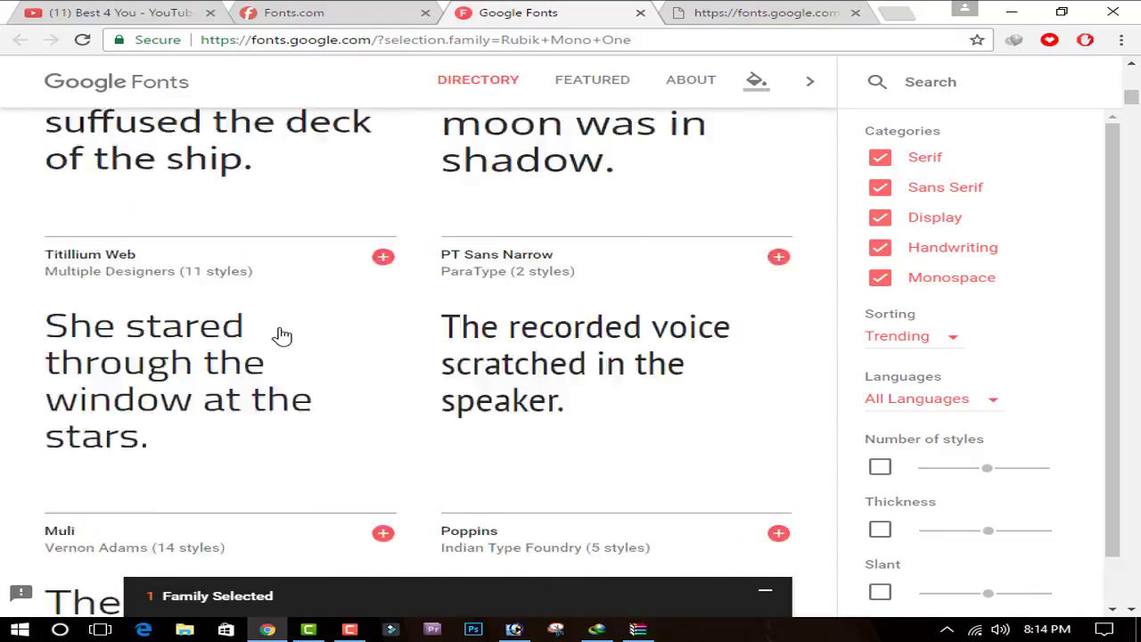
scroll(280, 331, down, 3)
scroll(279, 330, down, 5)
scroll(279, 328, down, 5)
scroll(279, 331, down, 6)
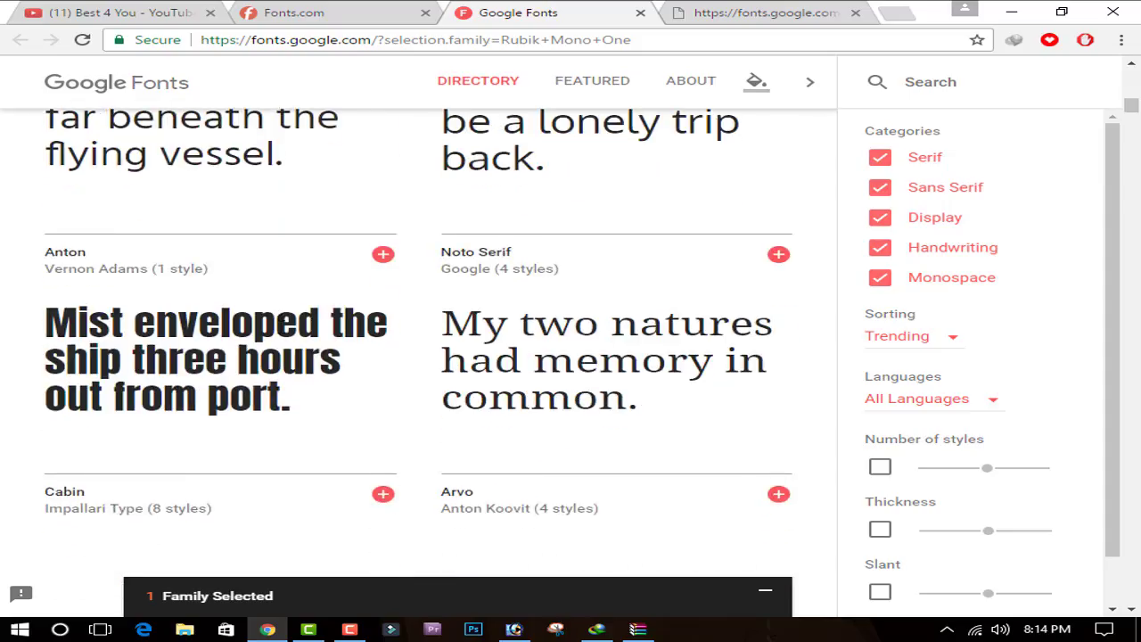
scroll(279, 331, down, 4)
scroll(280, 327, down, 3)
scroll(280, 326, down, 1)
scroll(282, 334, down, 2)
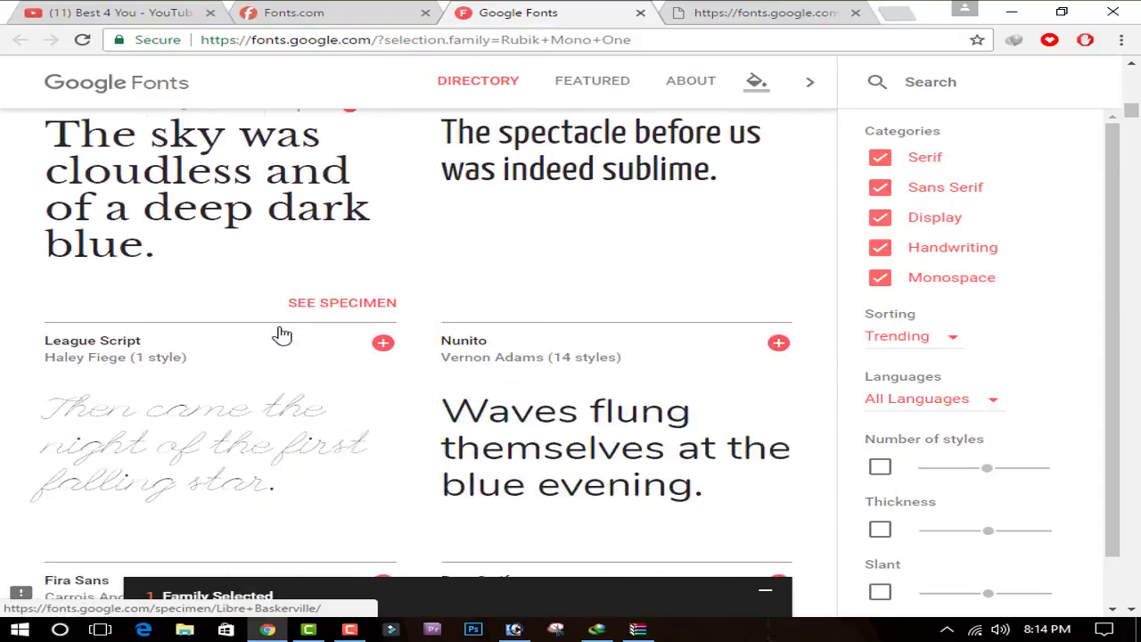
scroll(281, 334, down, 3)
scroll(282, 334, down, 5)
scroll(277, 329, down, 5)
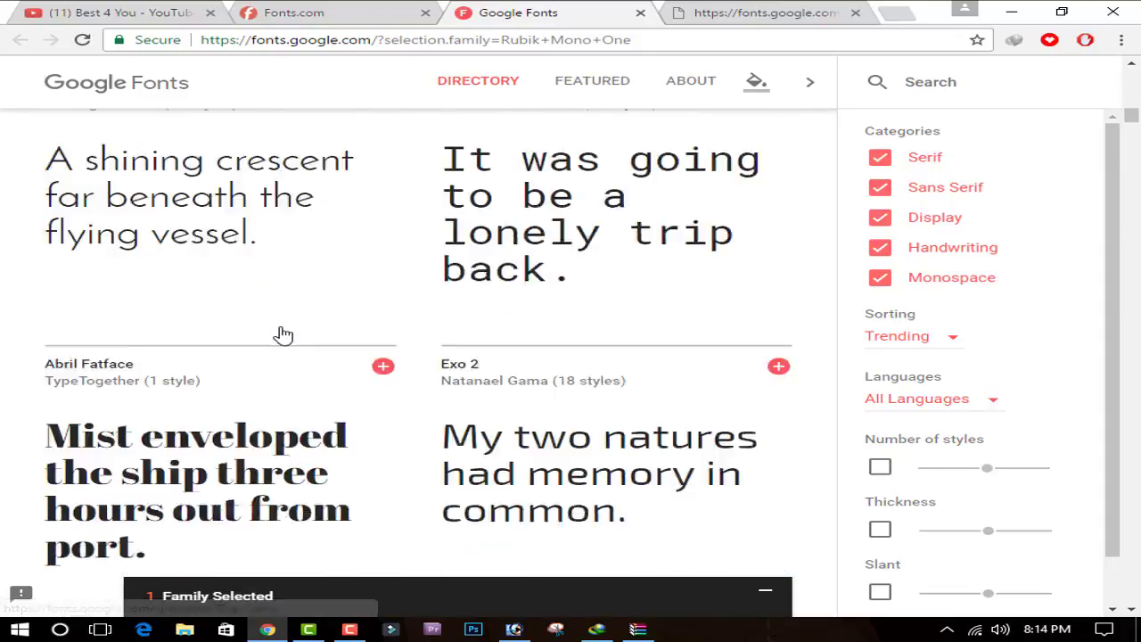
scroll(282, 333, down, 2)
scroll(282, 333, down, 3)
scroll(282, 327, down, 2)
scroll(282, 327, down, 2)
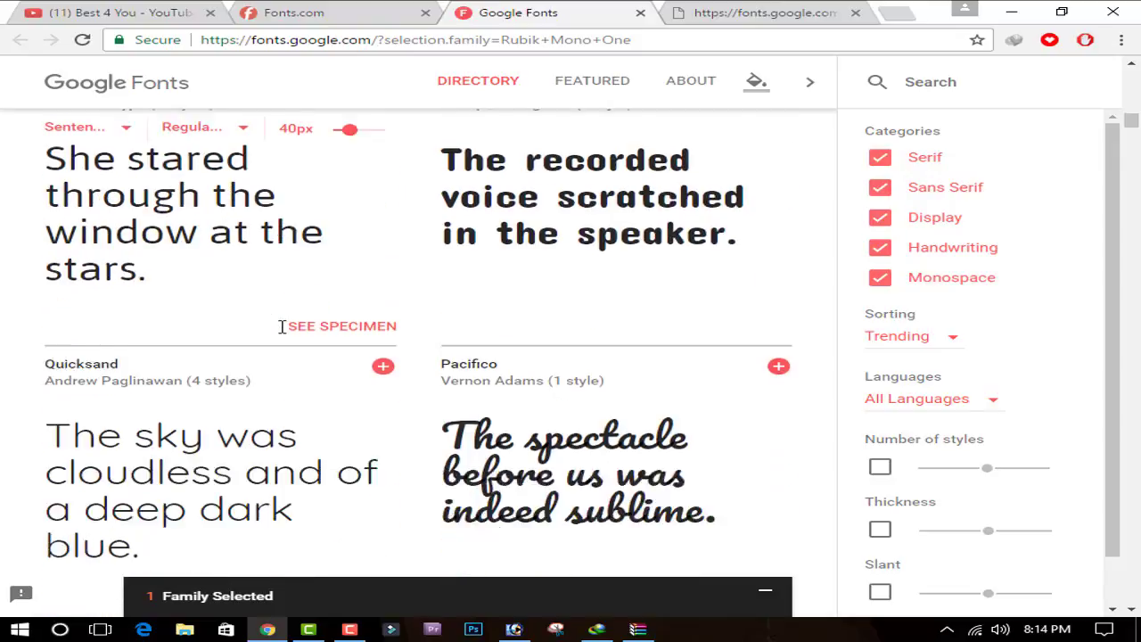
scroll(282, 326, down, 1)
scroll(282, 326, down, 2)
scroll(282, 327, down, 3)
scroll(282, 328, down, 4)
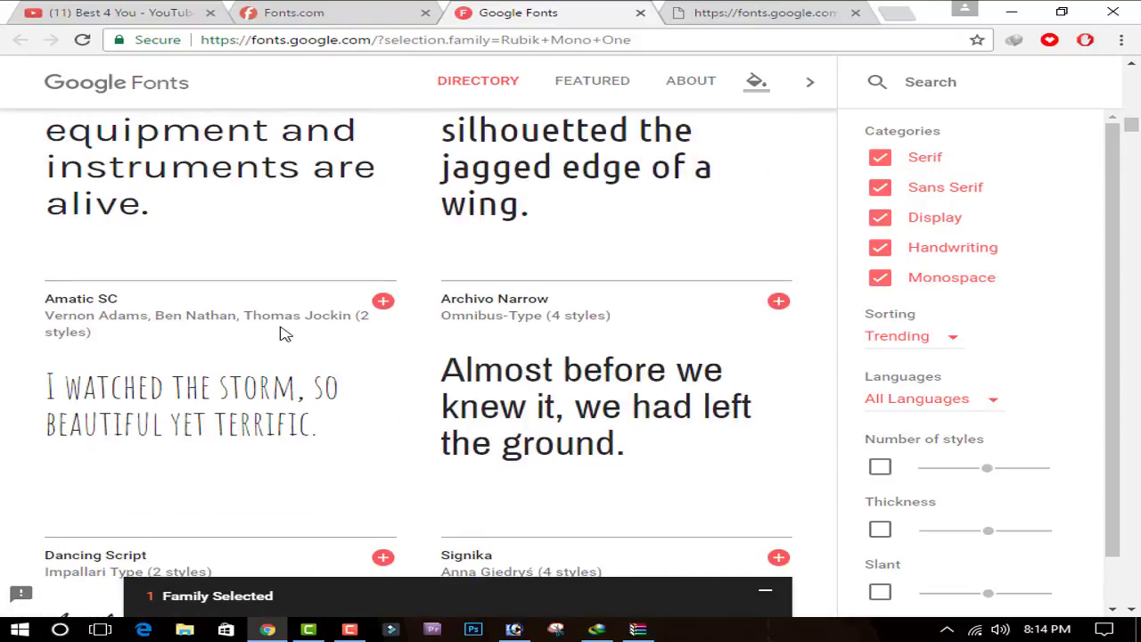
scroll(282, 330, down, 4)
scroll(283, 332, down, 5)
scroll(284, 333, down, 5)
scroll(280, 327, down, 5)
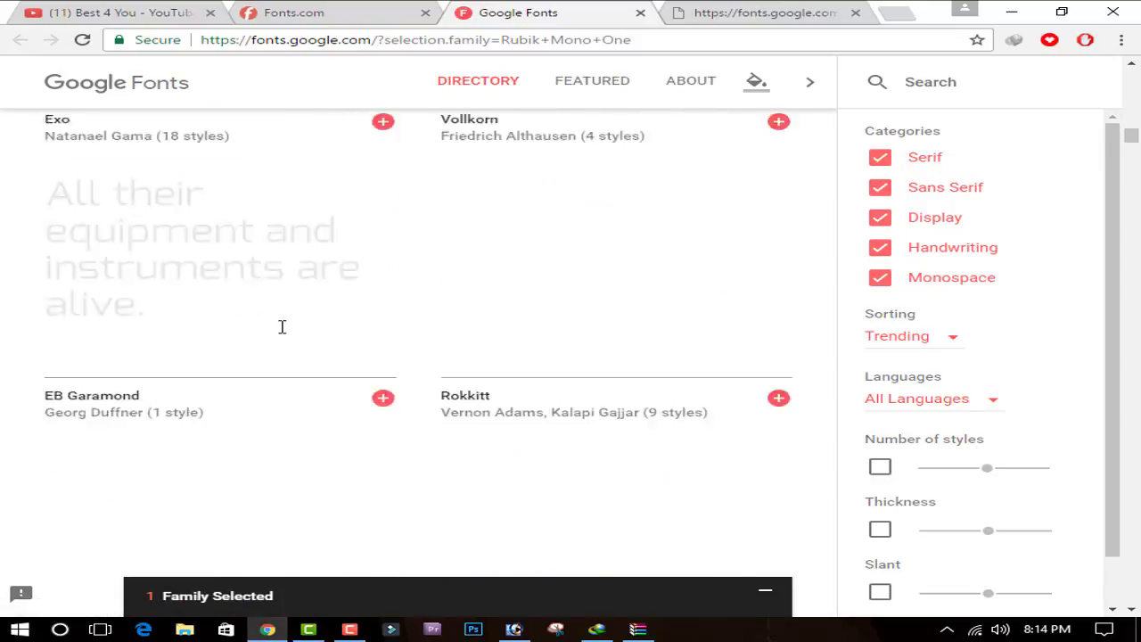
scroll(280, 326, down, 5)
scroll(281, 334, down, 5)
scroll(281, 333, down, 5)
scroll(280, 331, down, 5)
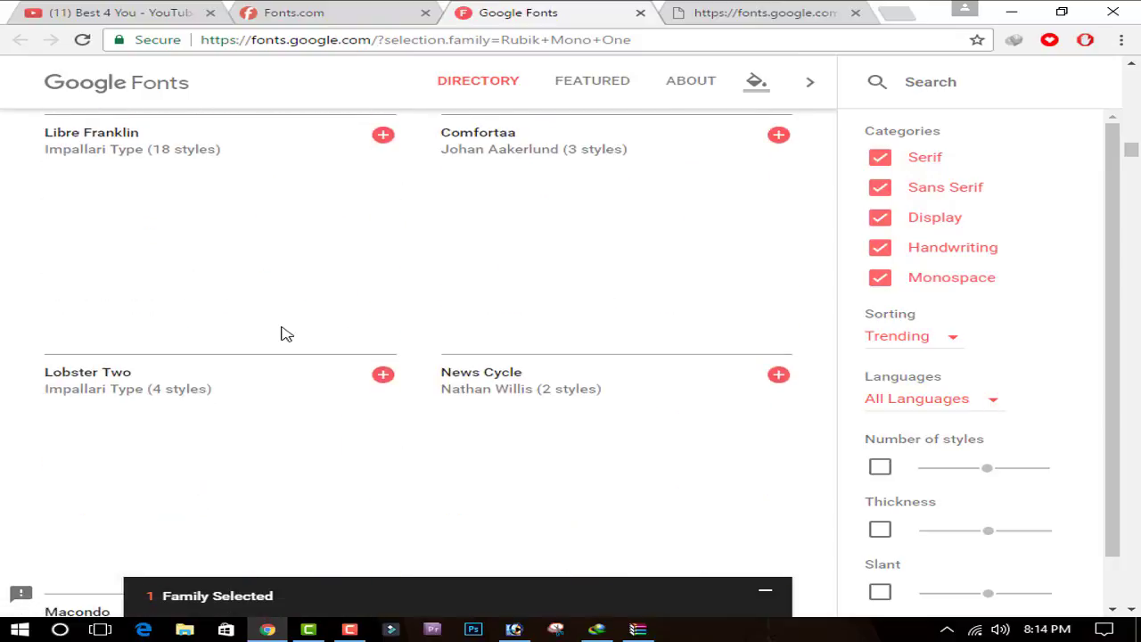
scroll(281, 330, down, 5)
scroll(284, 332, down, 5)
scroll(283, 328, down, 5)
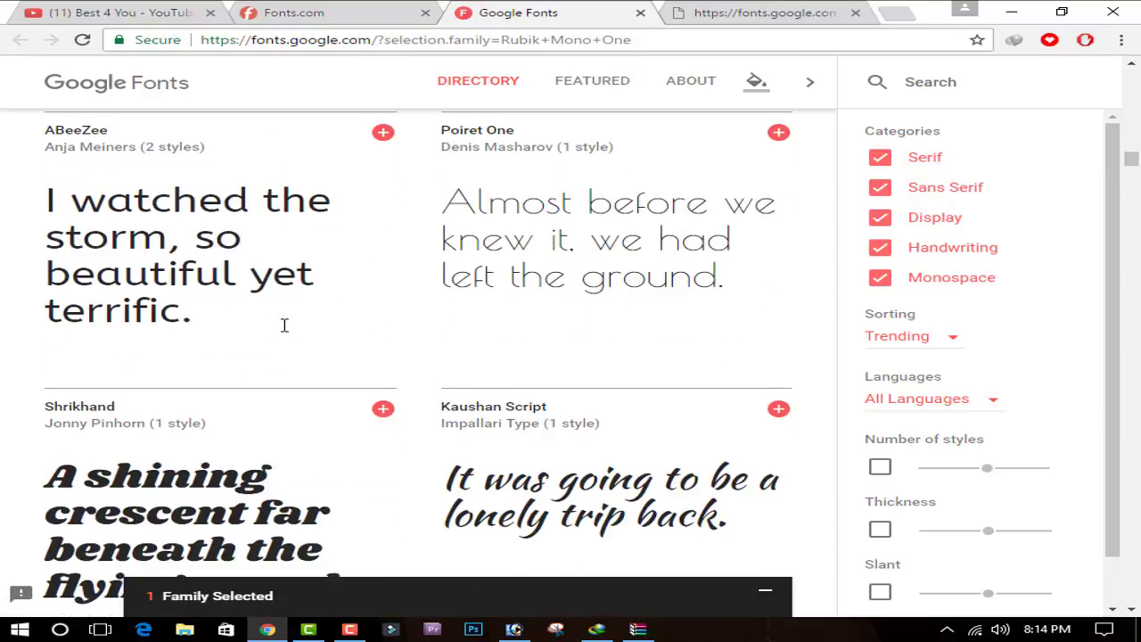
scroll(283, 326, down, 5)
scroll(284, 325, up, 5)
scroll(284, 327, down, 5)
scroll(284, 327, down, 5)
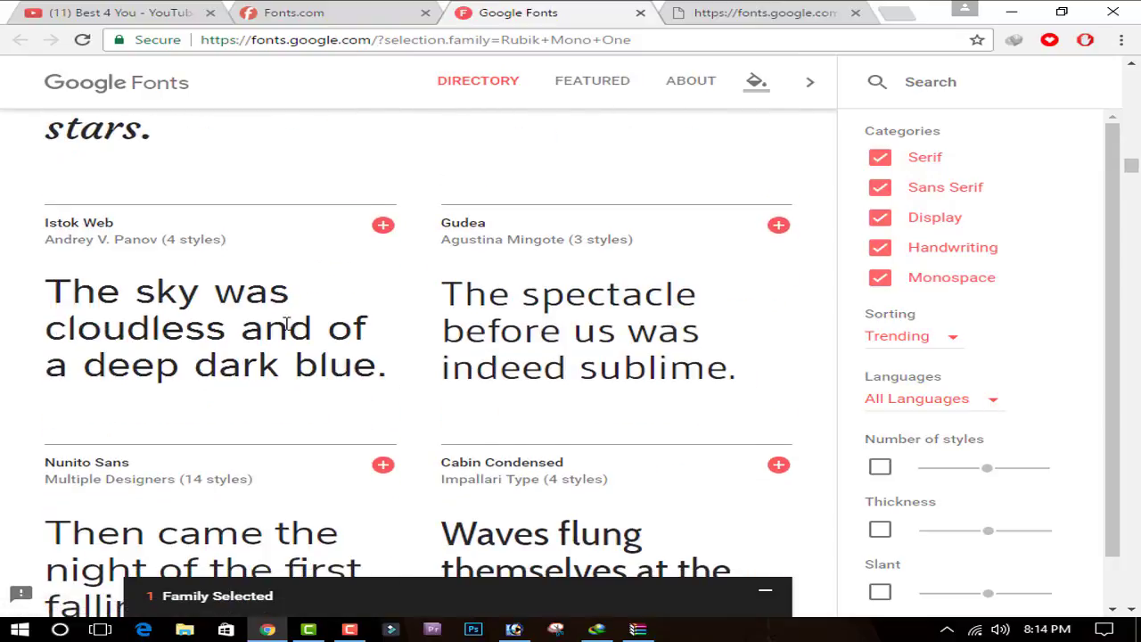
scroll(285, 325, down, 5)
scroll(287, 322, down, 5)
scroll(288, 323, down, 5)
scroll(288, 322, down, 5)
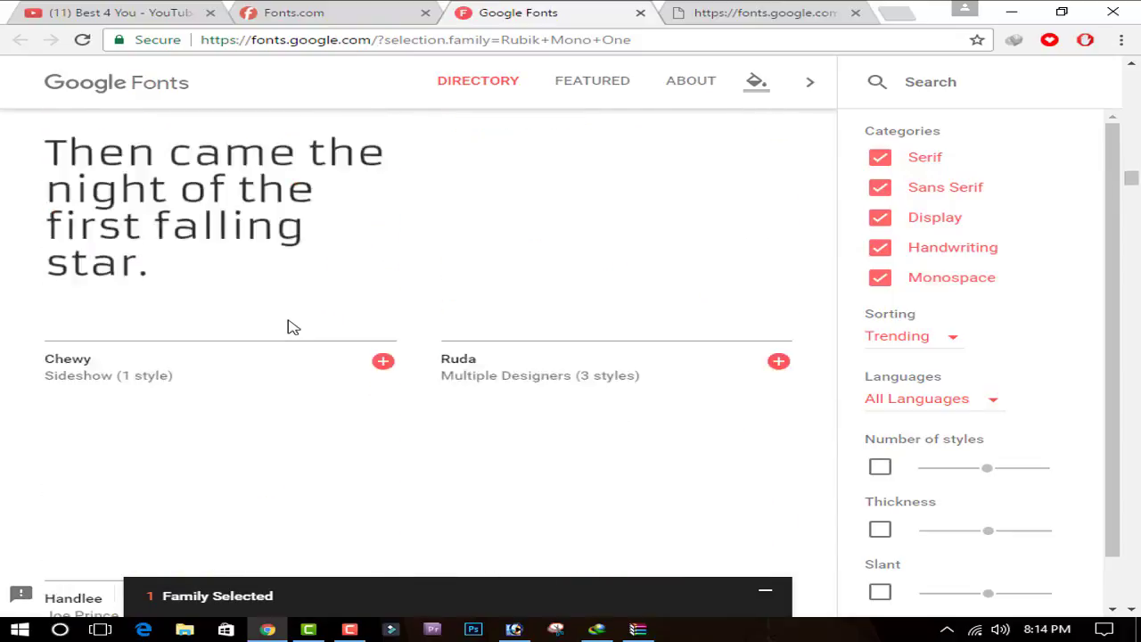
scroll(288, 323, down, 3)
scroll(288, 321, up, 3)
scroll(290, 321, down, 4)
scroll(667, 348, up, 4)
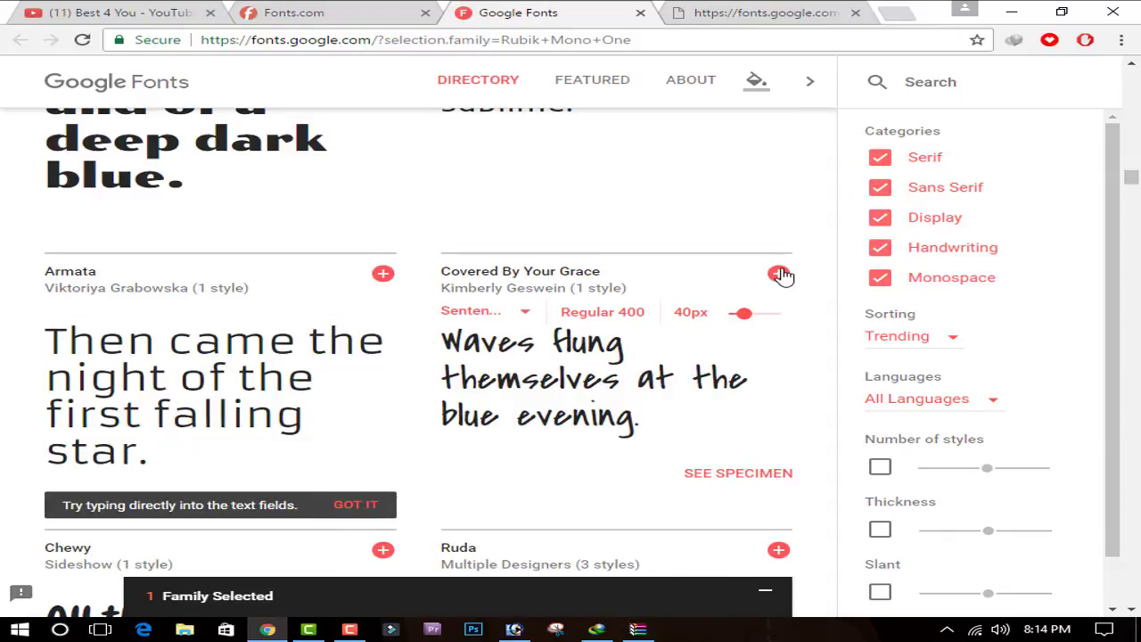
- Add Covered By Your Grace alongside Rubik Mono One and download both as fonts.zip
click(779, 275)
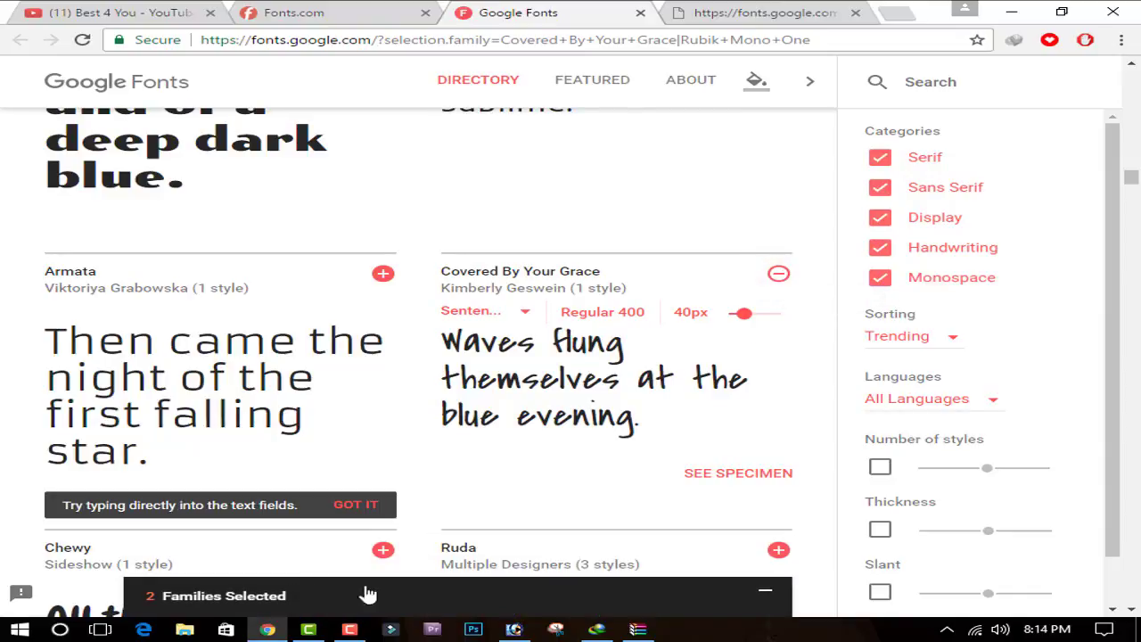
click(767, 596)
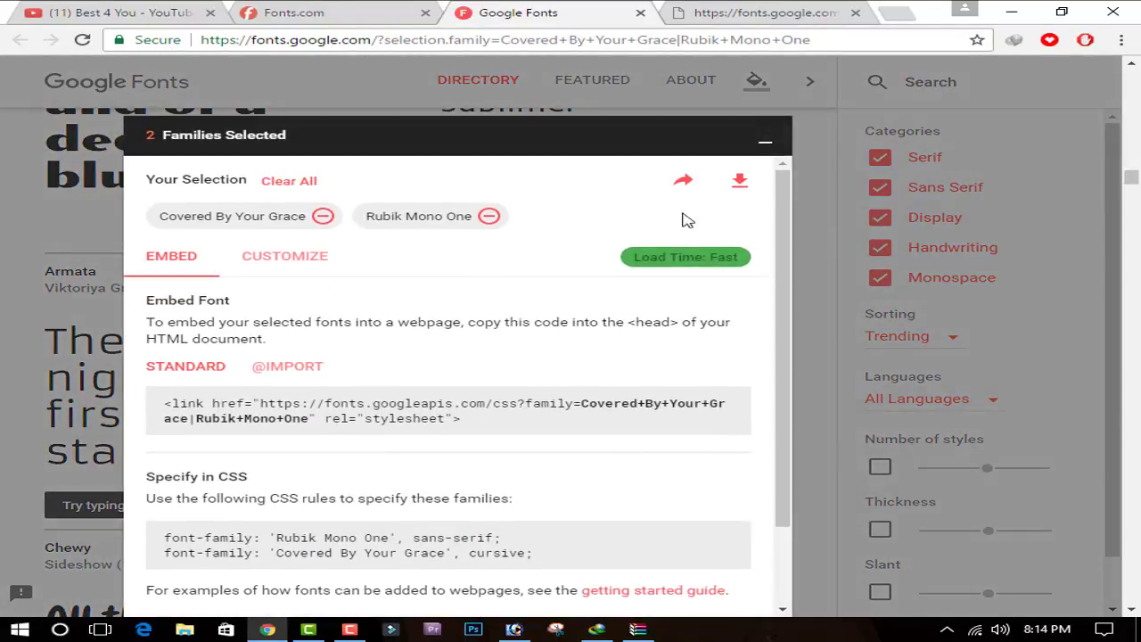
scroll(292, 275, down, 3)
scroll(268, 285, up, 3)
scroll(228, 306, down, 2)
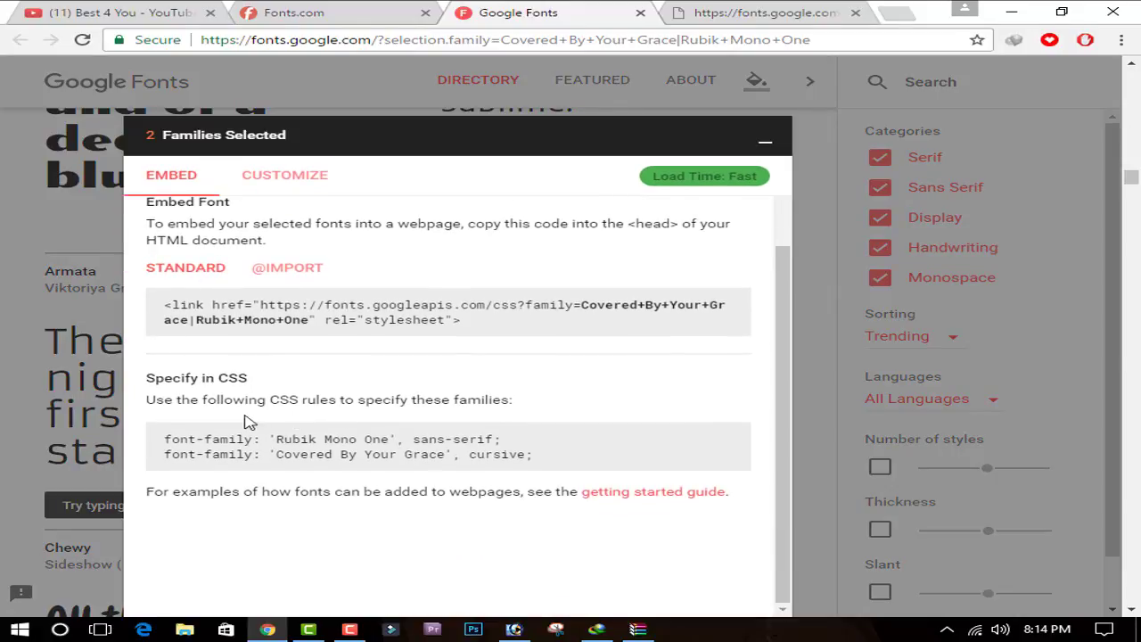
scroll(384, 379, up, 2)
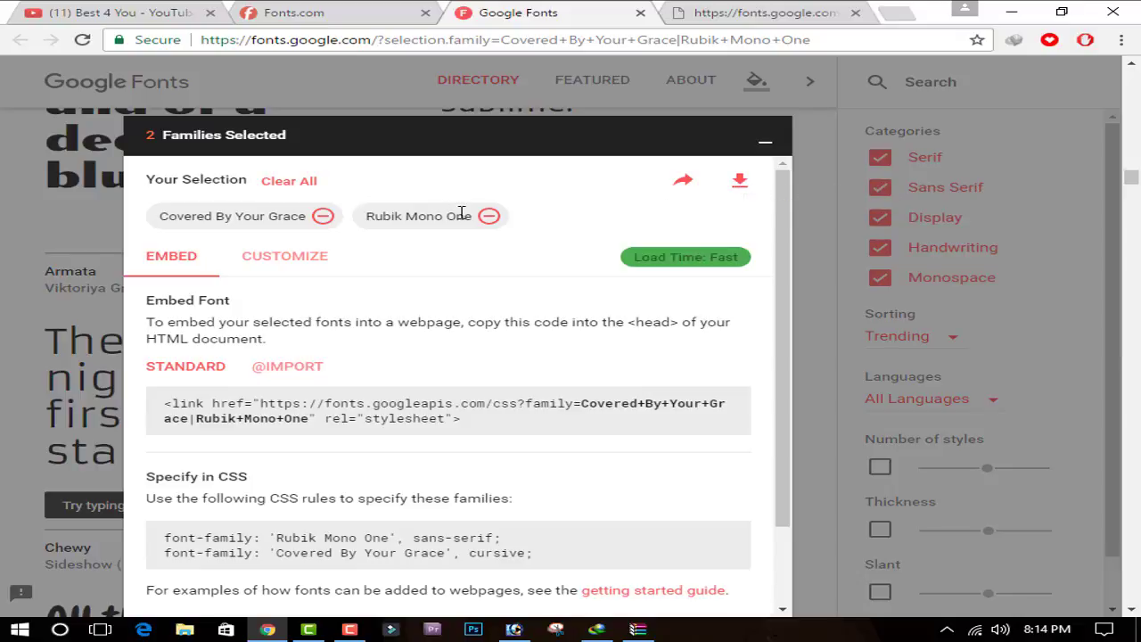
click(725, 186)
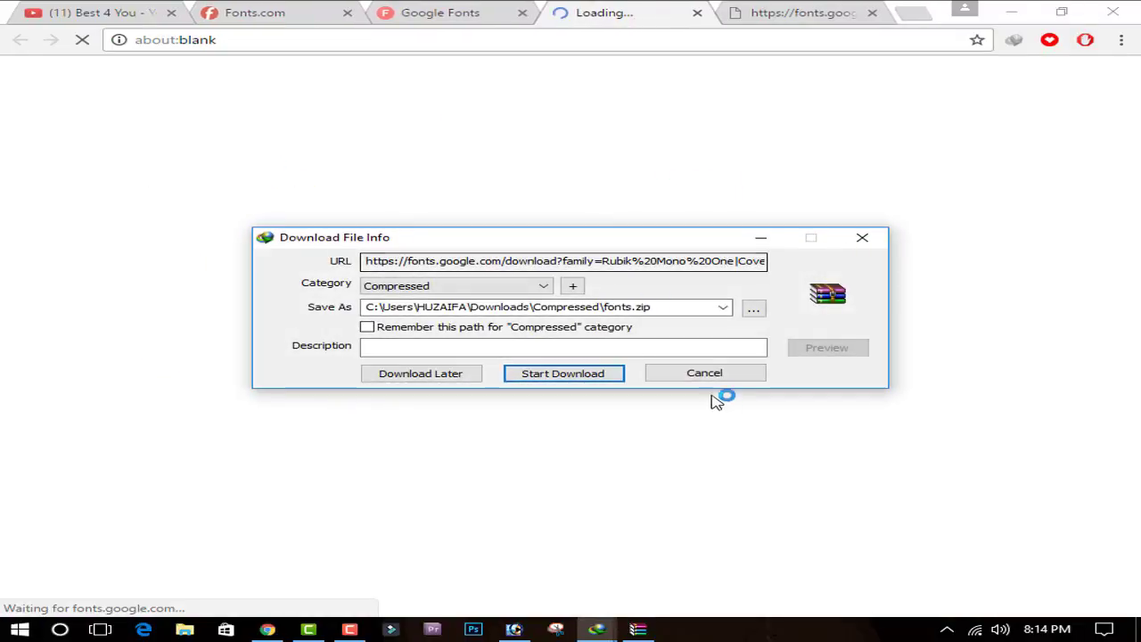
- Download fonts.zip and install Covered By Your Grace from its folder in WinRAR
click(571, 375)
click(406, 371)
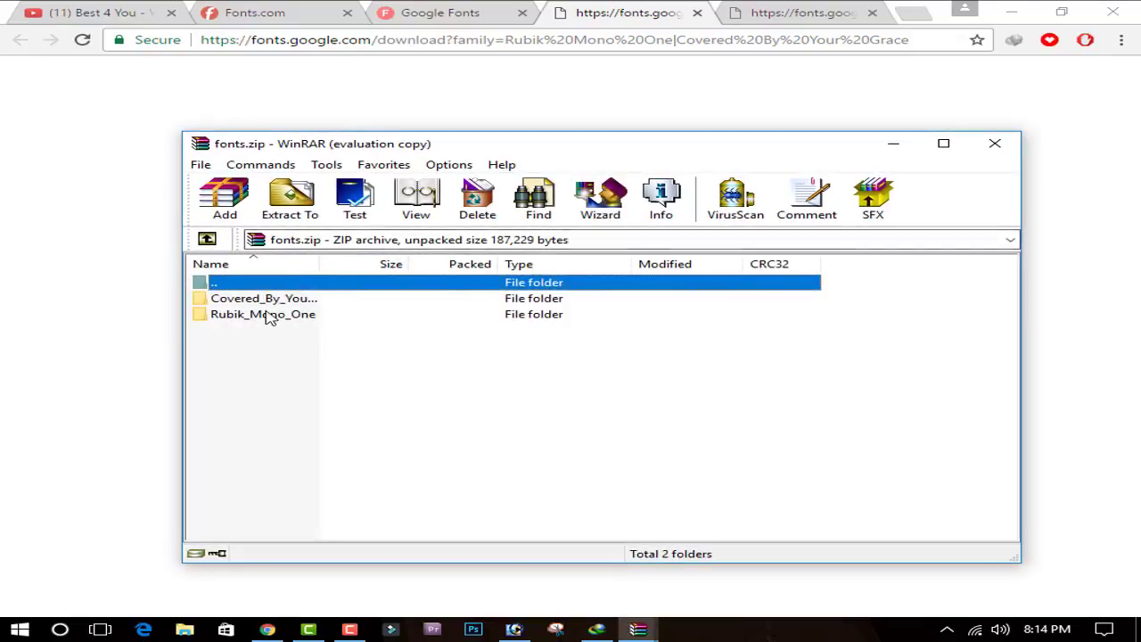
click(294, 303)
double_click(292, 303)
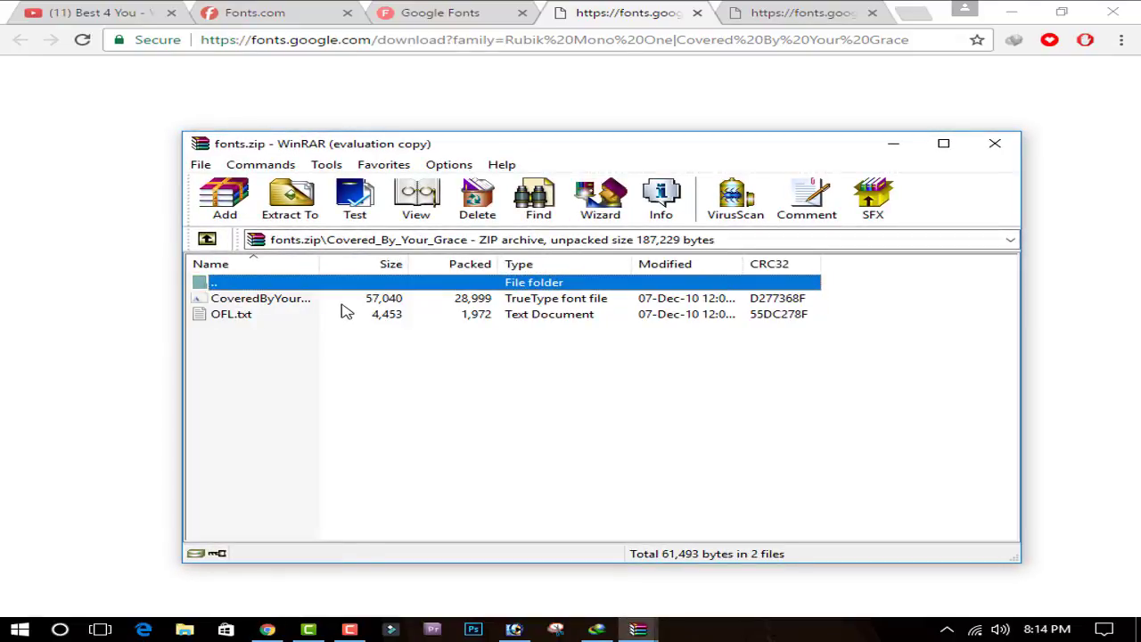
double_click(343, 301)
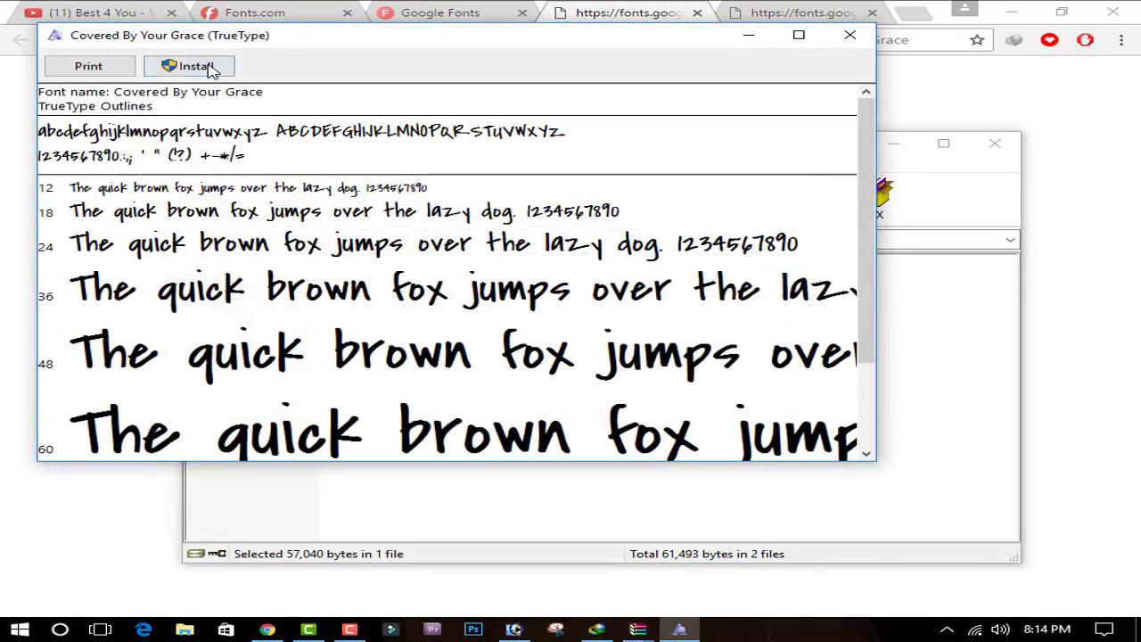
click(195, 66)
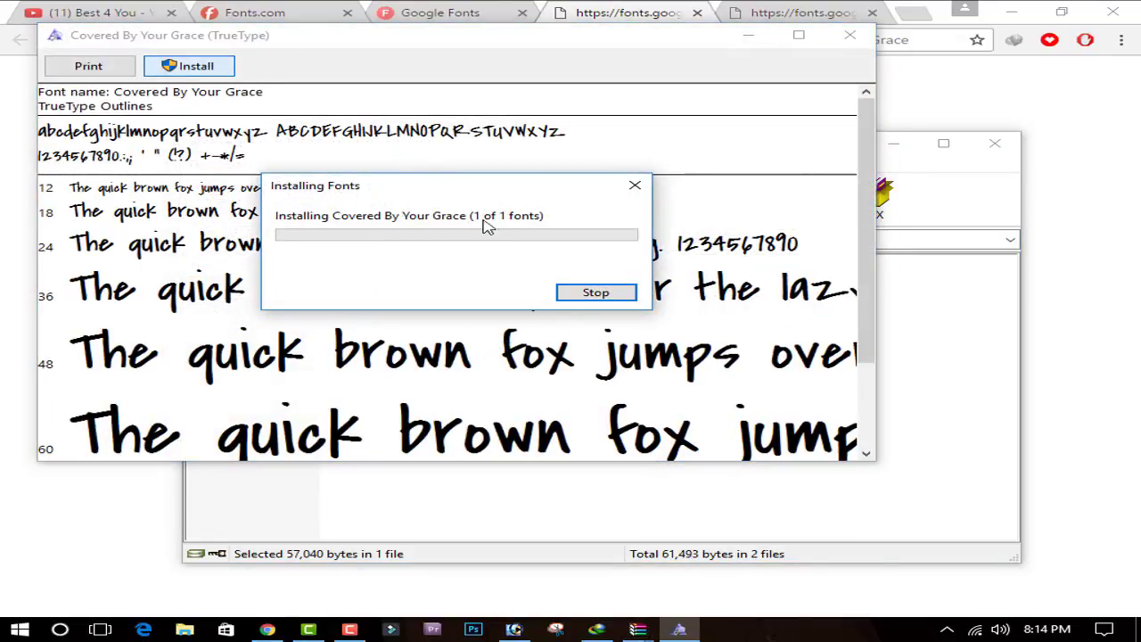
- Close the font preview and switch to the Fonts.com page in the browser
click(850, 35)
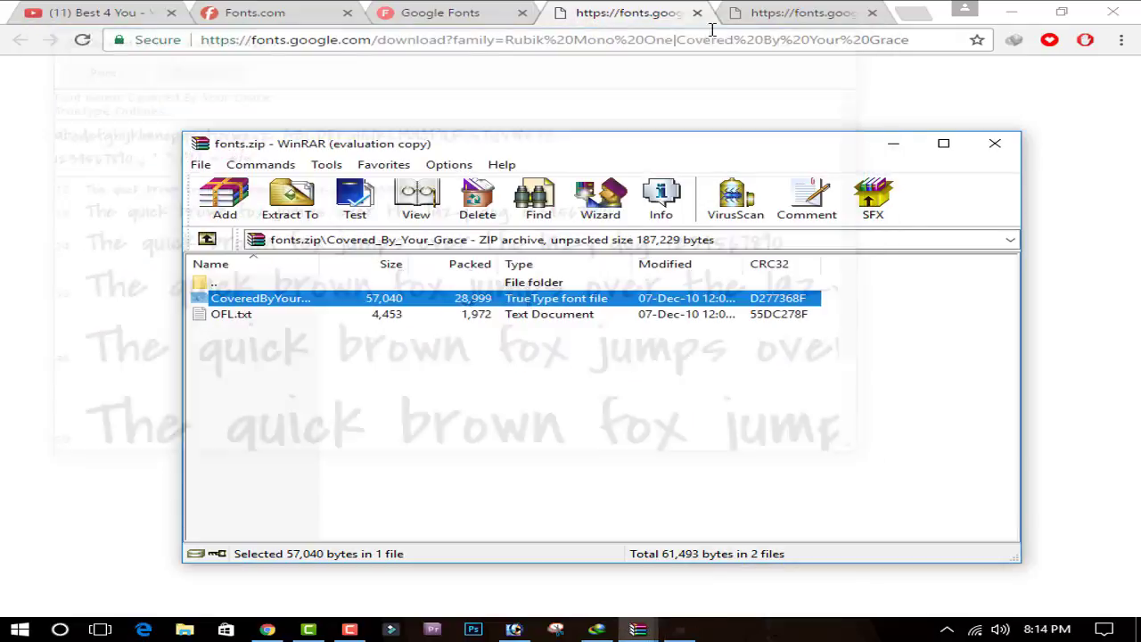
click(441, 13)
click(267, 12)
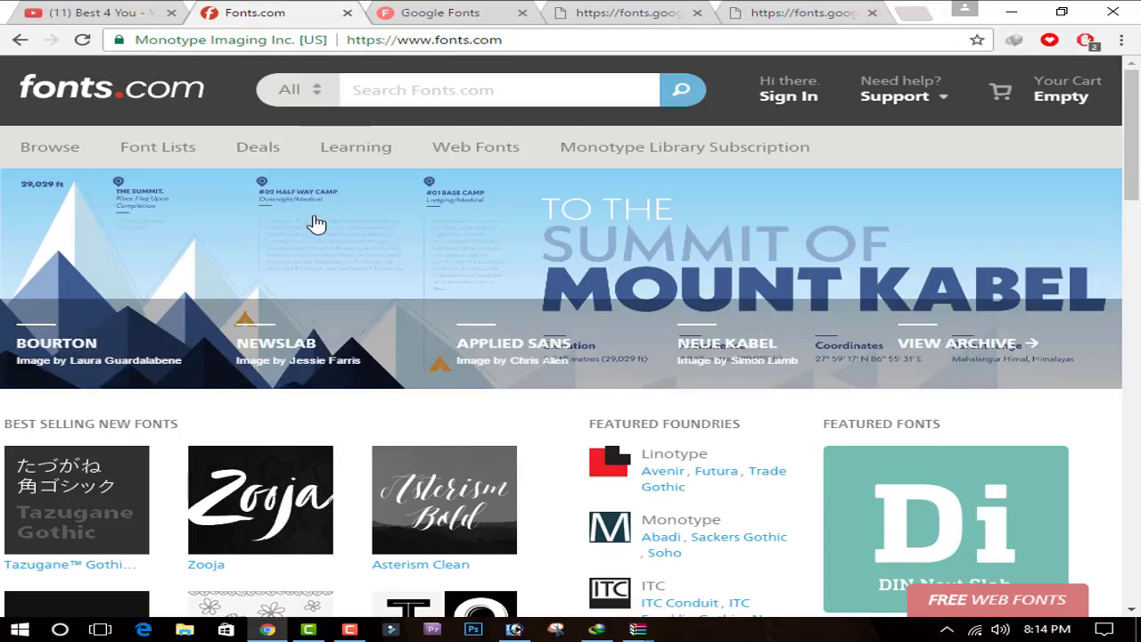
- Close the Google Fonts, Fonts.com and leftover font tabs, leaving the Rubik Mono One download tab
scroll(317, 224, down, 5)
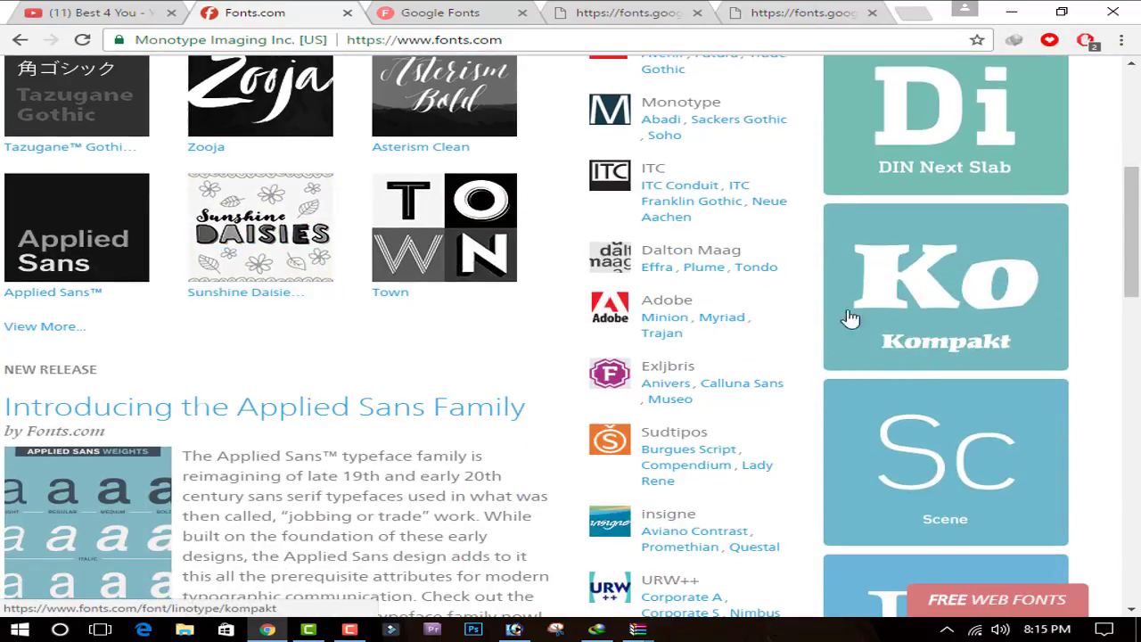
scroll(793, 323, down, 5)
scroll(455, 300, up, 1)
scroll(470, 295, up, 8)
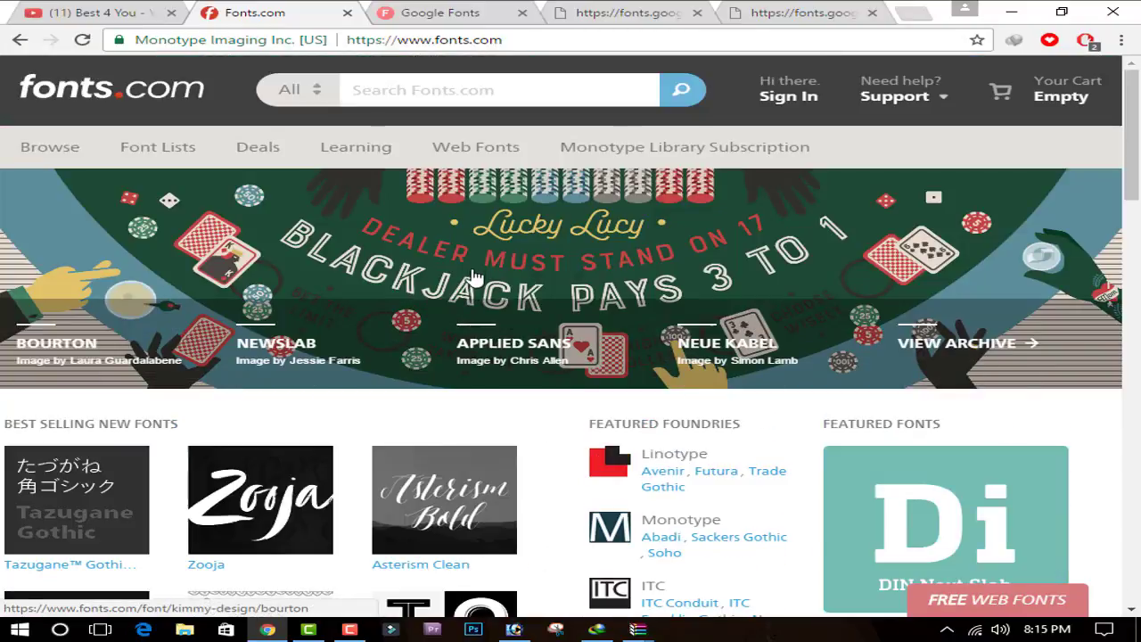
click(493, 18)
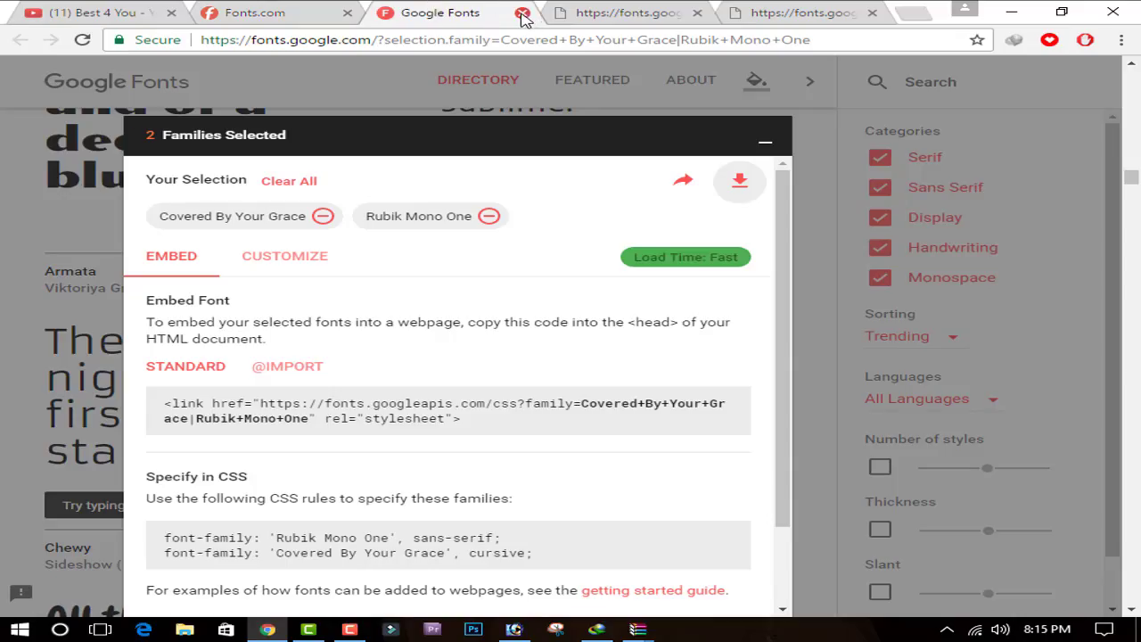
click(521, 13)
click(318, 13)
click(347, 13)
click(356, 16)
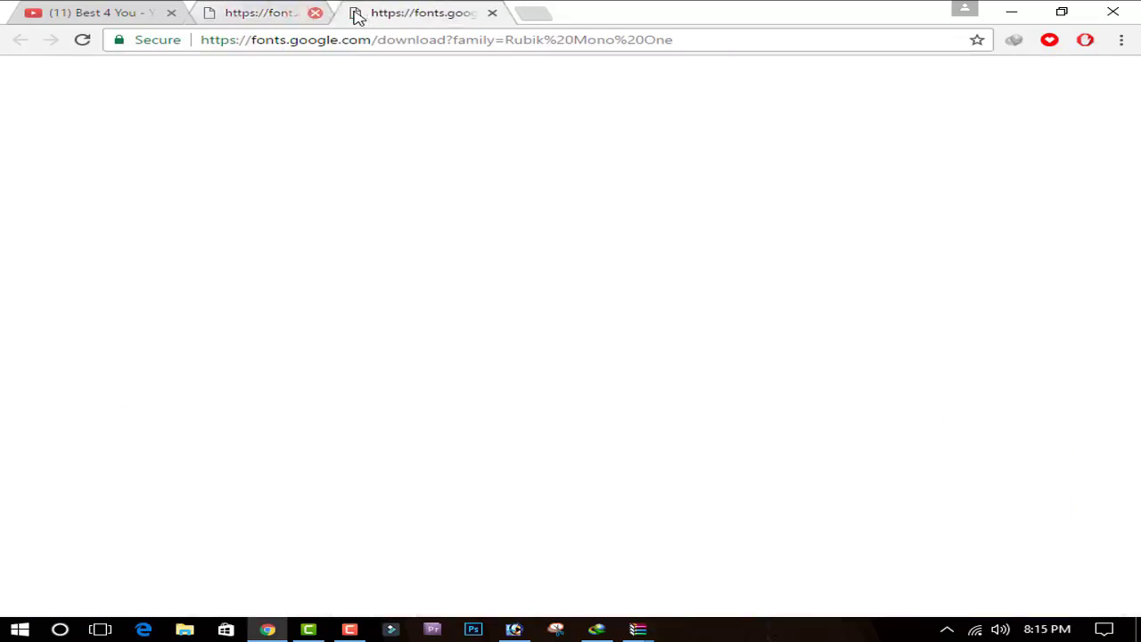
- Close the last Google Fonts download tab, leaving only the YouTube channel page
click(349, 13)
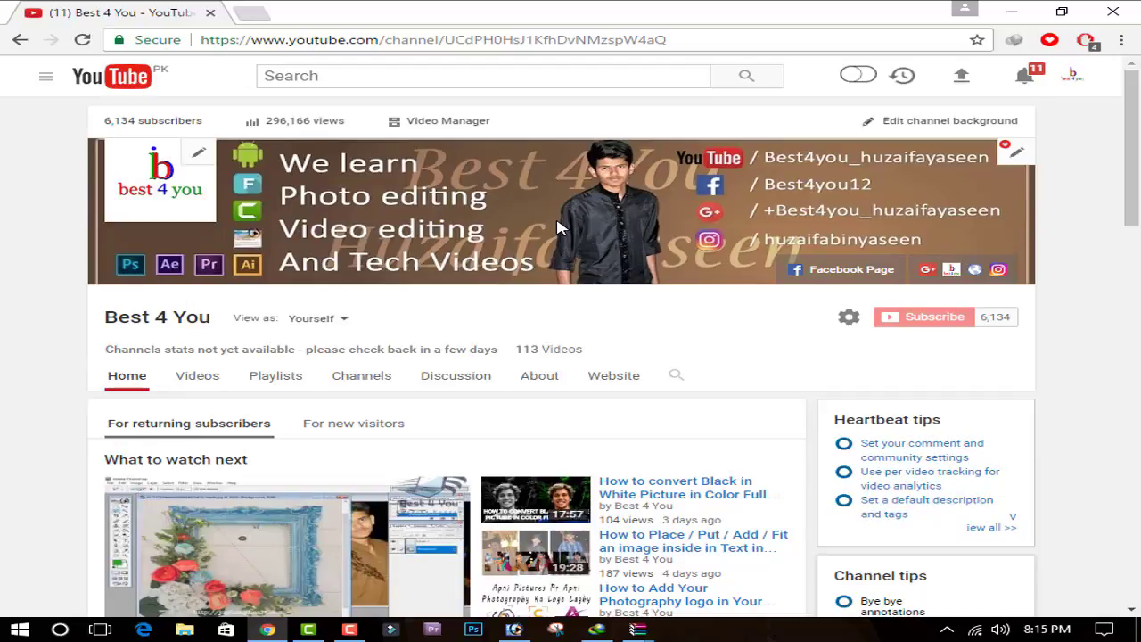
scroll(558, 228, down, 1)
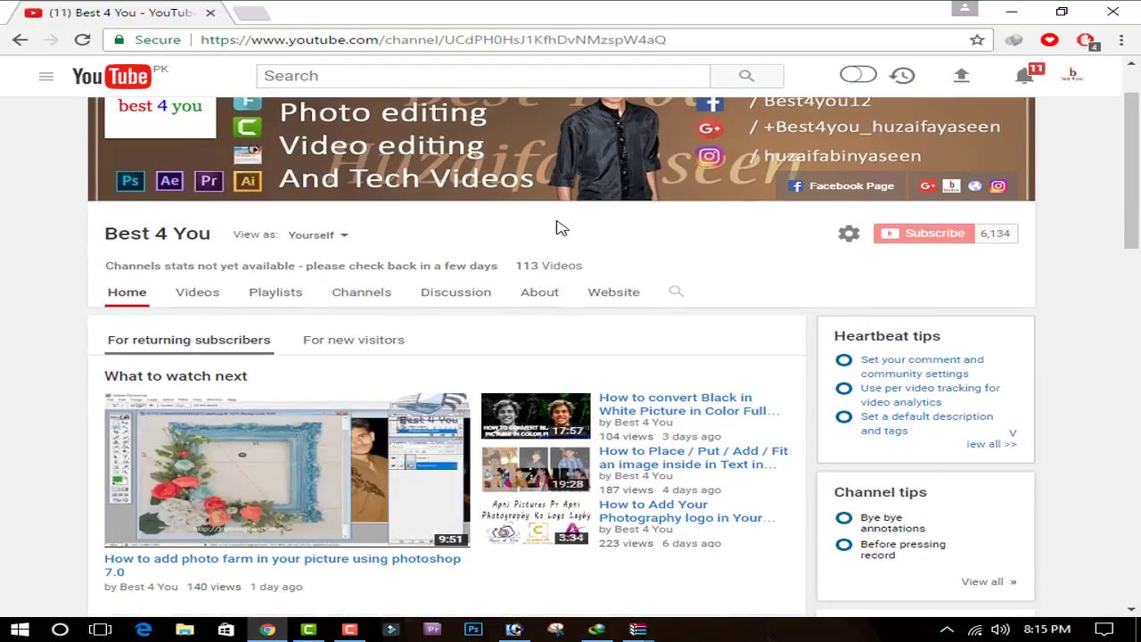